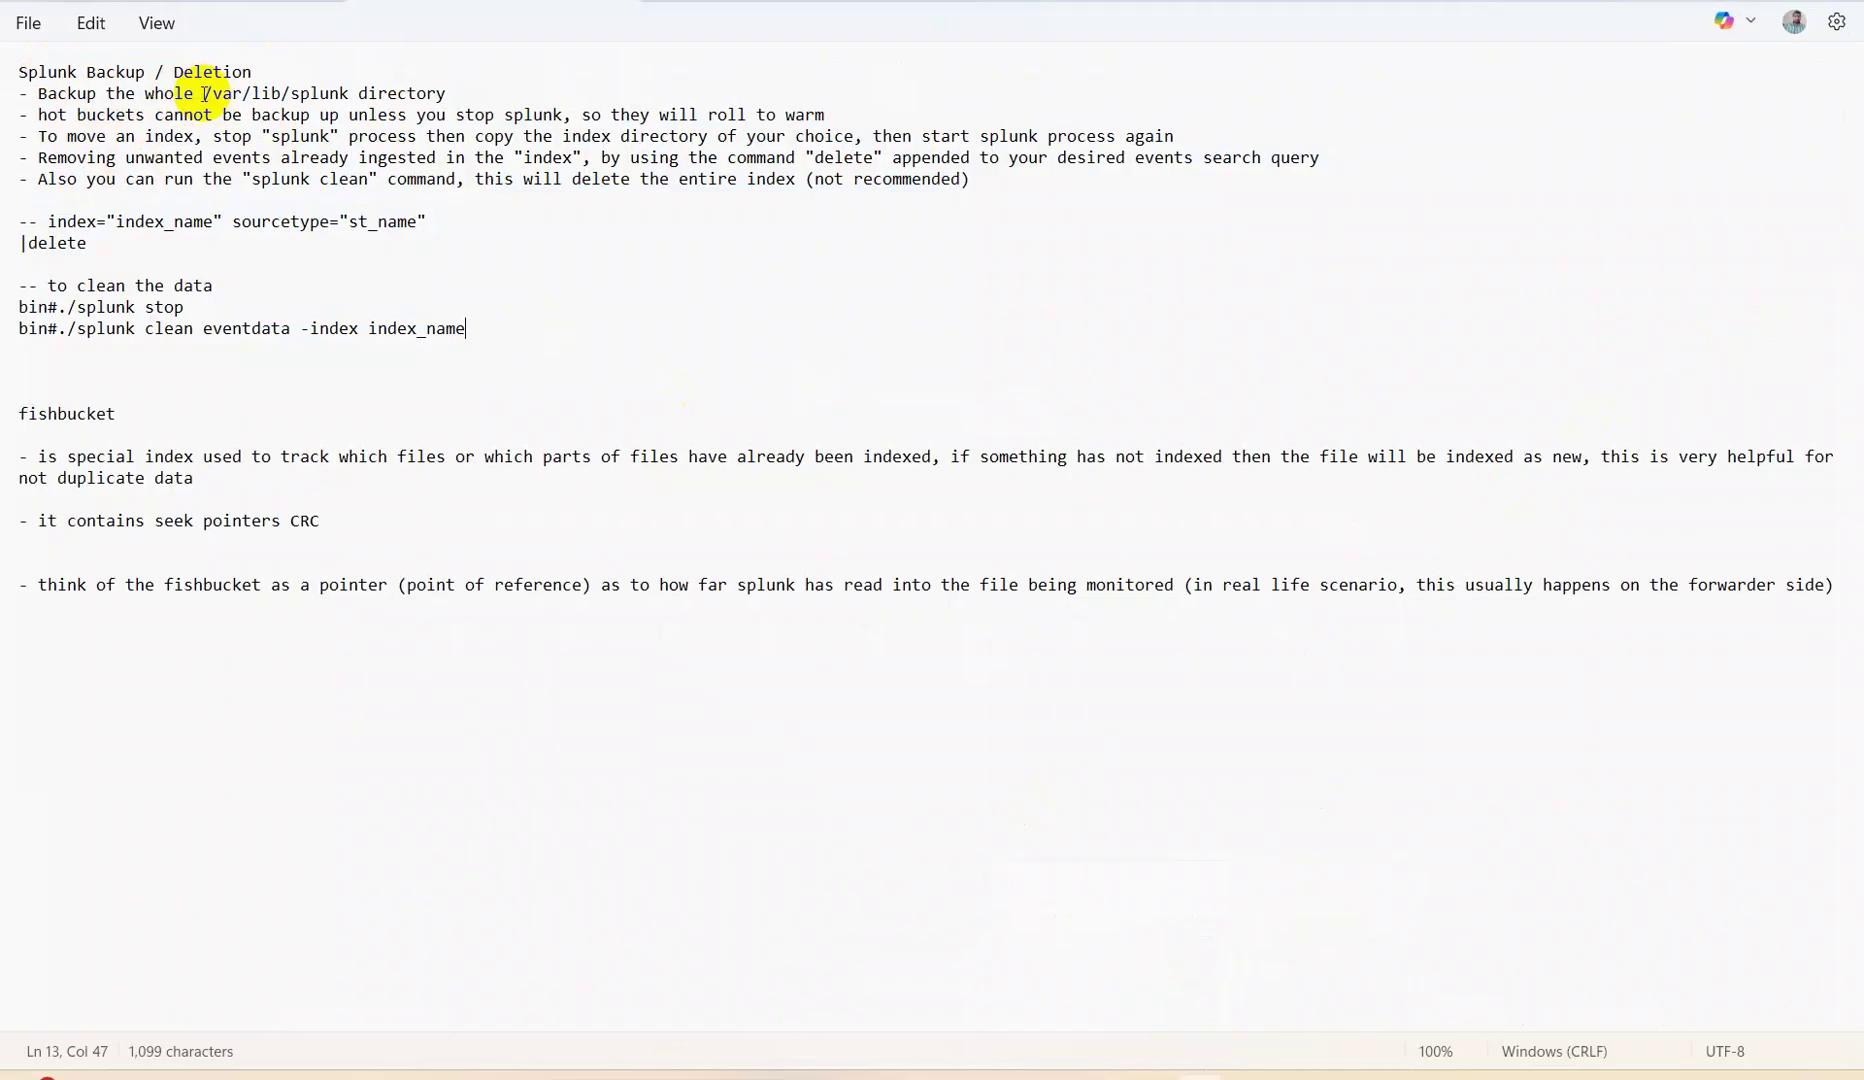
# Highlight the /var/lib/splunk path, the title word Deletion and the delete command in the notes.
pyautogui.moveTo(205, 94); pyautogui.dragTo(364, 90)
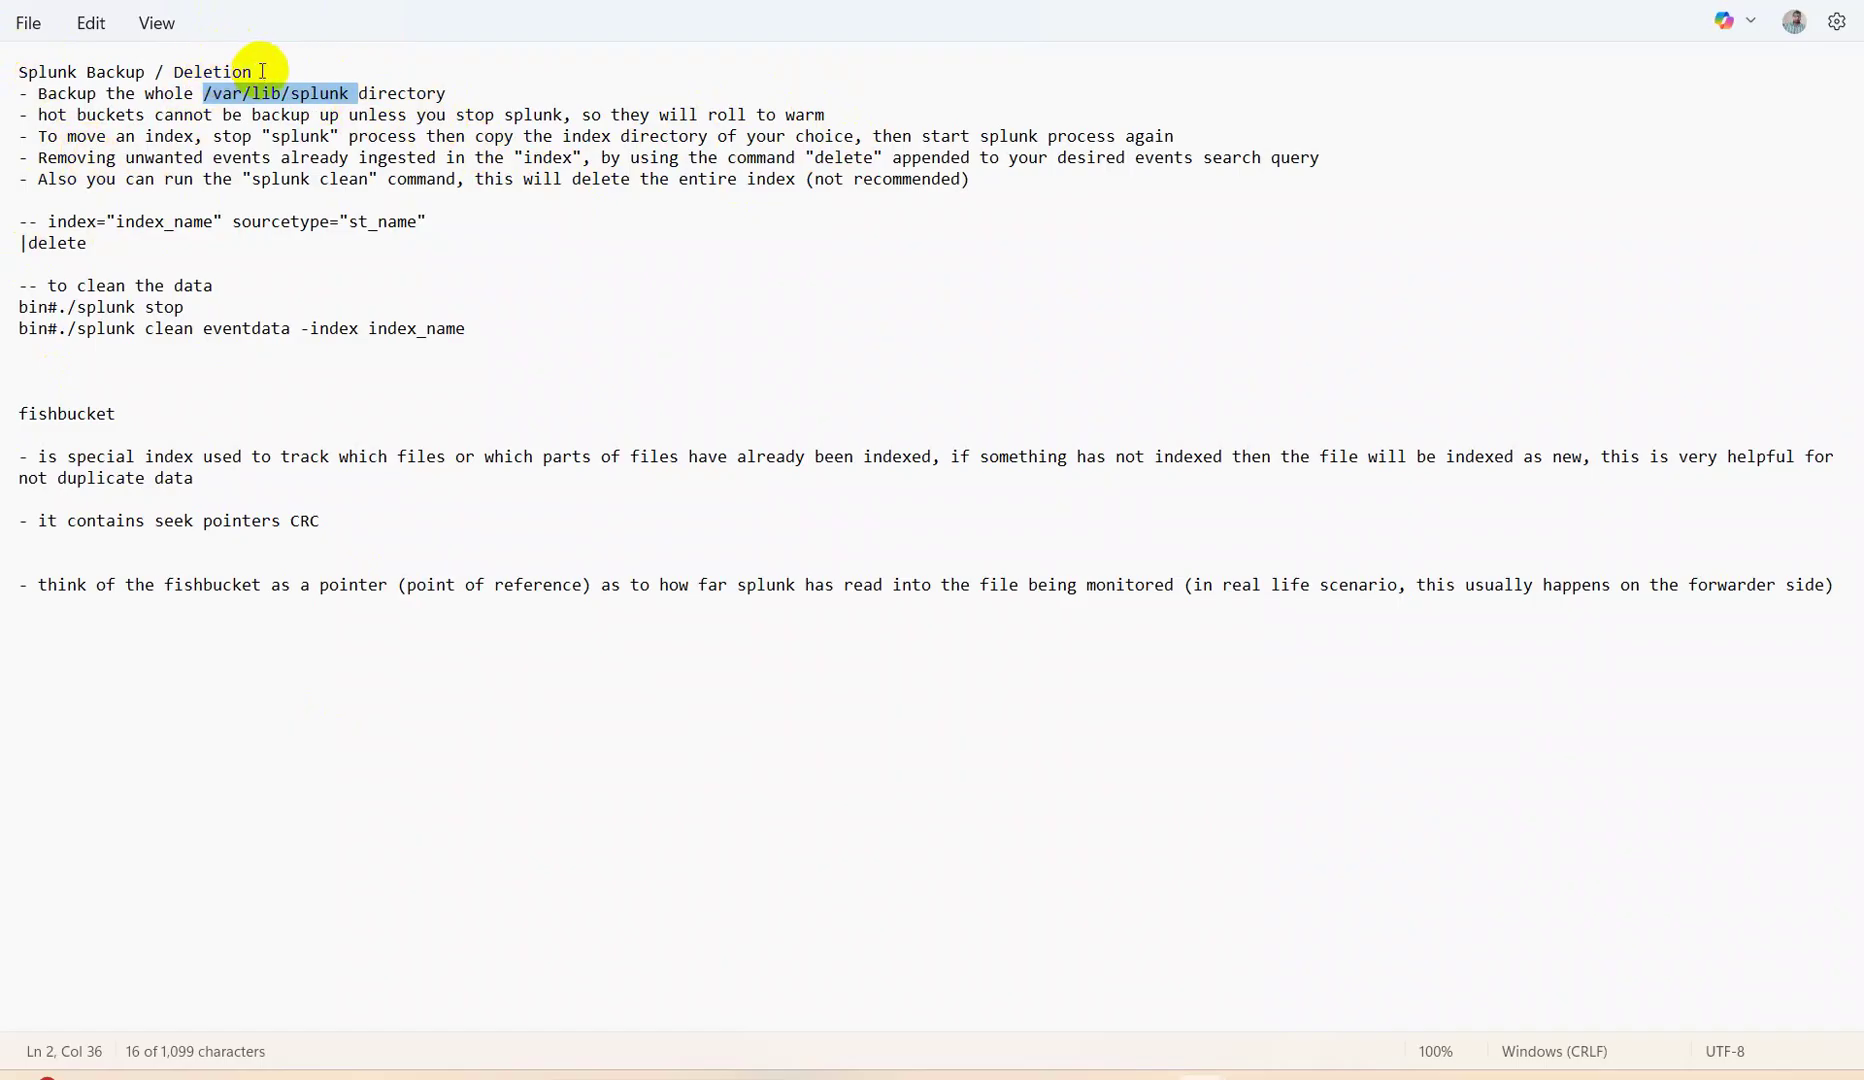
pyautogui.click(258, 71)
pyautogui.doubleClick(258, 71)
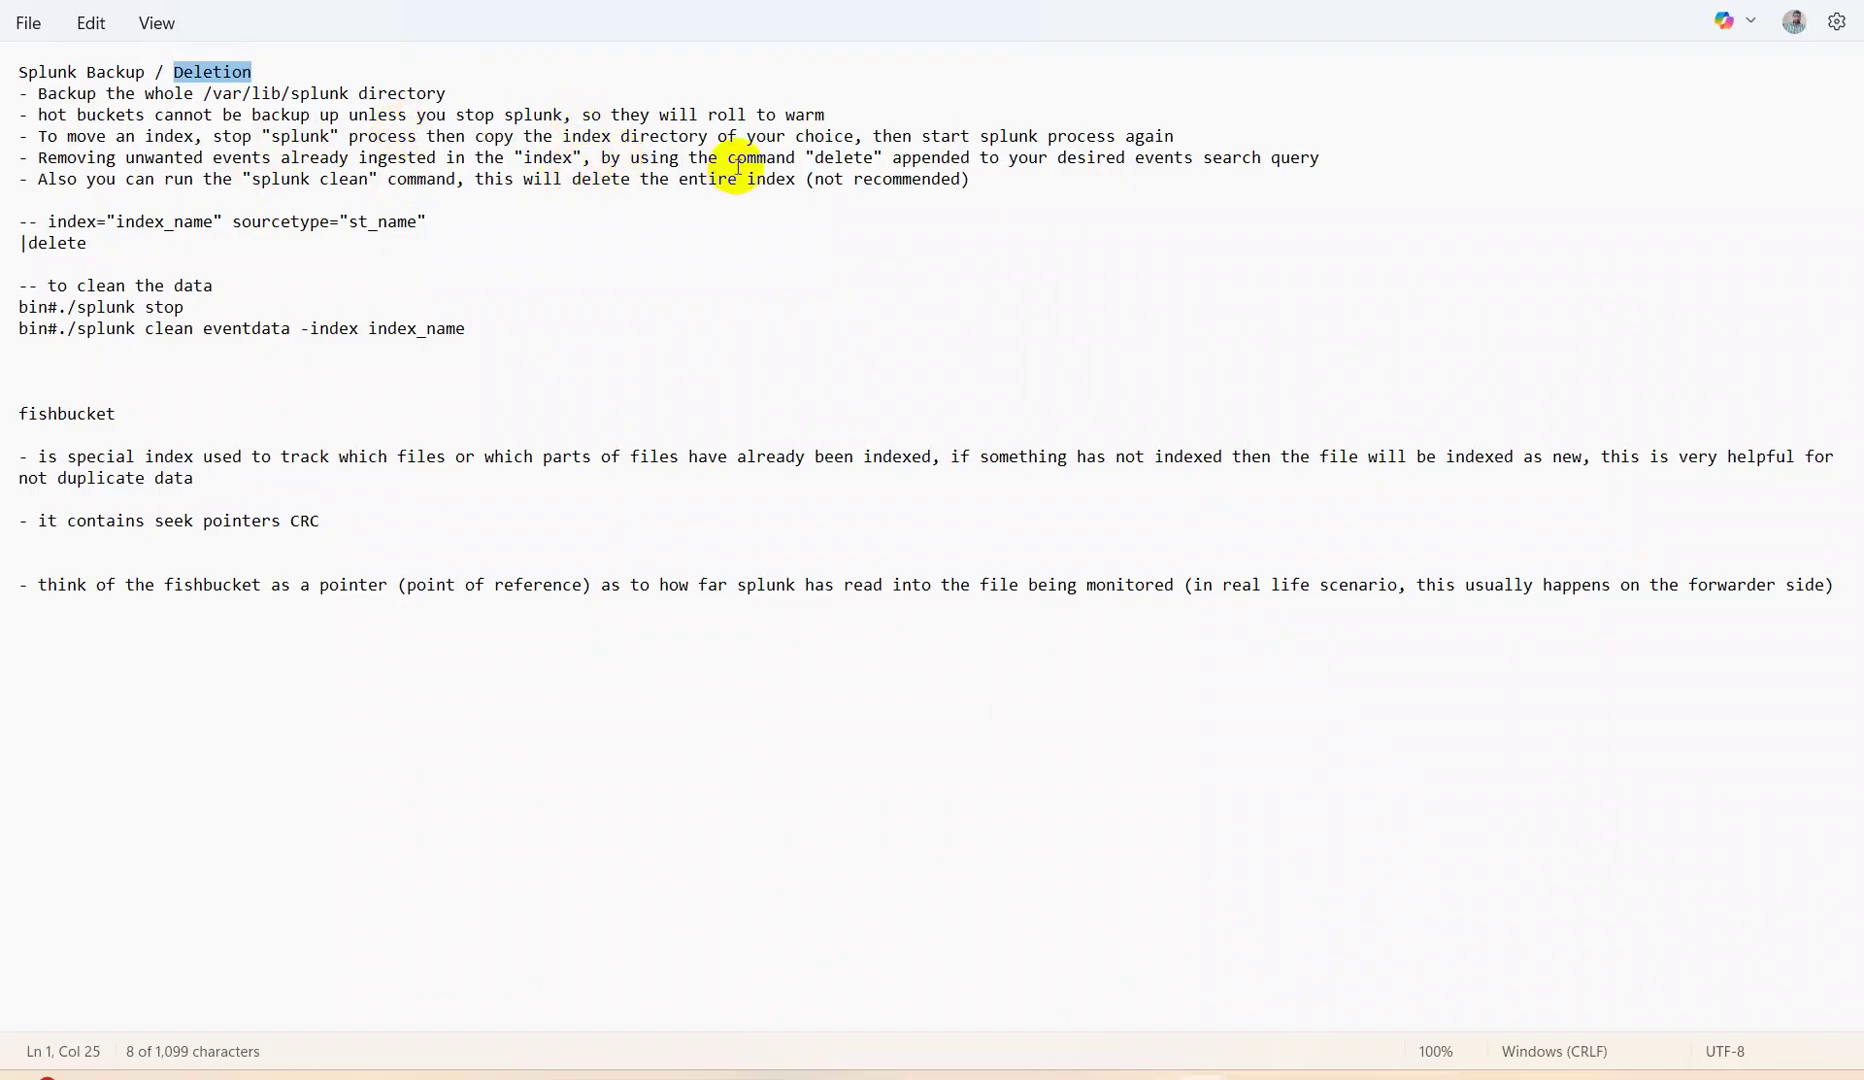
pyautogui.moveTo(879, 157); pyautogui.dragTo(803, 183)
pyautogui.doubleClick(828, 157)
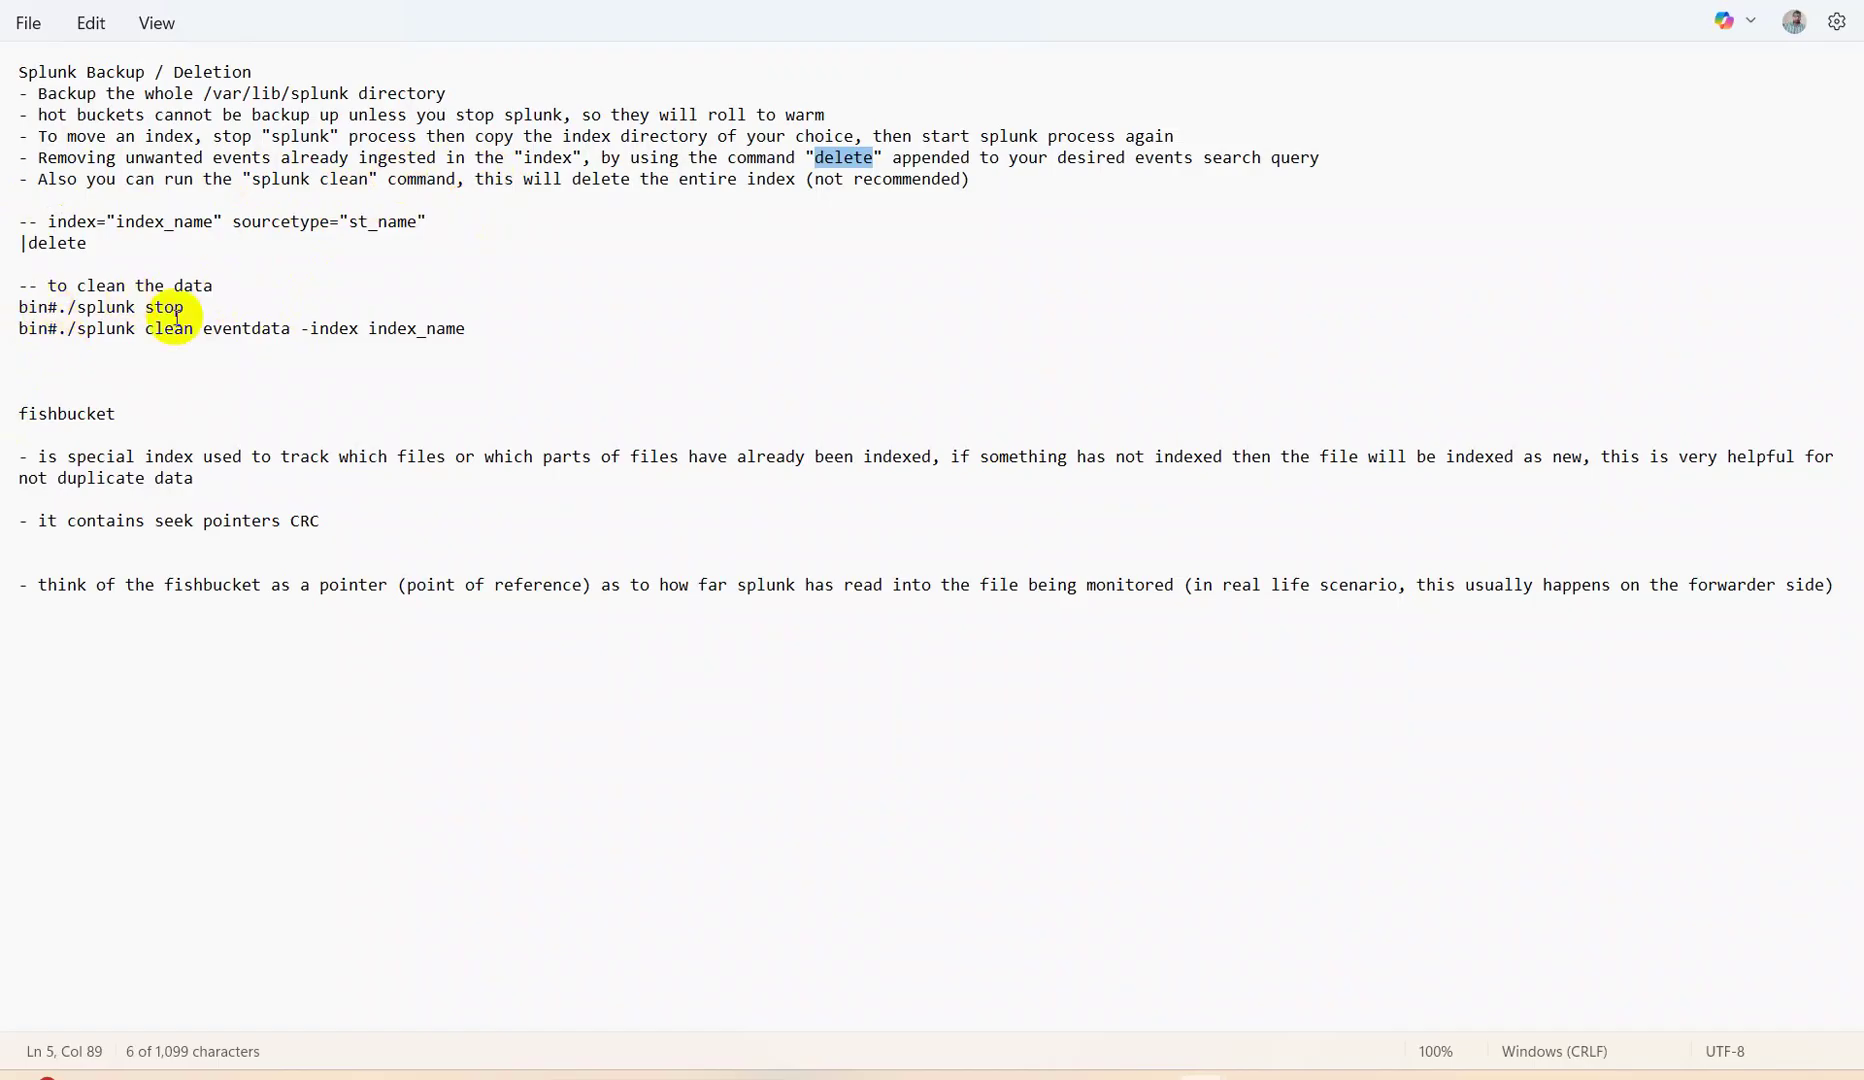
# Highlight the splunk stop line, the clean command's index_name argument and the index | delete search.
pyautogui.moveTo(188, 309); pyautogui.dragTo(4, 307)
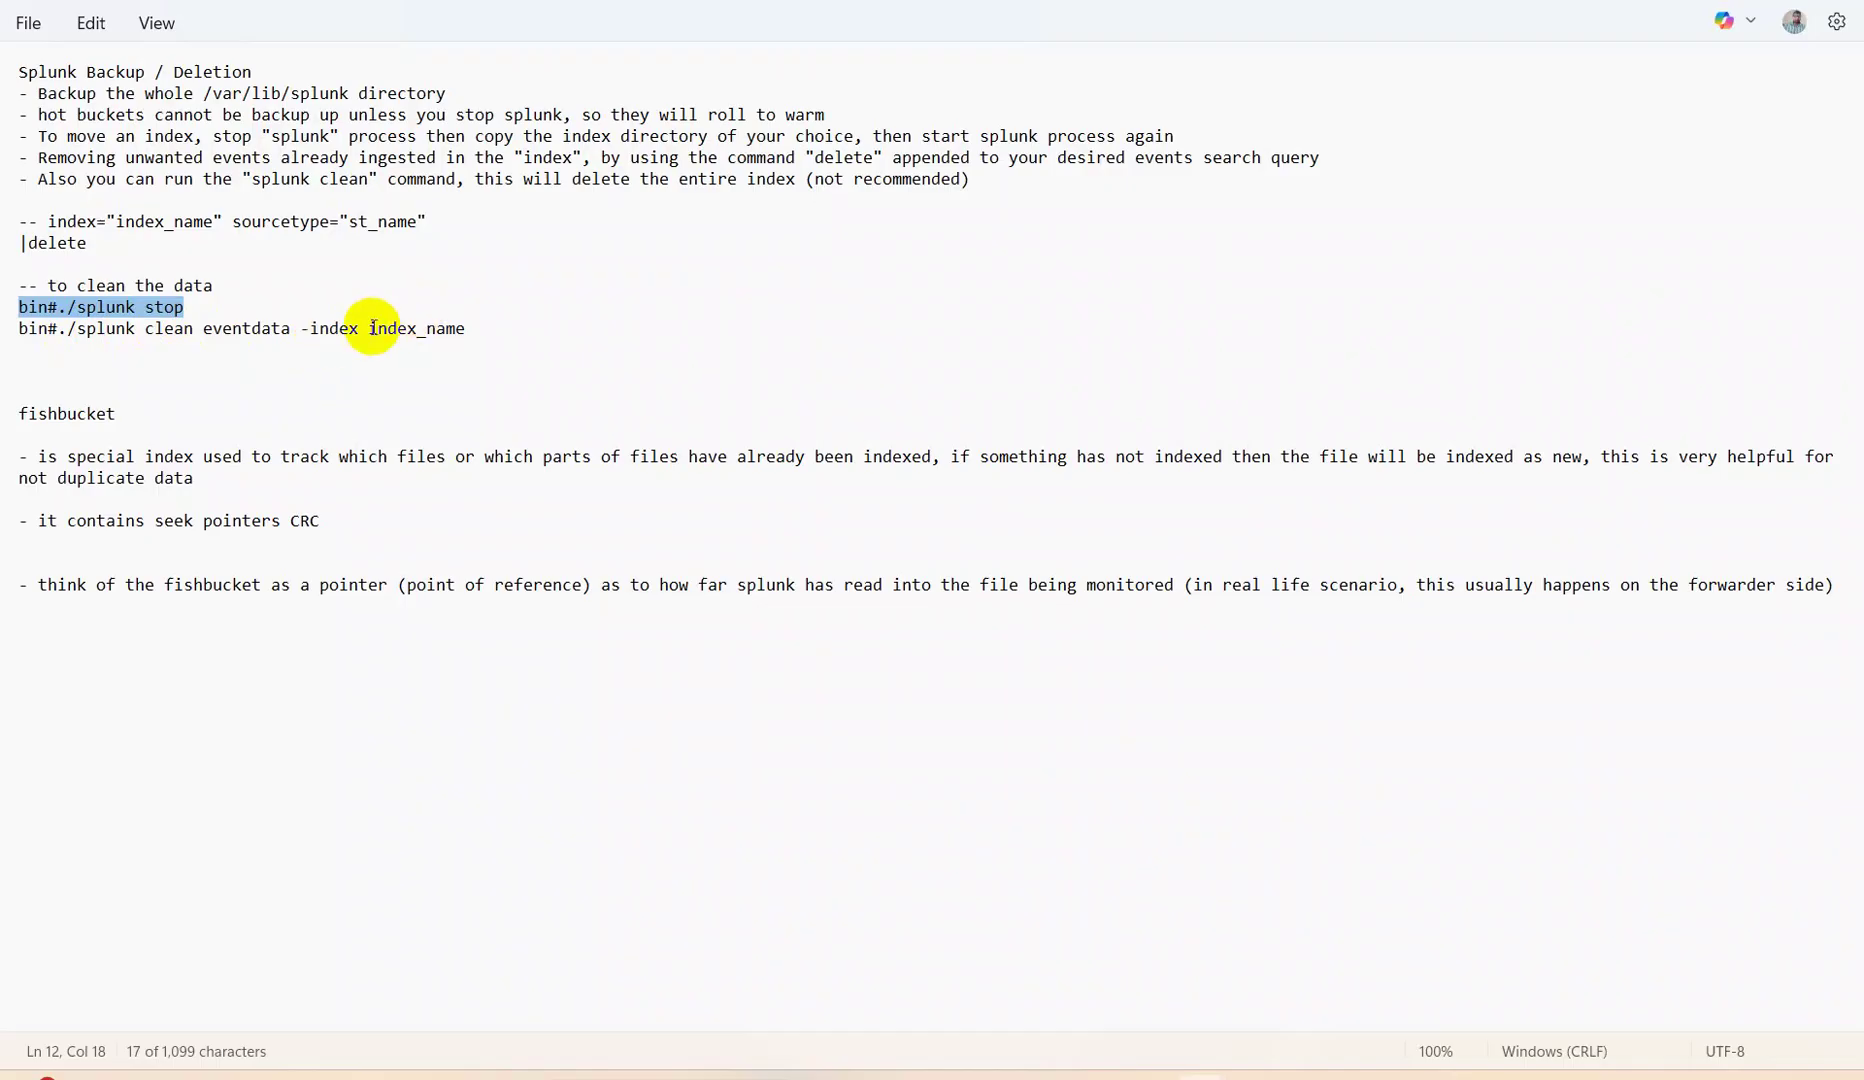
pyautogui.moveTo(371, 327); pyautogui.dragTo(486, 357)
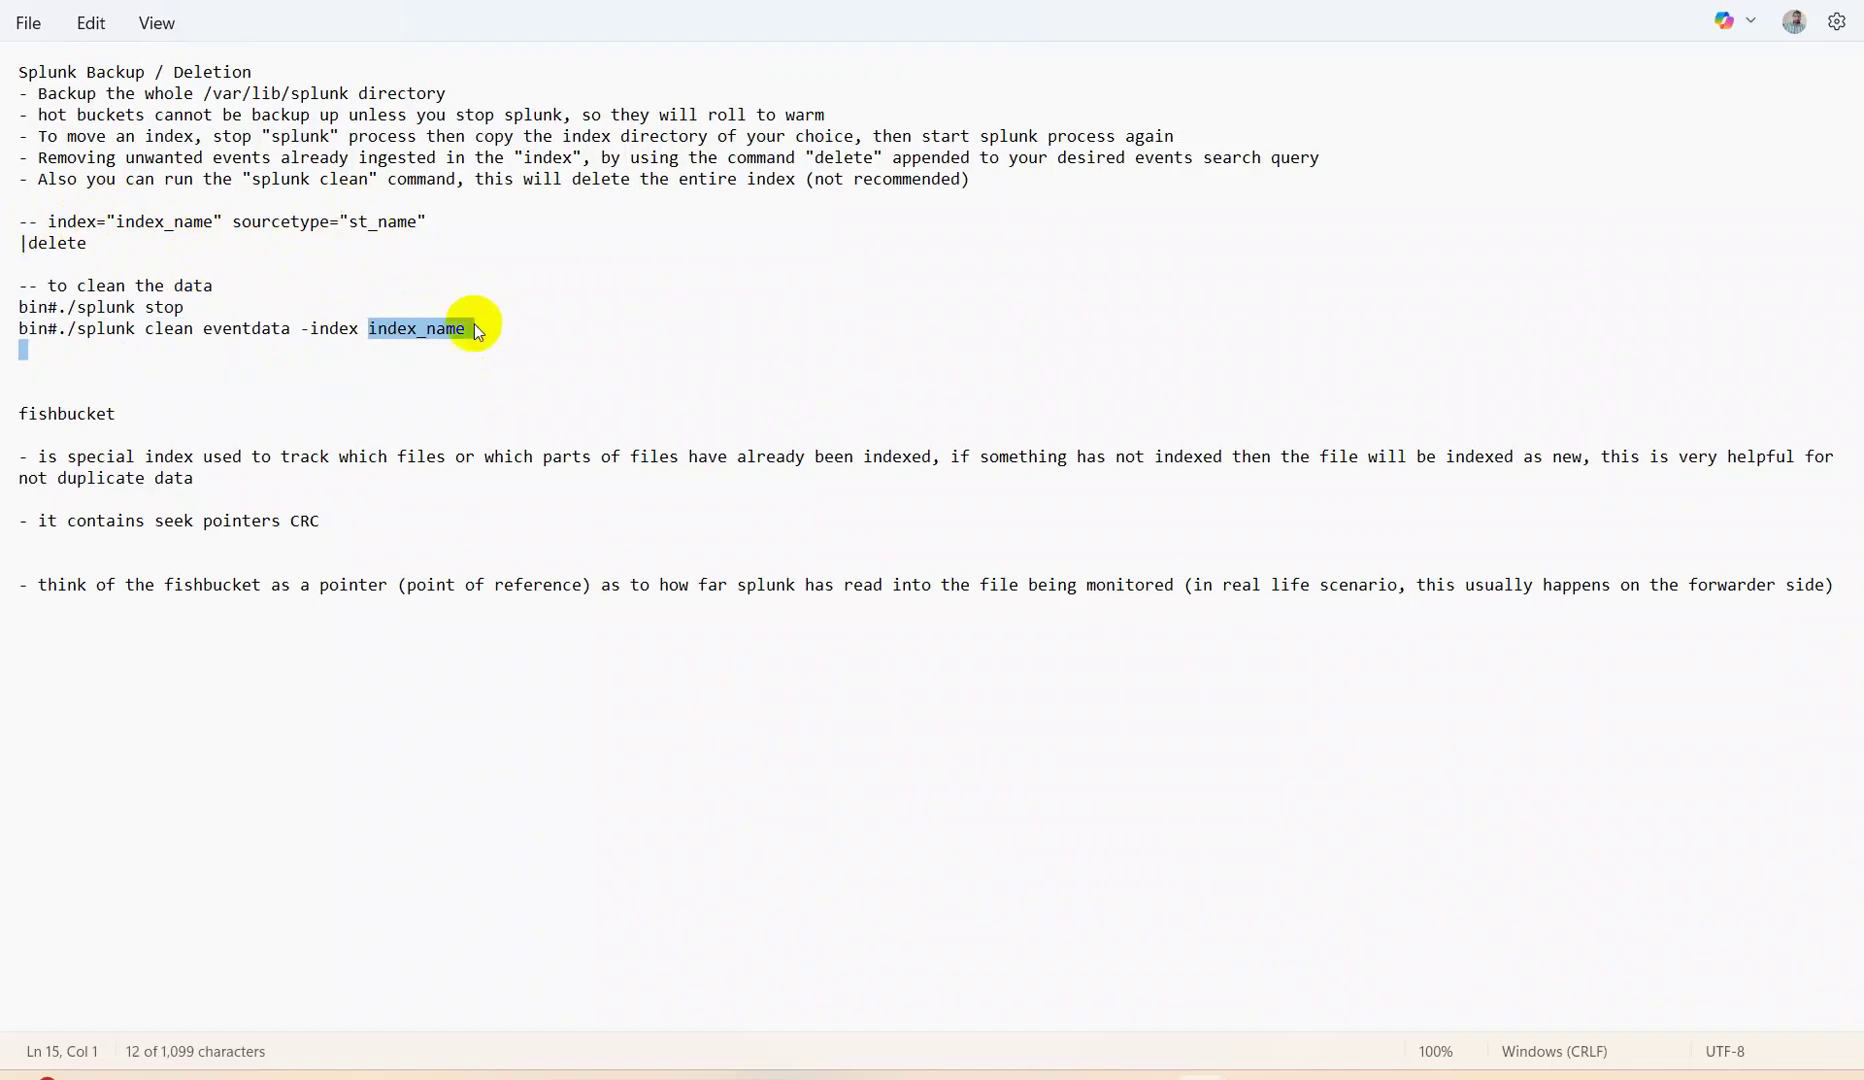
pyautogui.moveTo(92, 244); pyautogui.dragTo(5, 236)
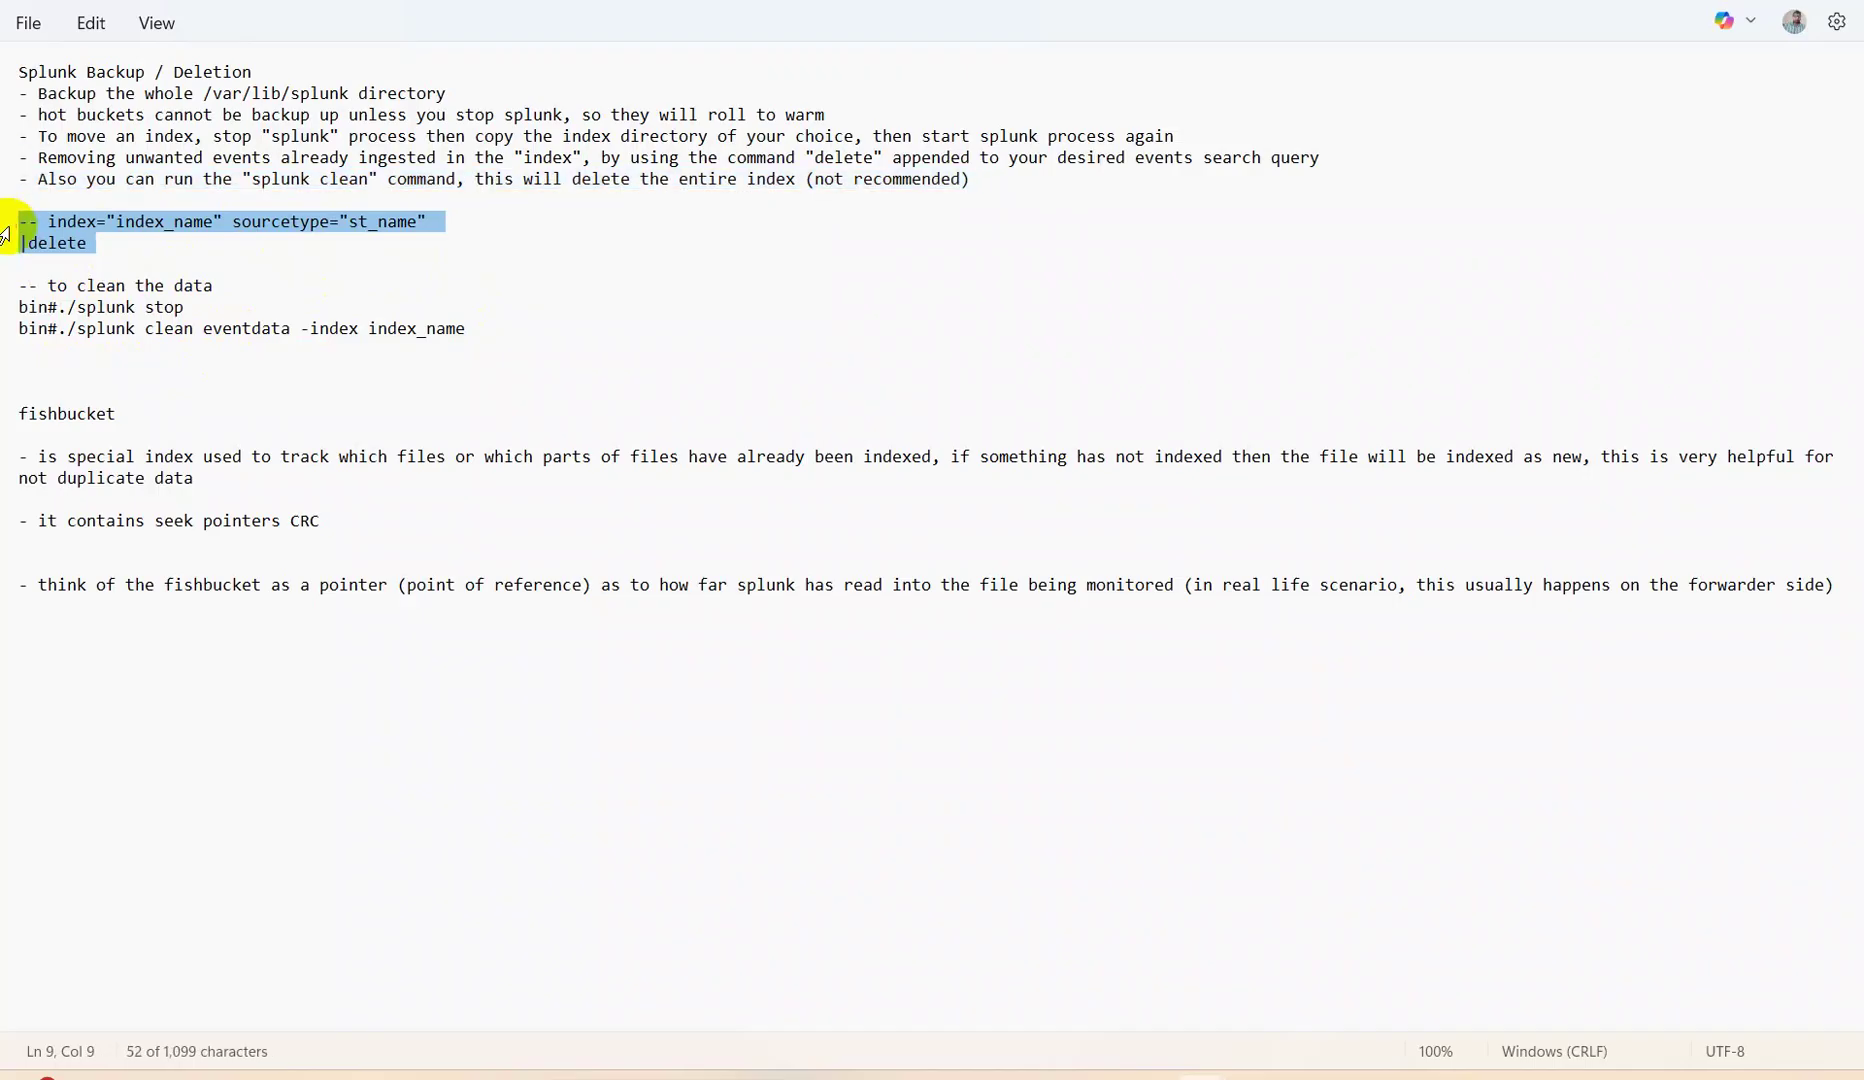
pyautogui.click(627, 275)
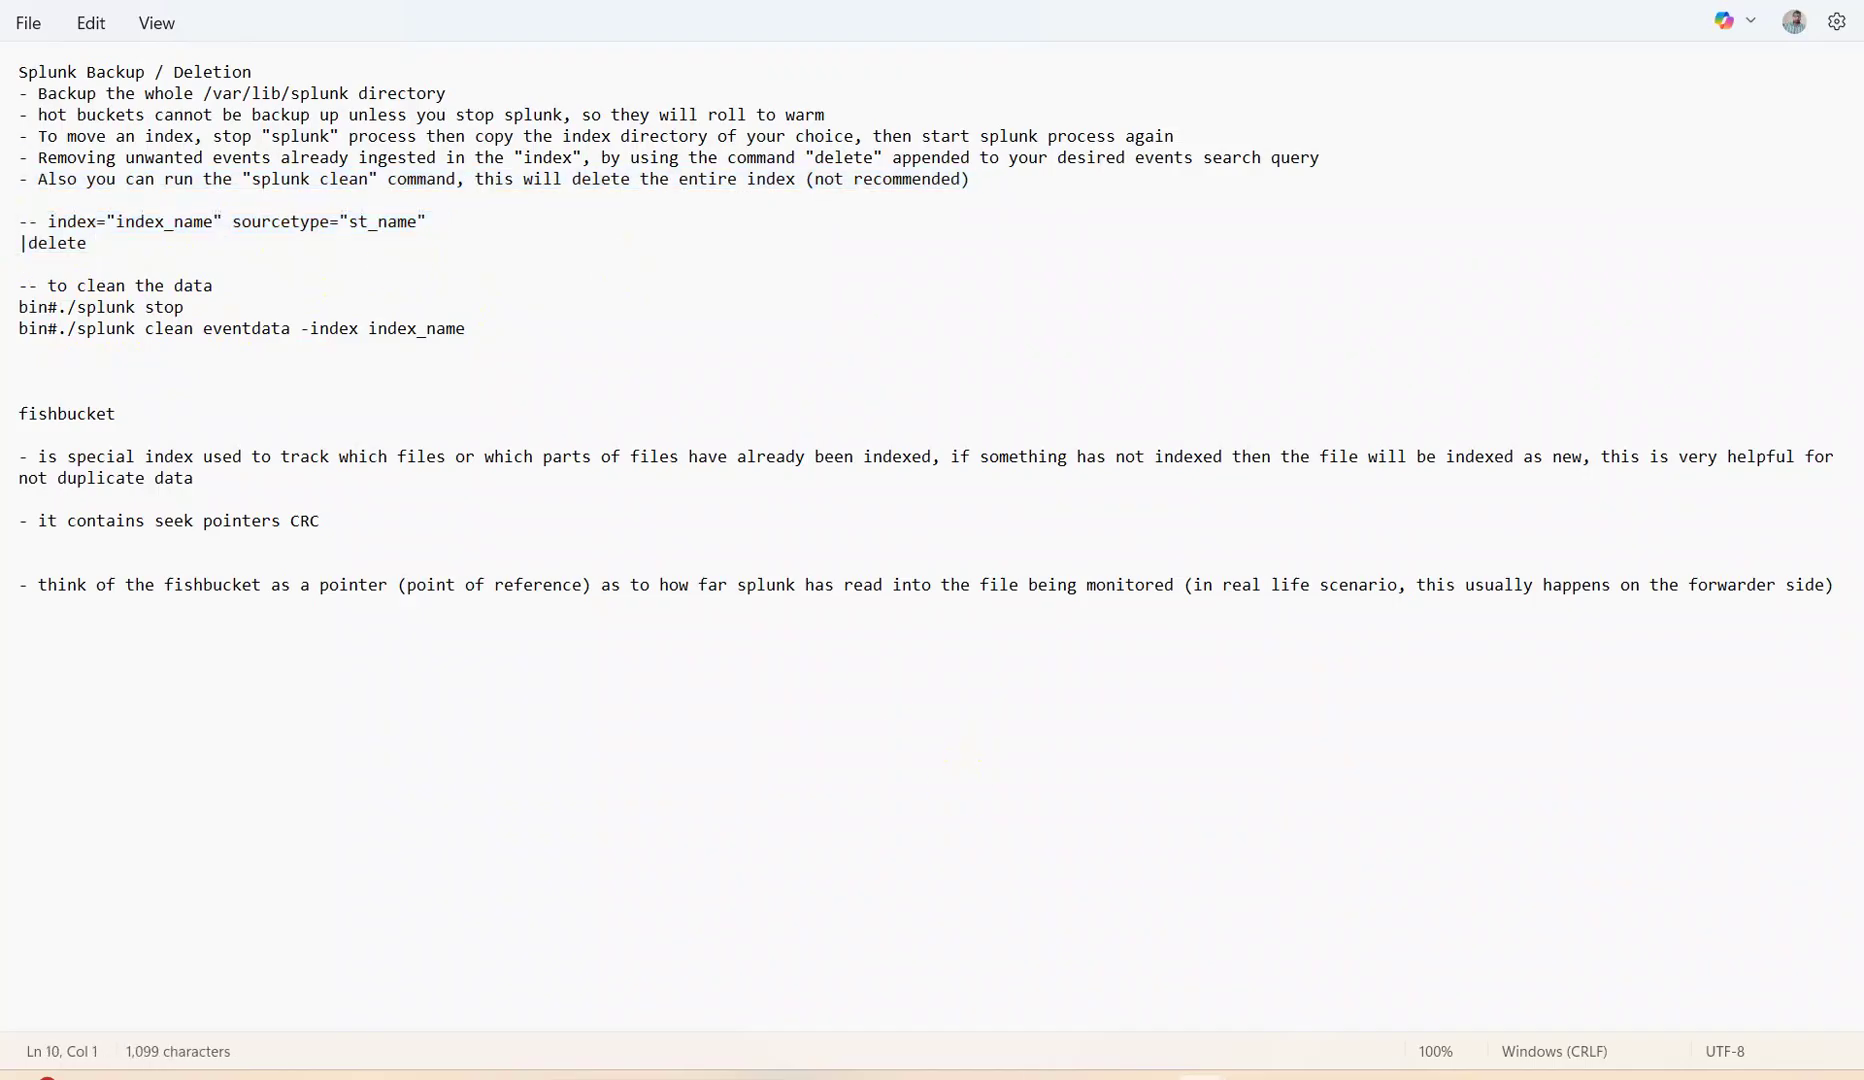
# Go to the local Splunk address 127.0.0.1:8000, sign in, and open Search & Reporting.
pyautogui.hotkey('alt', 'Tab')
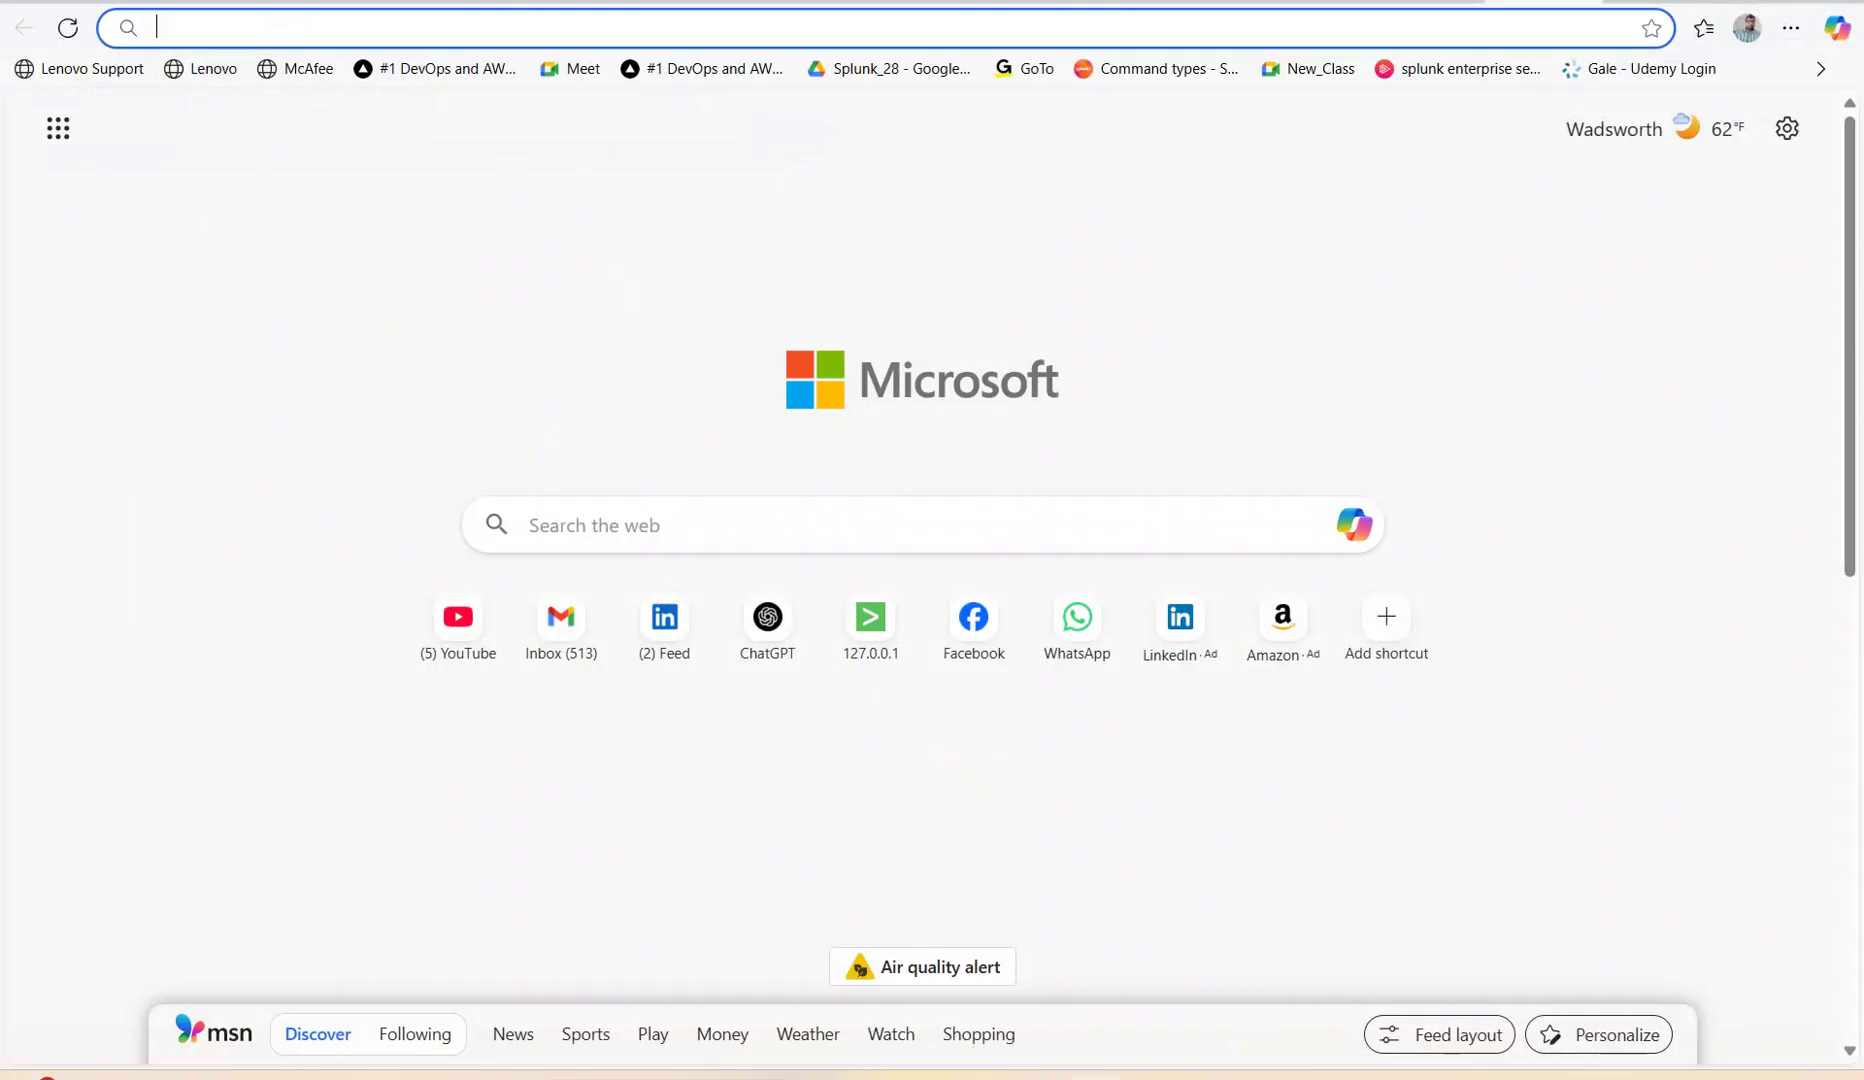
pyautogui.write('12')
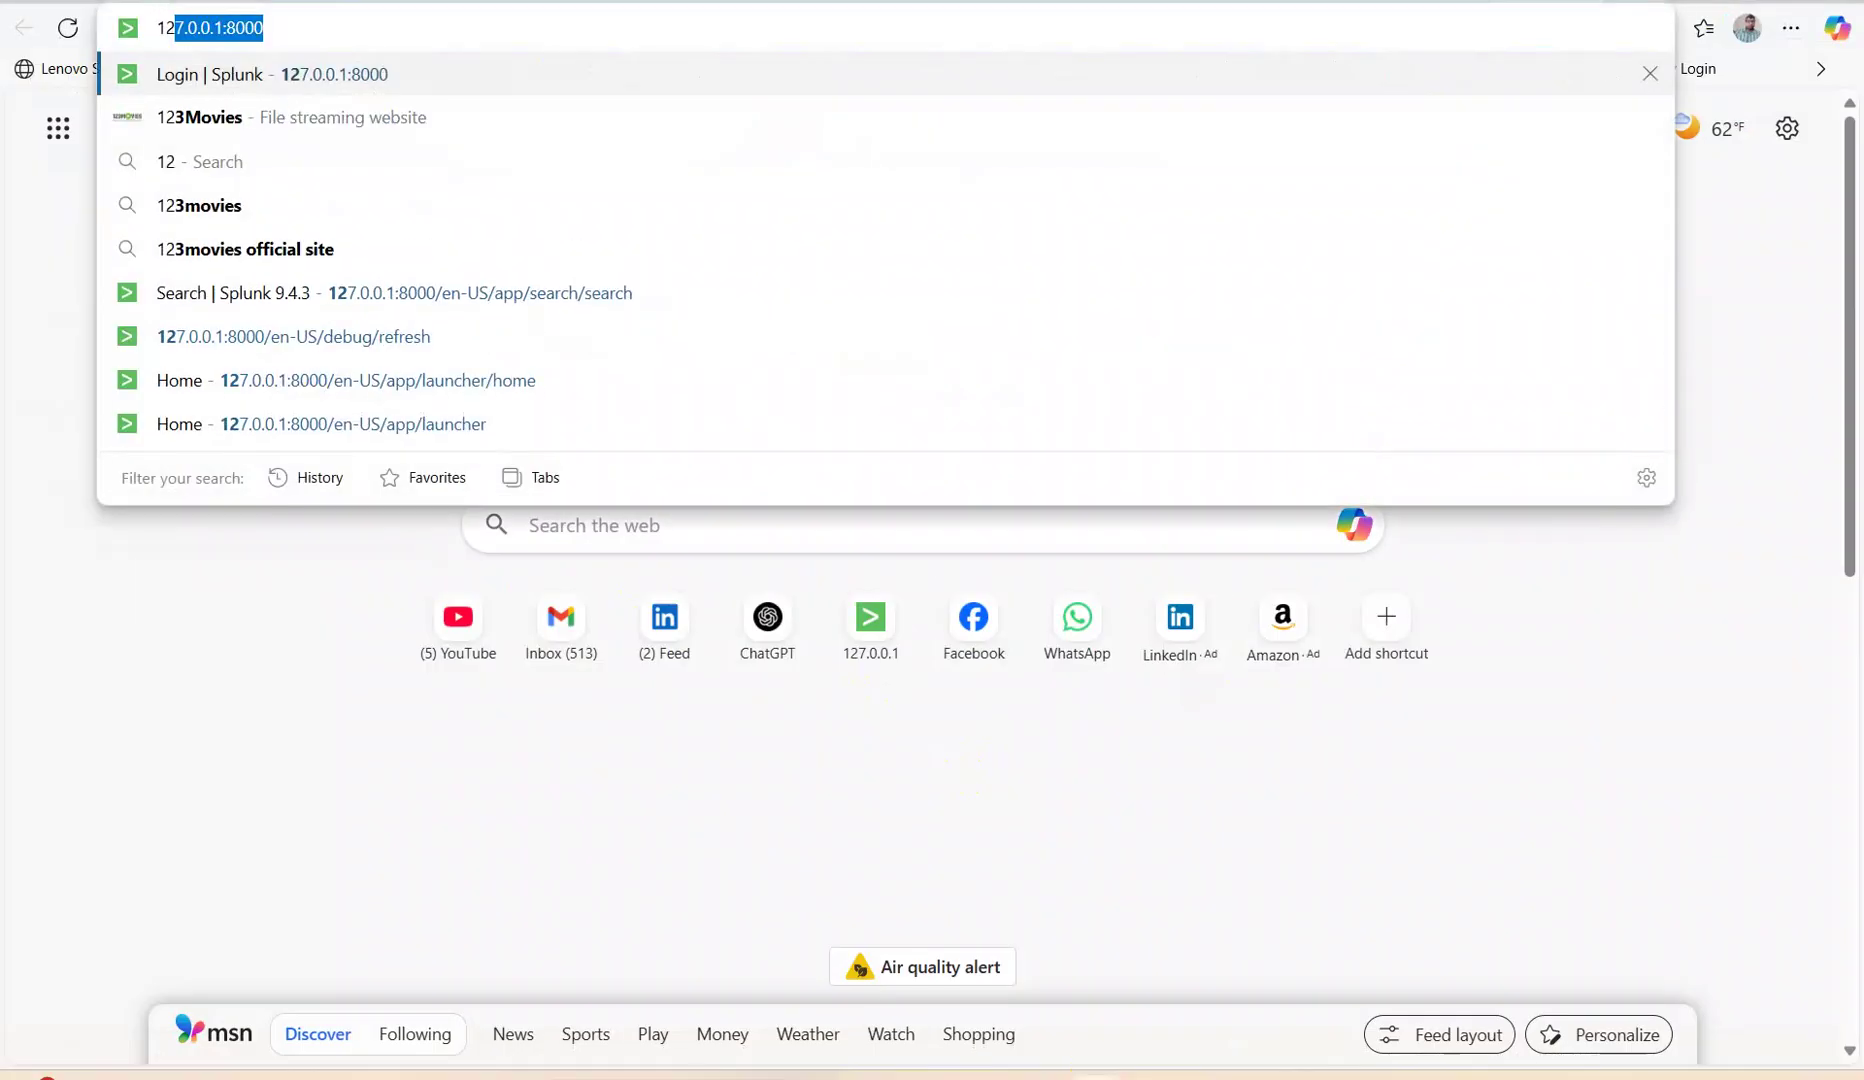
pyautogui.press('Return')
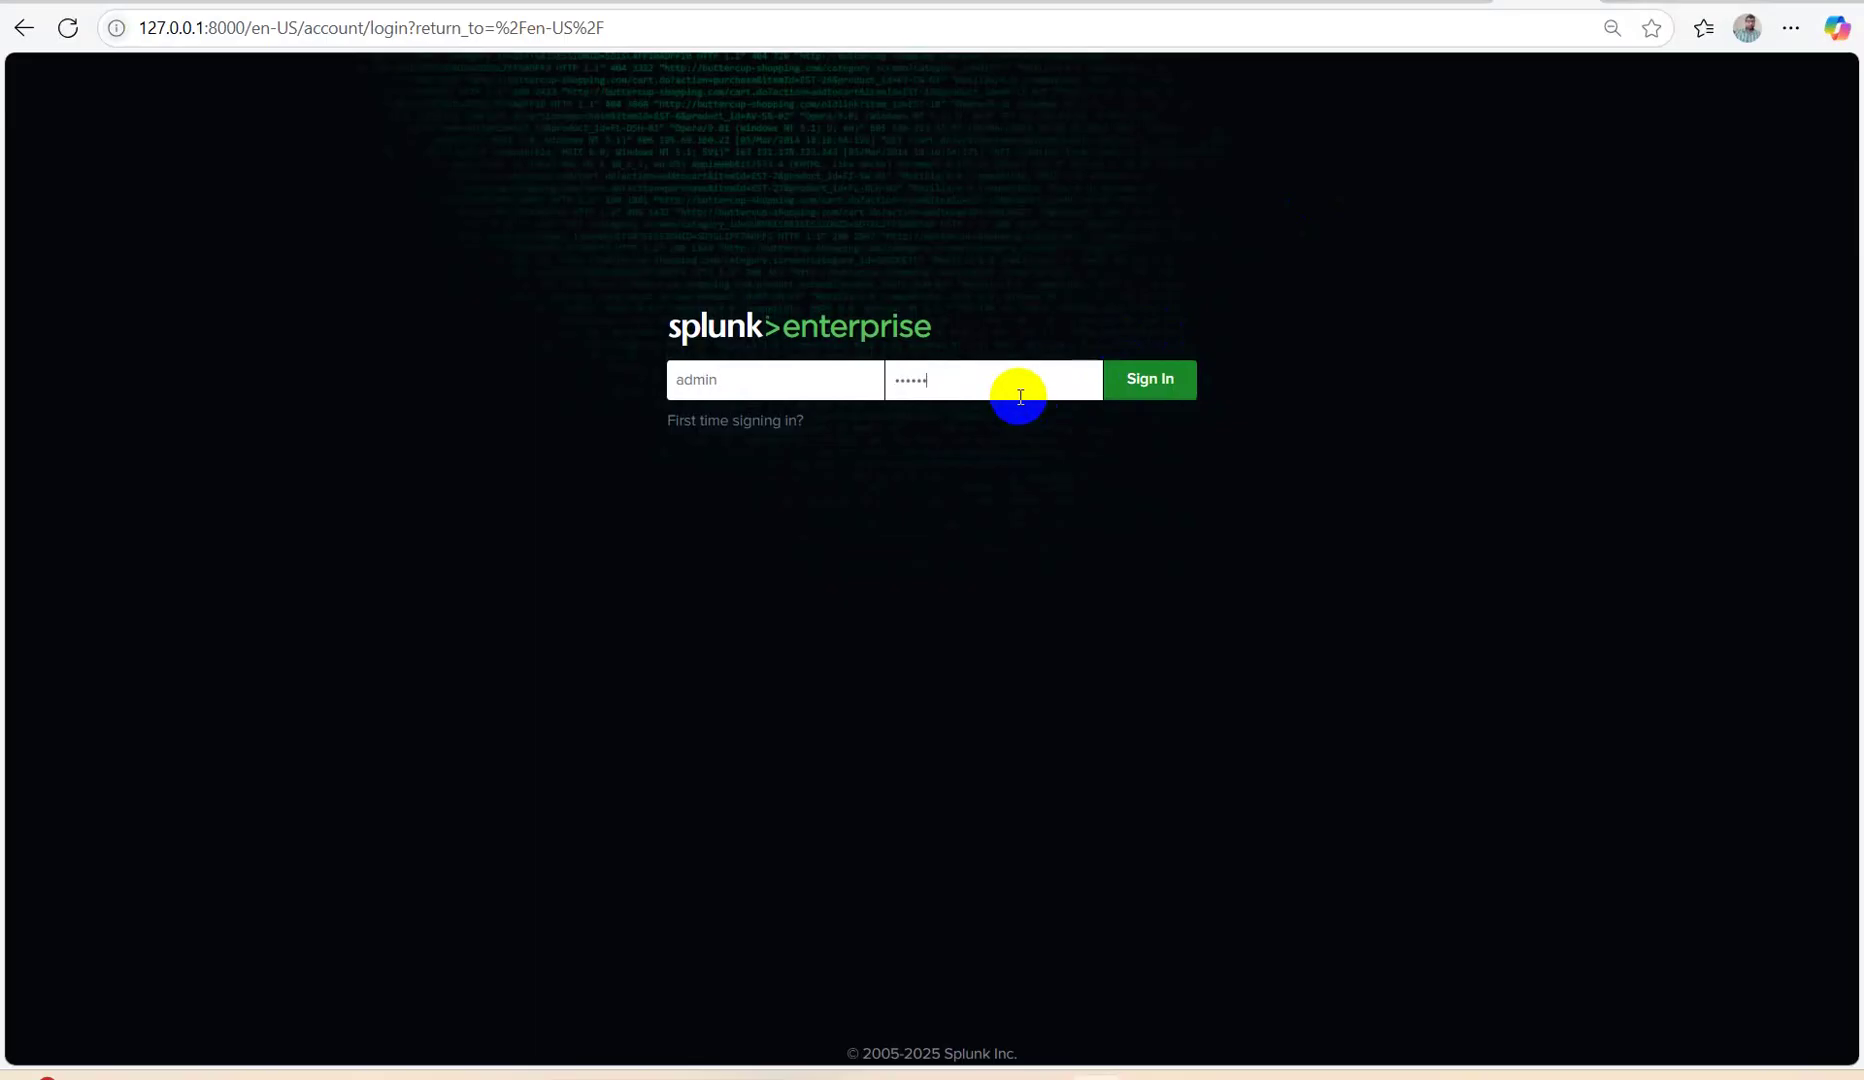
pyautogui.press('Return')
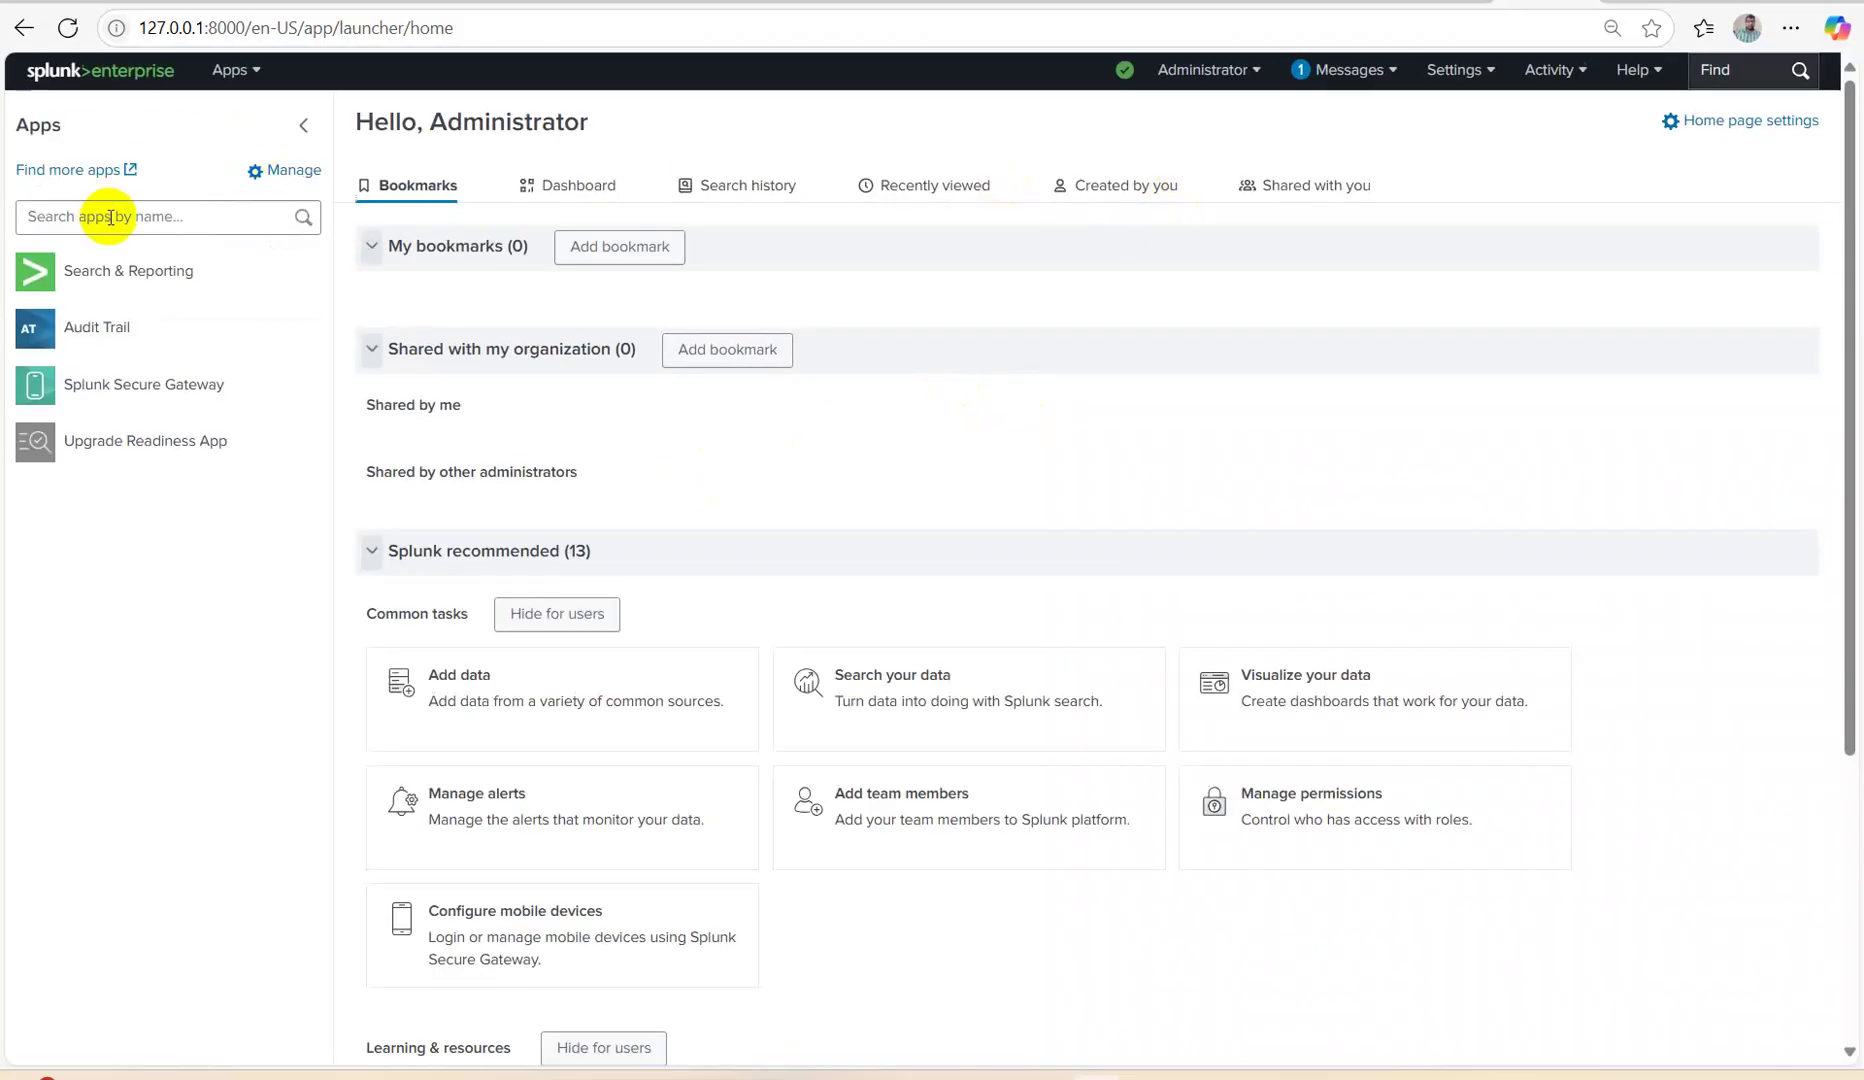
pyautogui.click(103, 287)
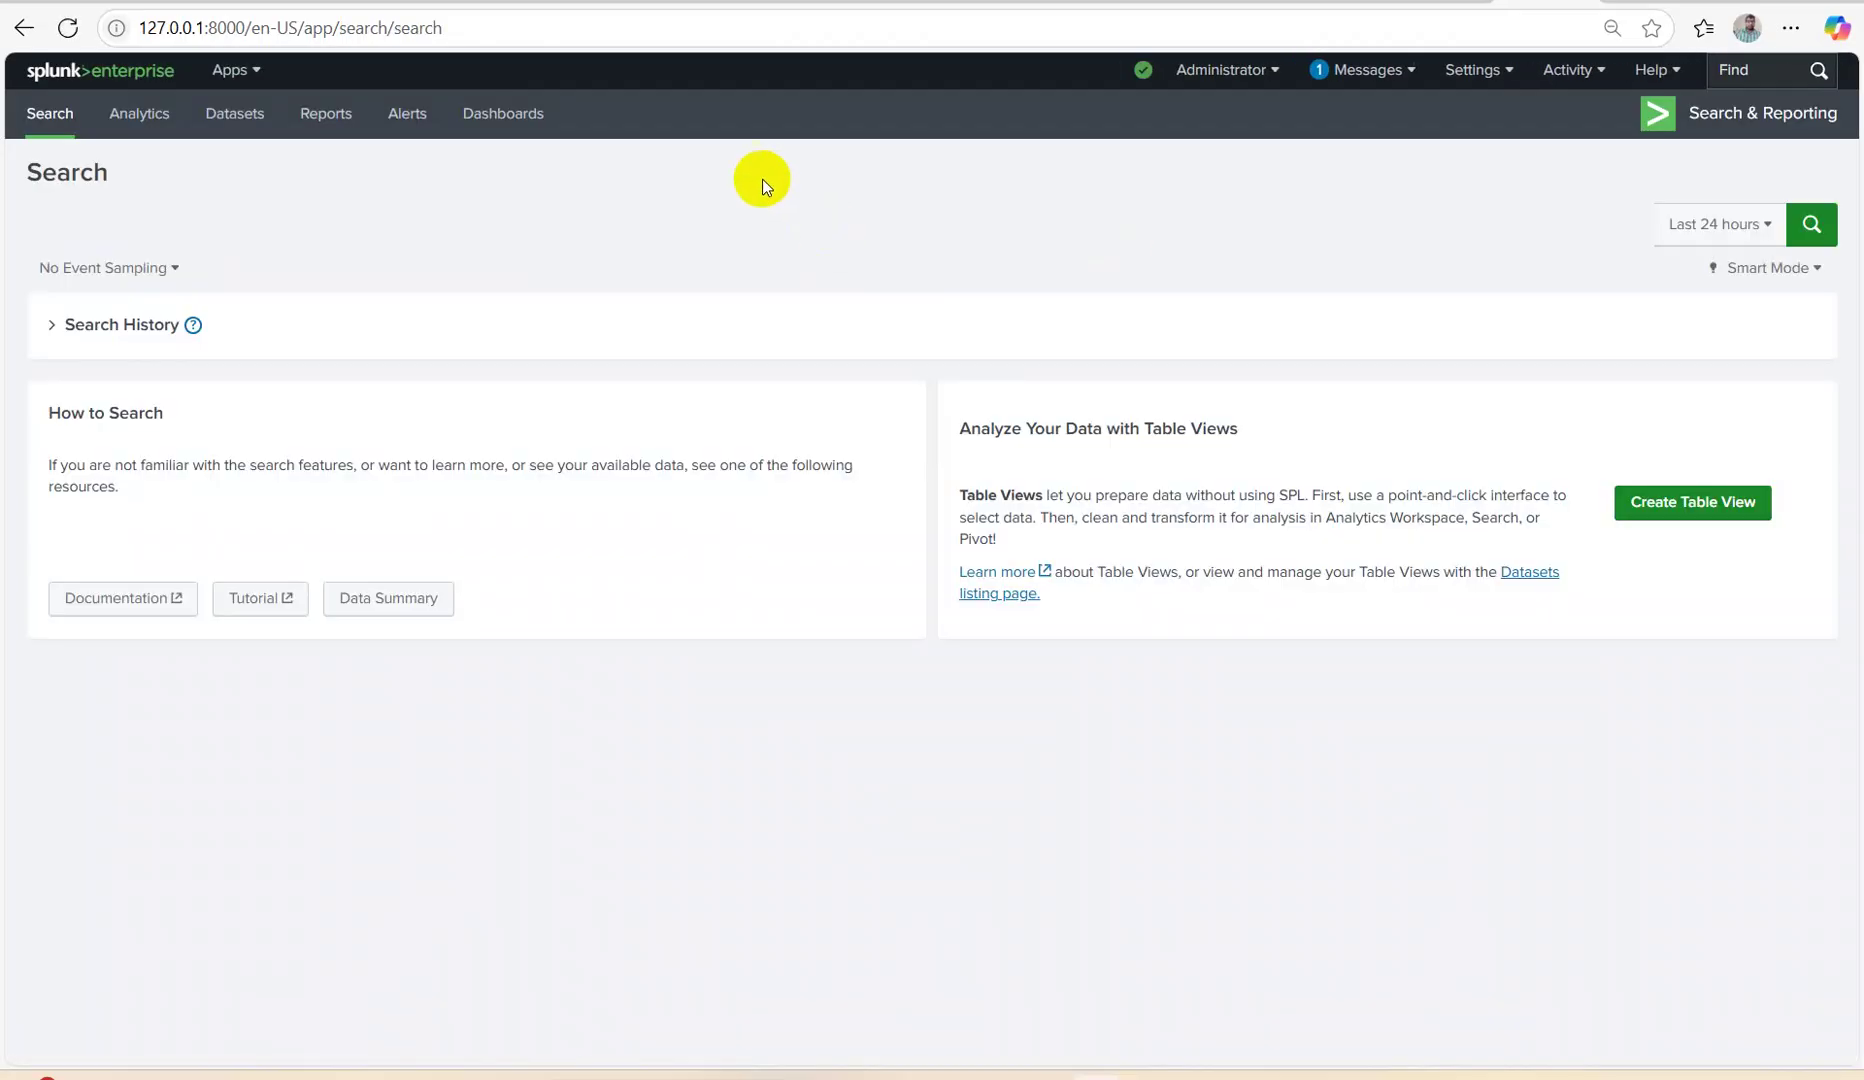
# Search index="main" over the last 24 hours, correcting the stray colon in the query.
pyautogui.click(251, 205)
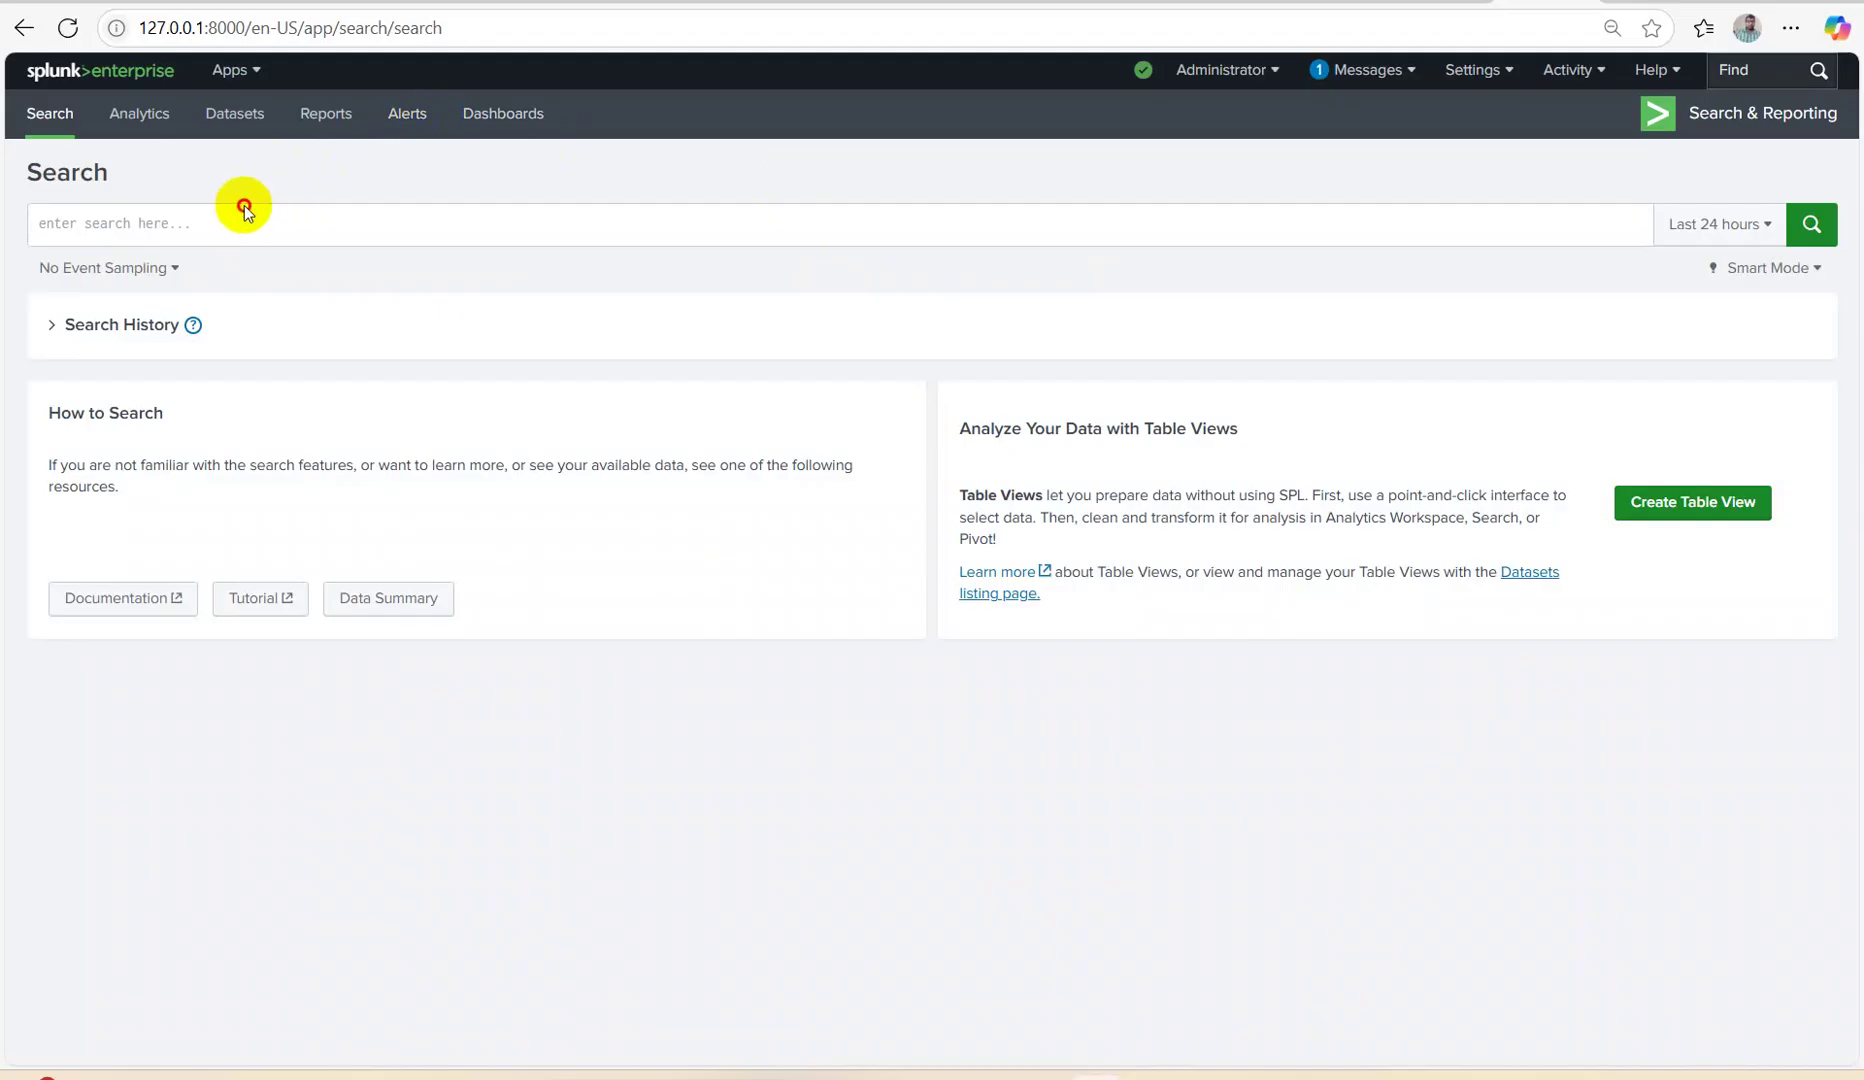
pyautogui.click(231, 218)
pyautogui.write('index')
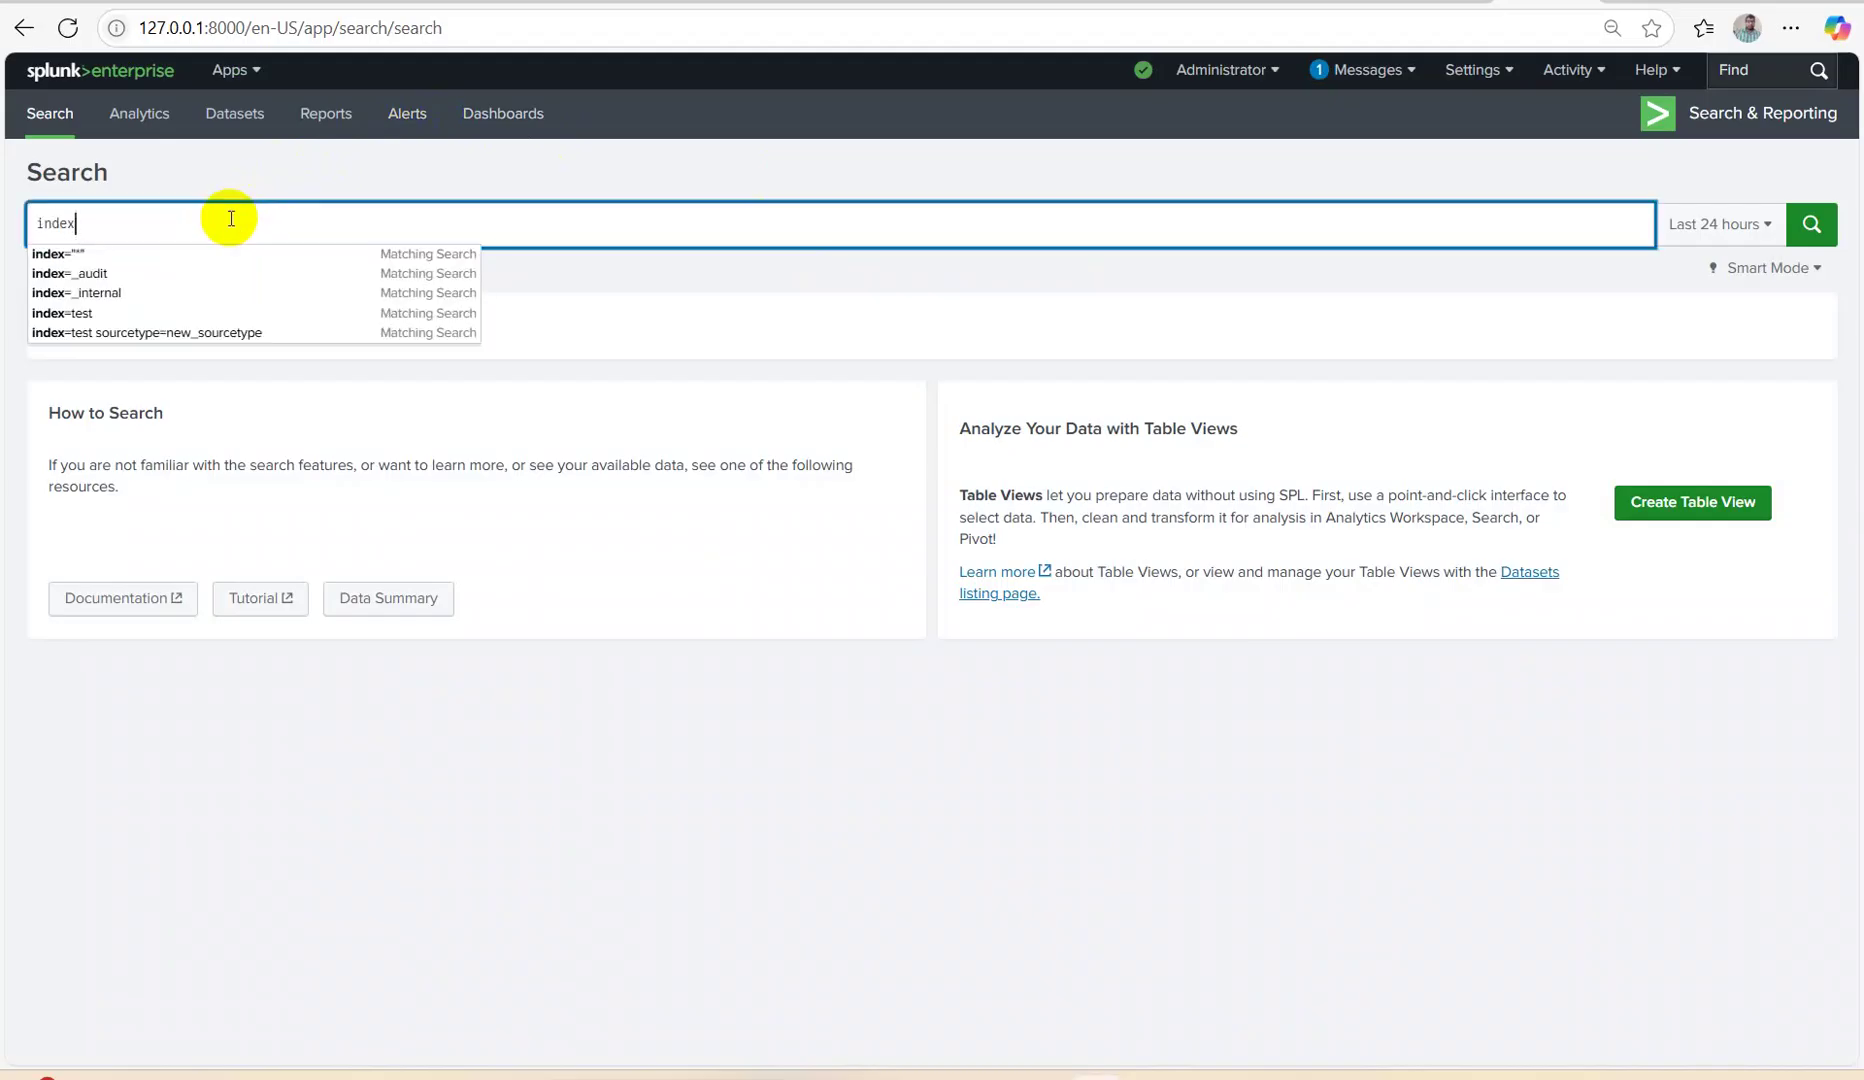
pyautogui.write('="main:')
pyautogui.press('Return')
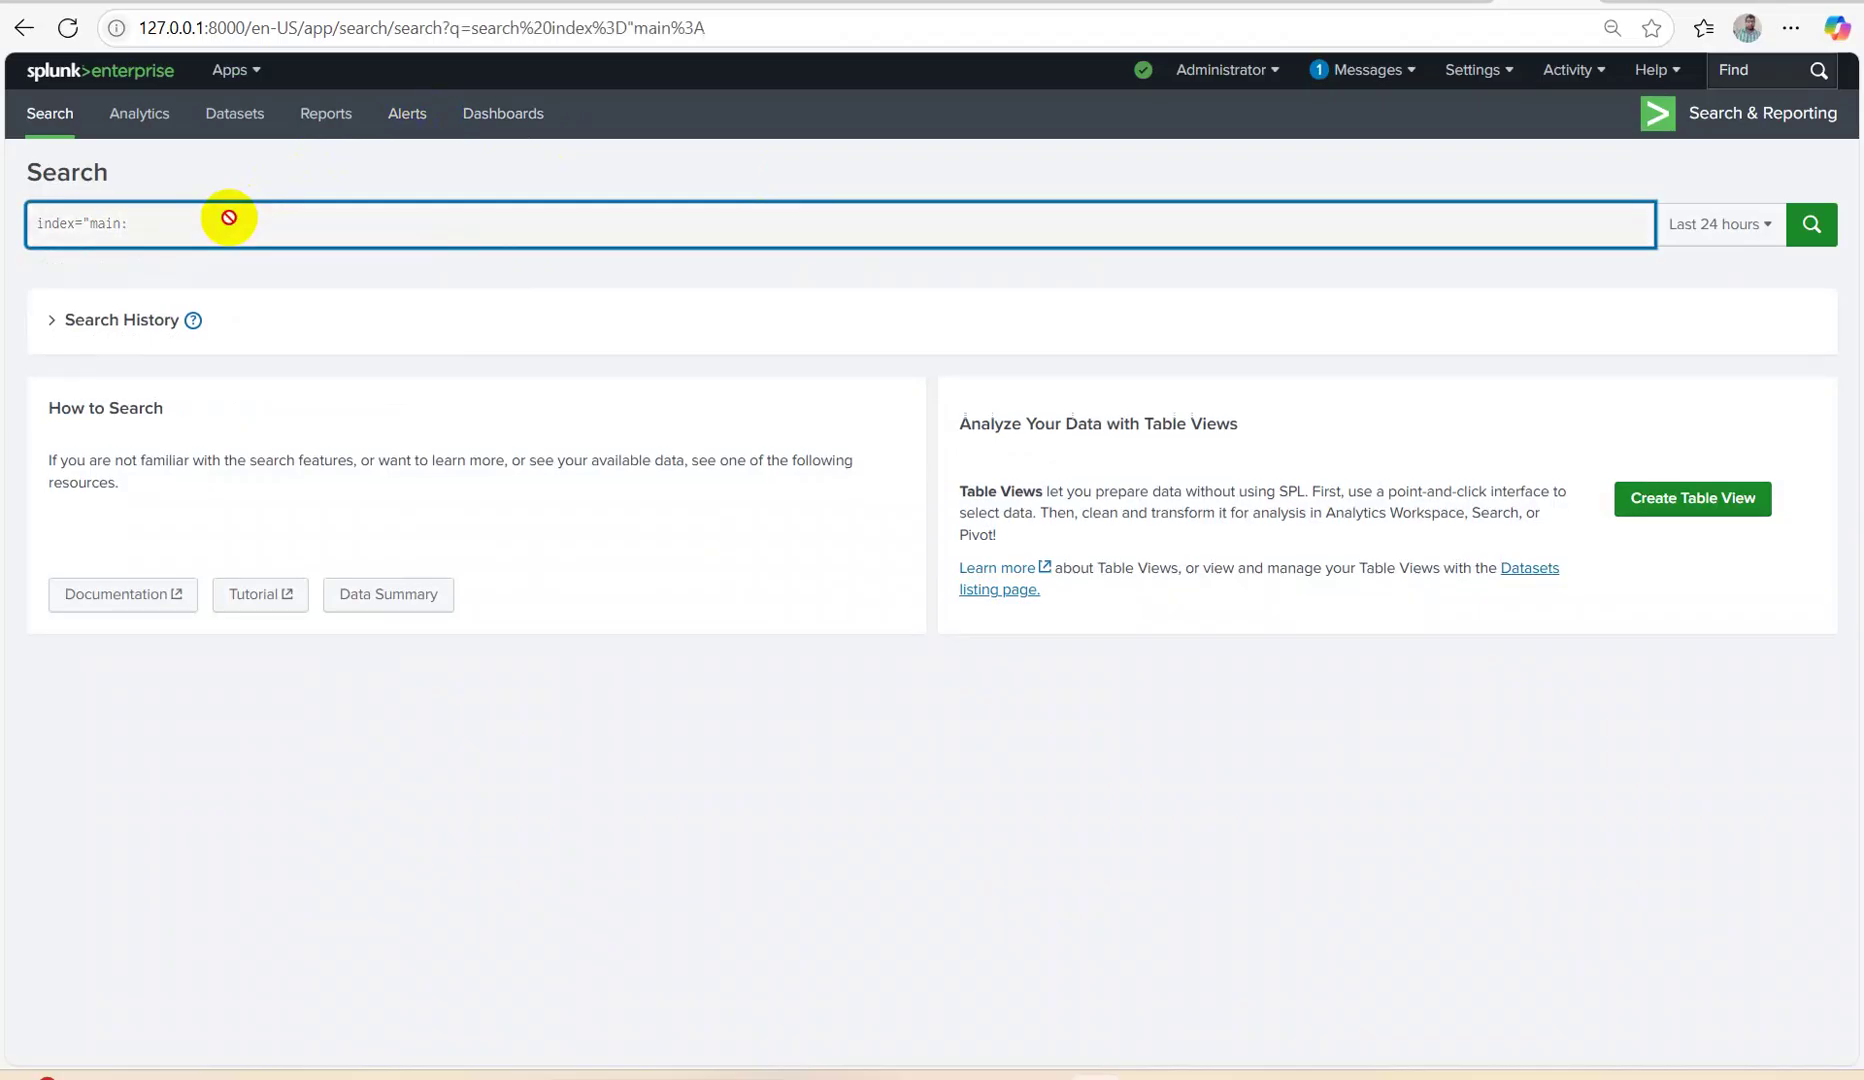
pyautogui.press('BackSpace')
pyautogui.write('"')
pyautogui.press('Return')
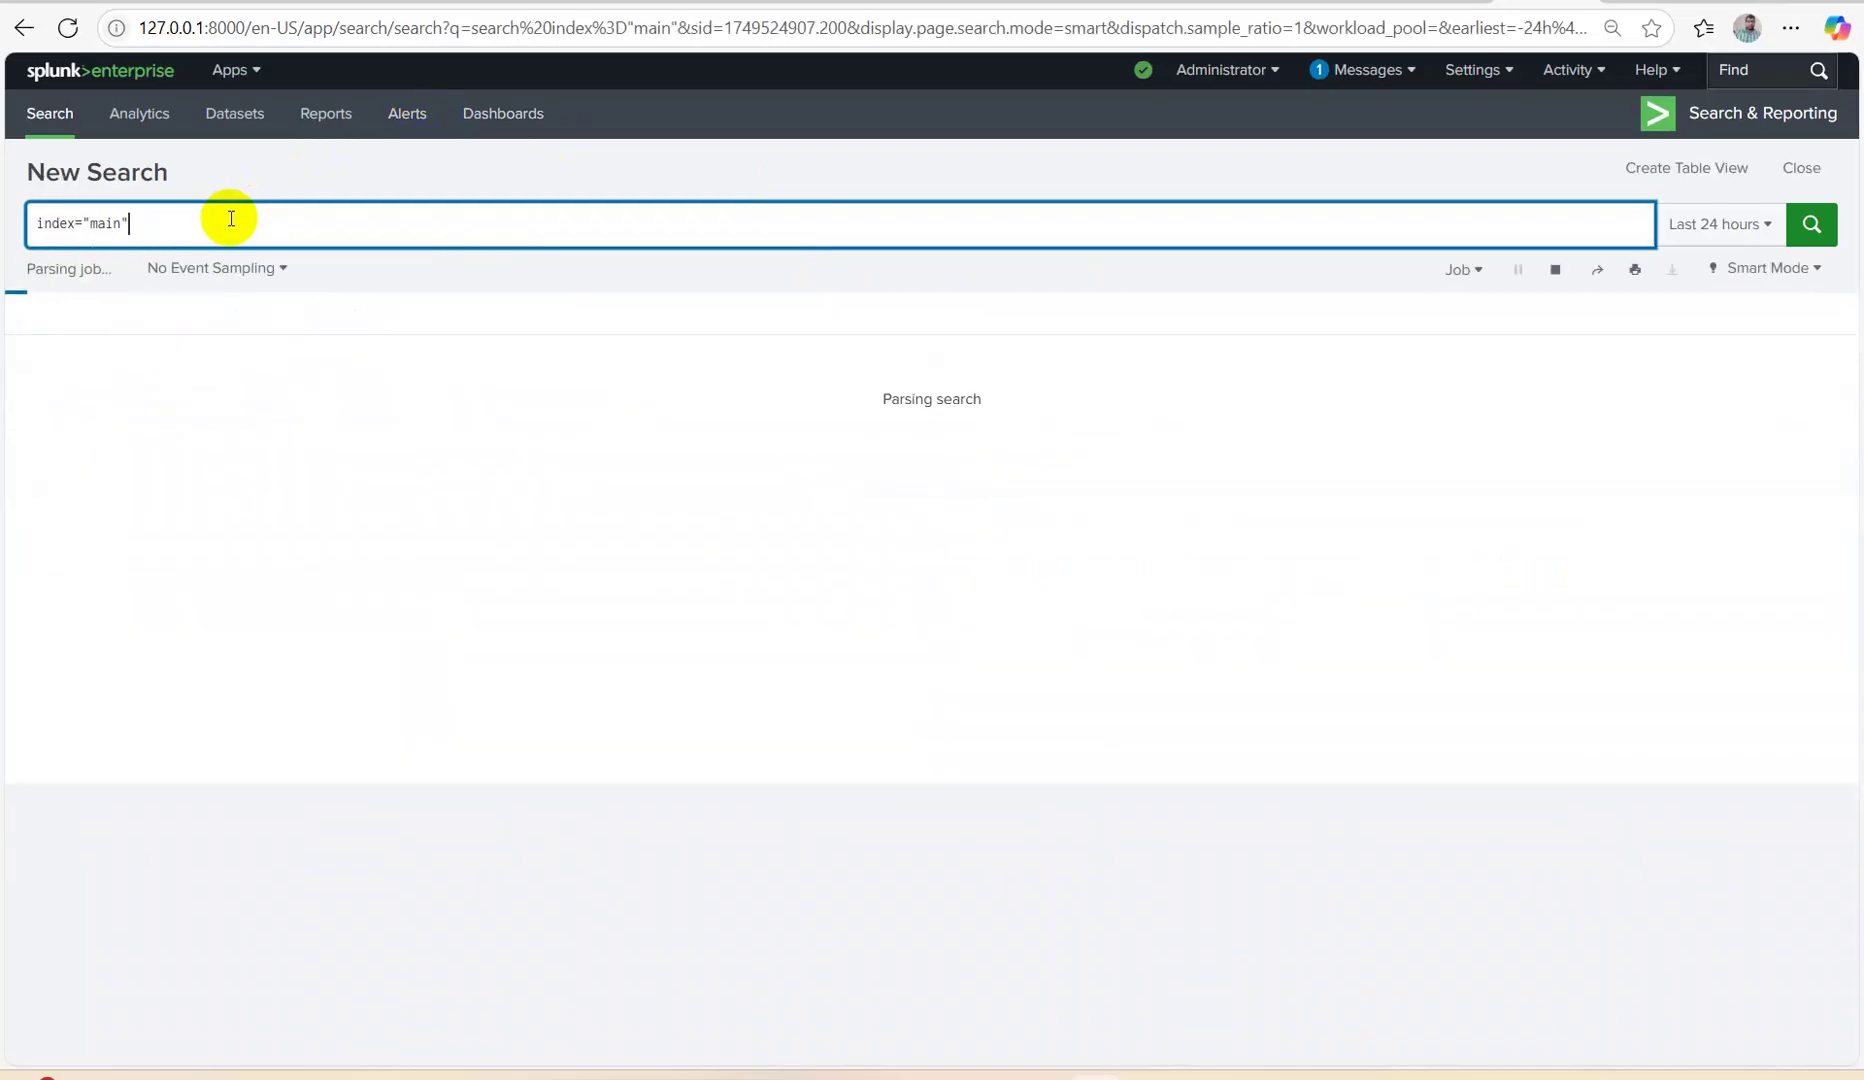
# Widen the time range to All time and filter to sourcetype vendor_sales/vendor_sales.
pyautogui.click(1718, 224)
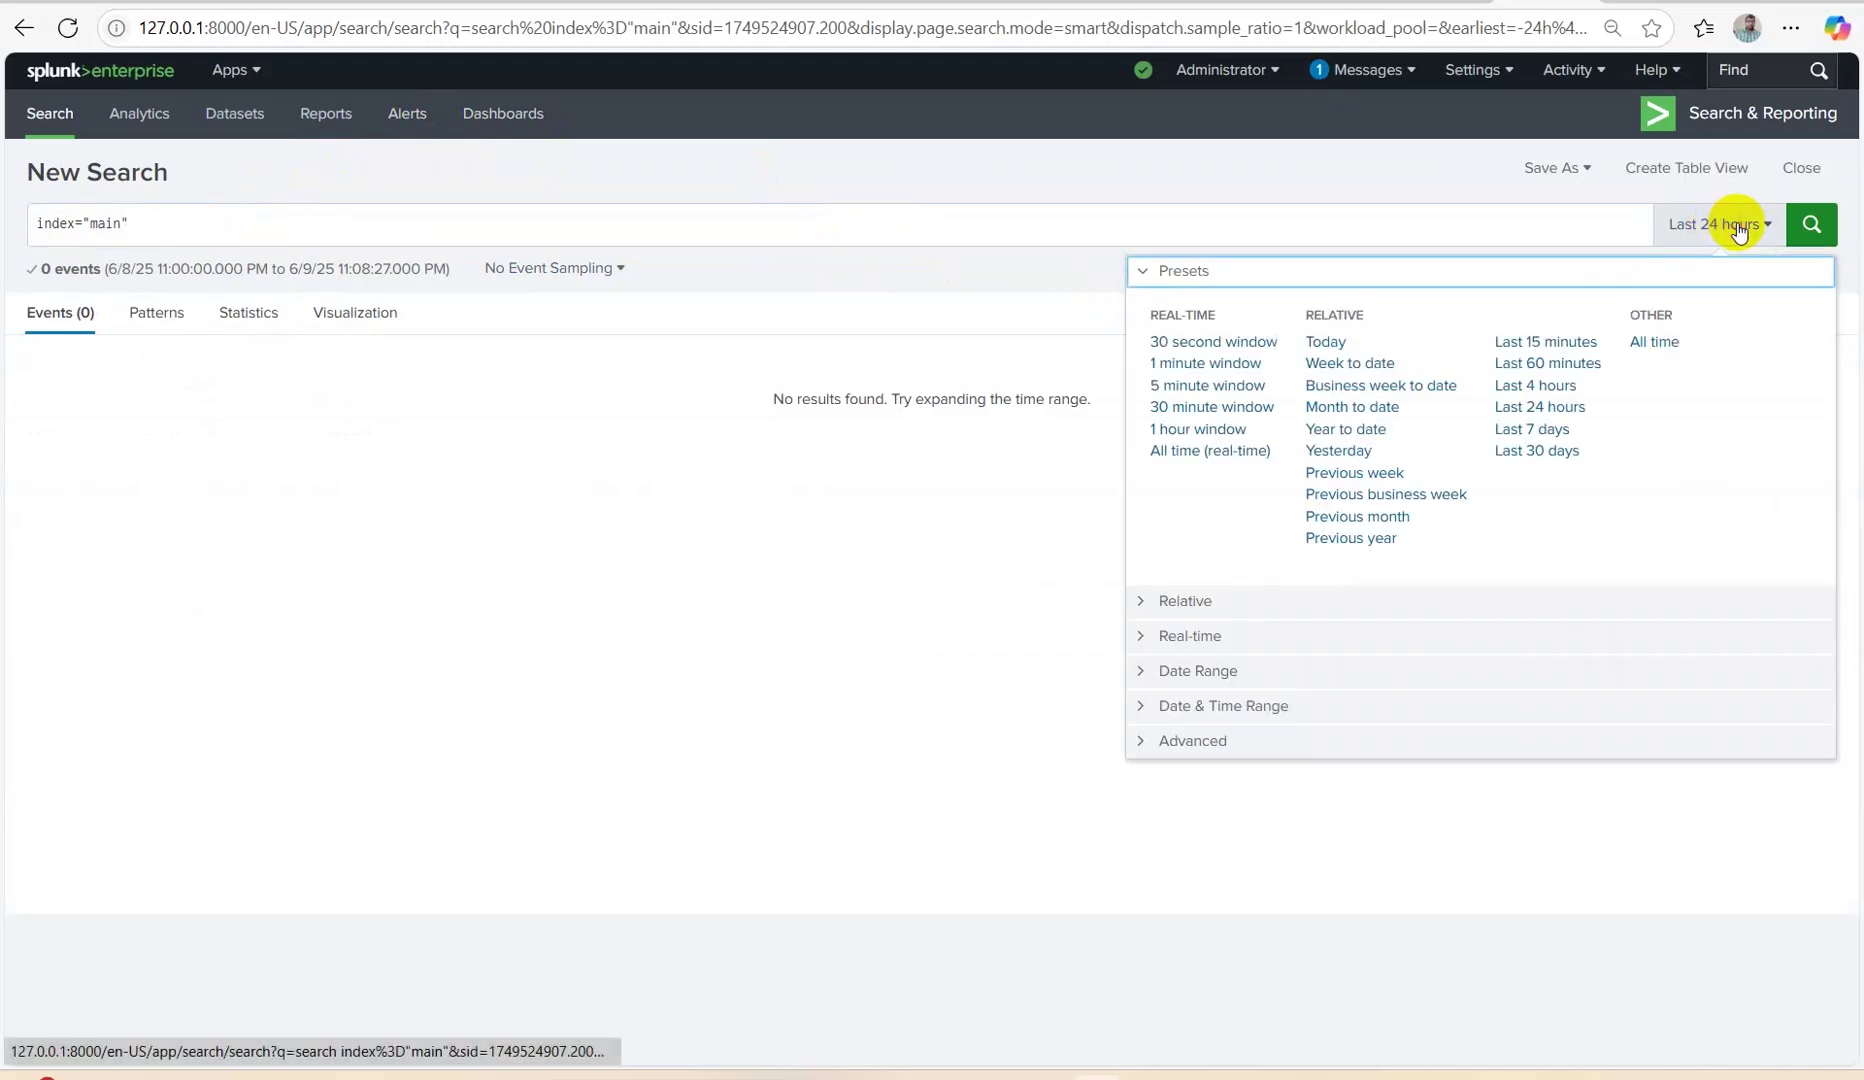
pyautogui.click(1655, 343)
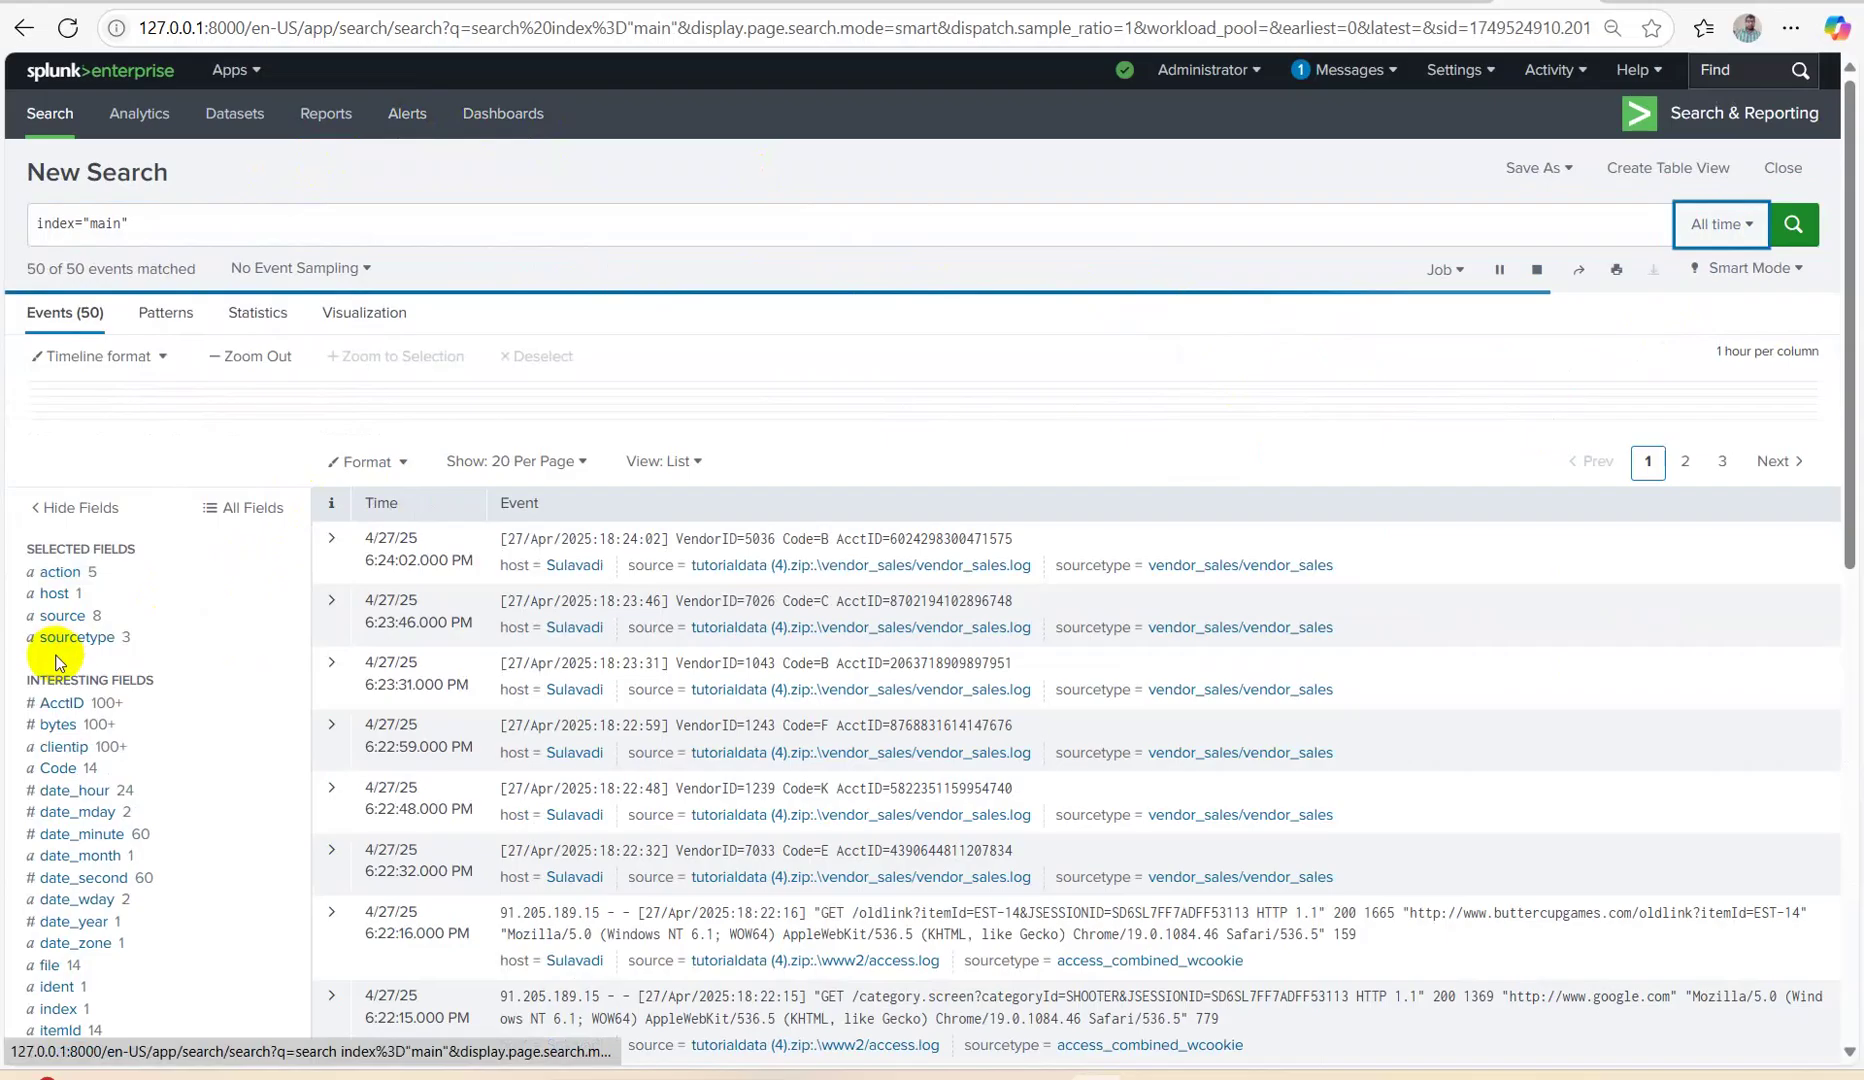
pyautogui.click(66, 637)
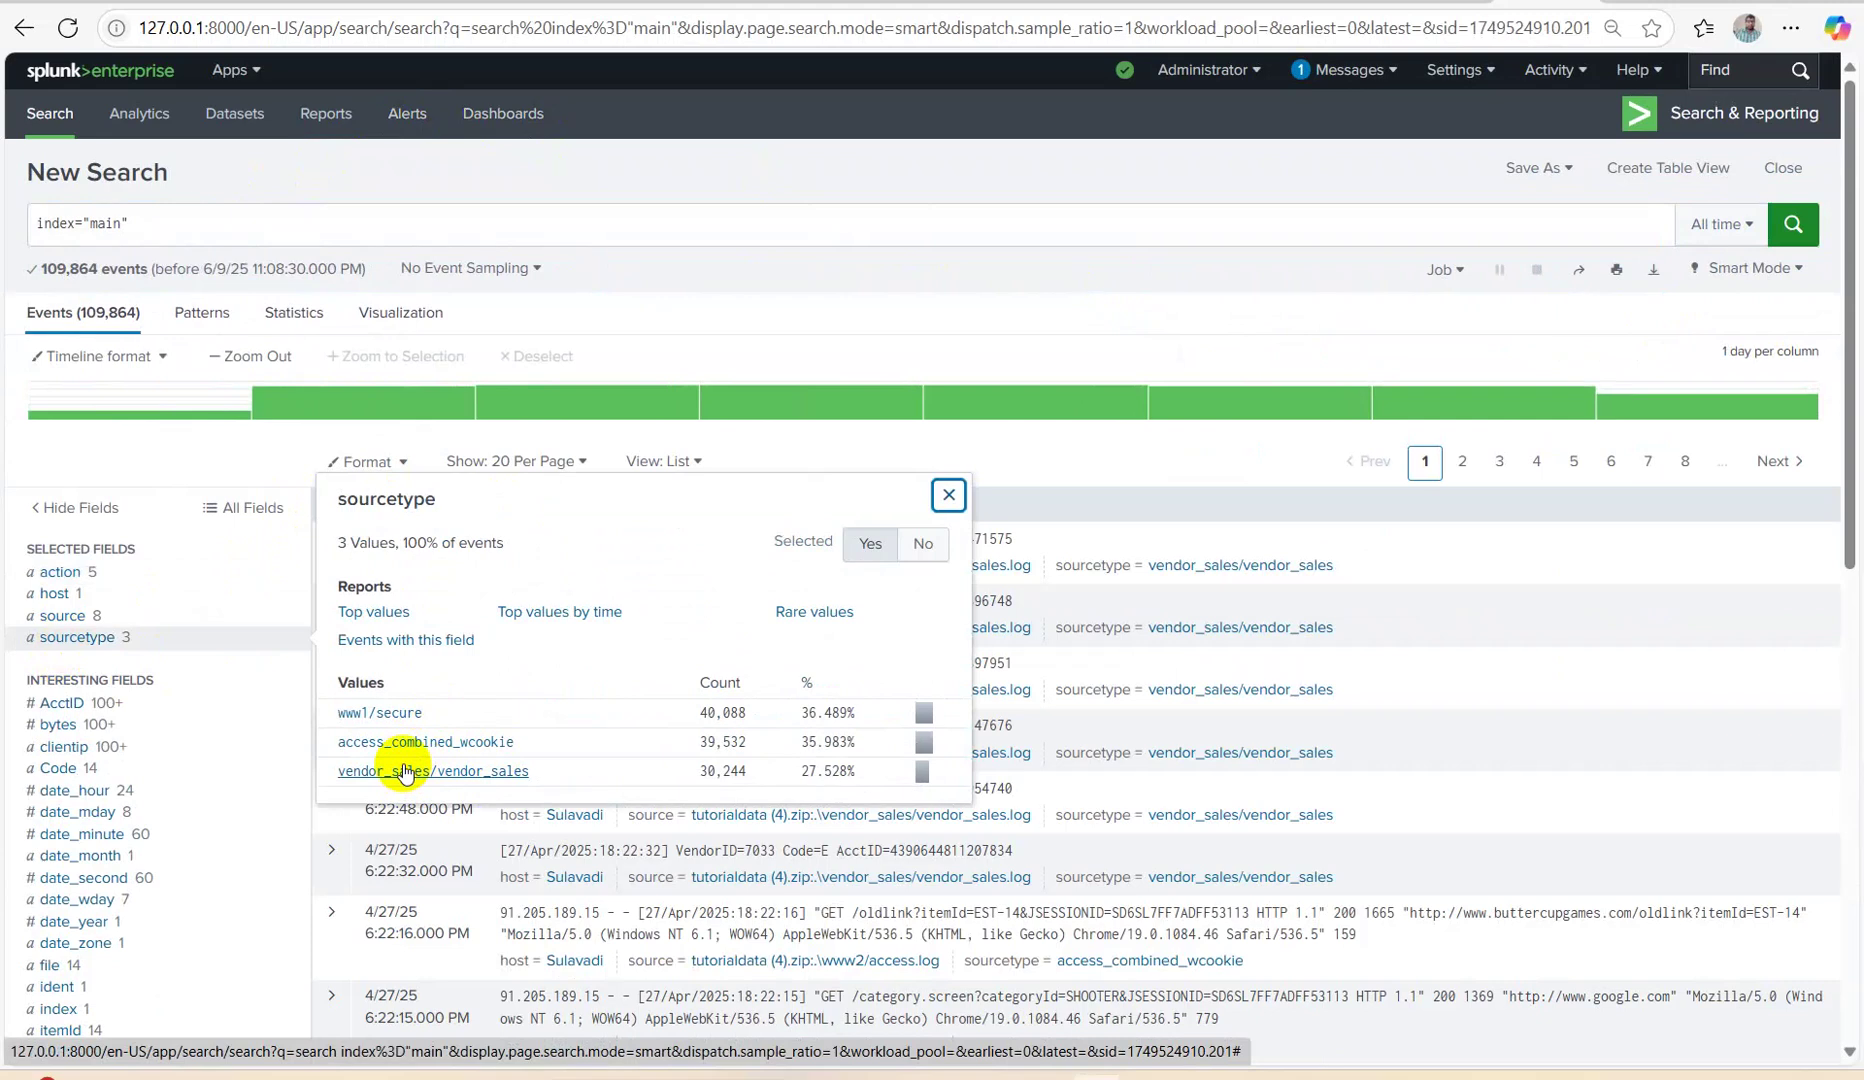
pyautogui.click(82, 619)
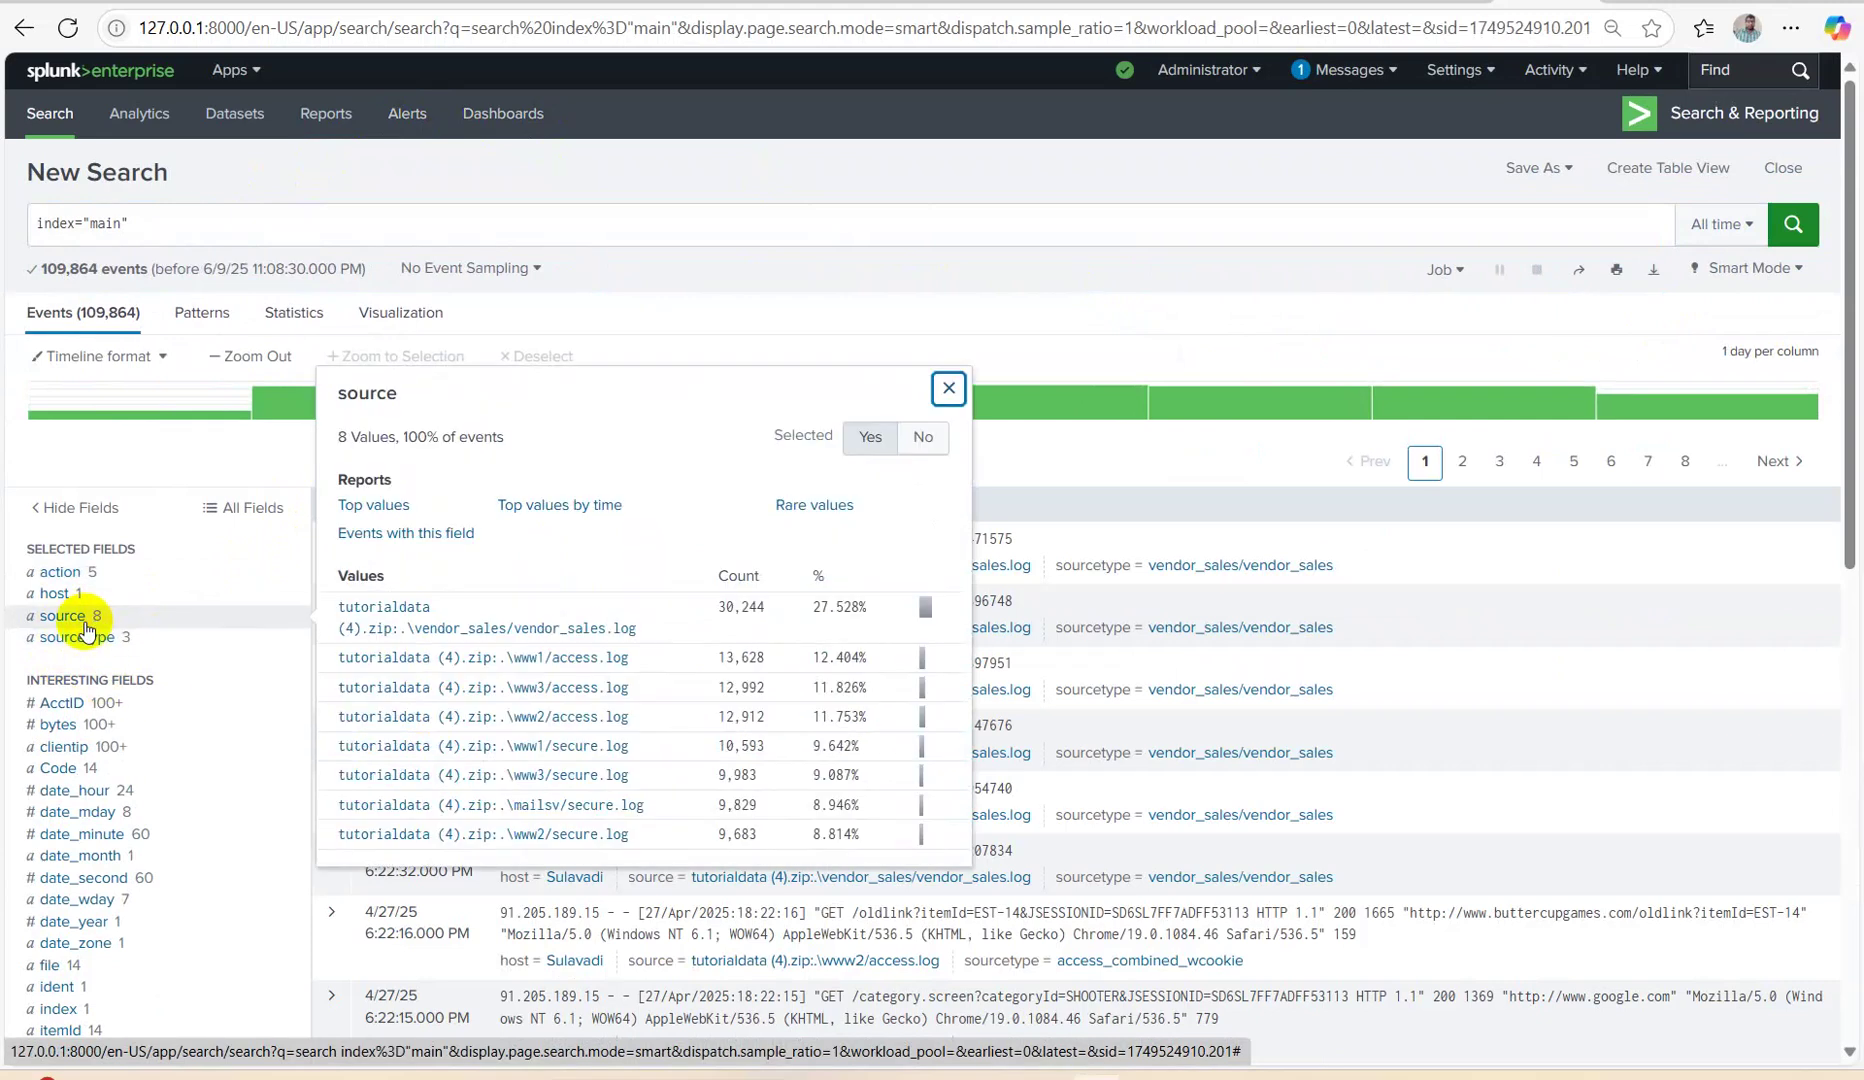
pyautogui.click(58, 594)
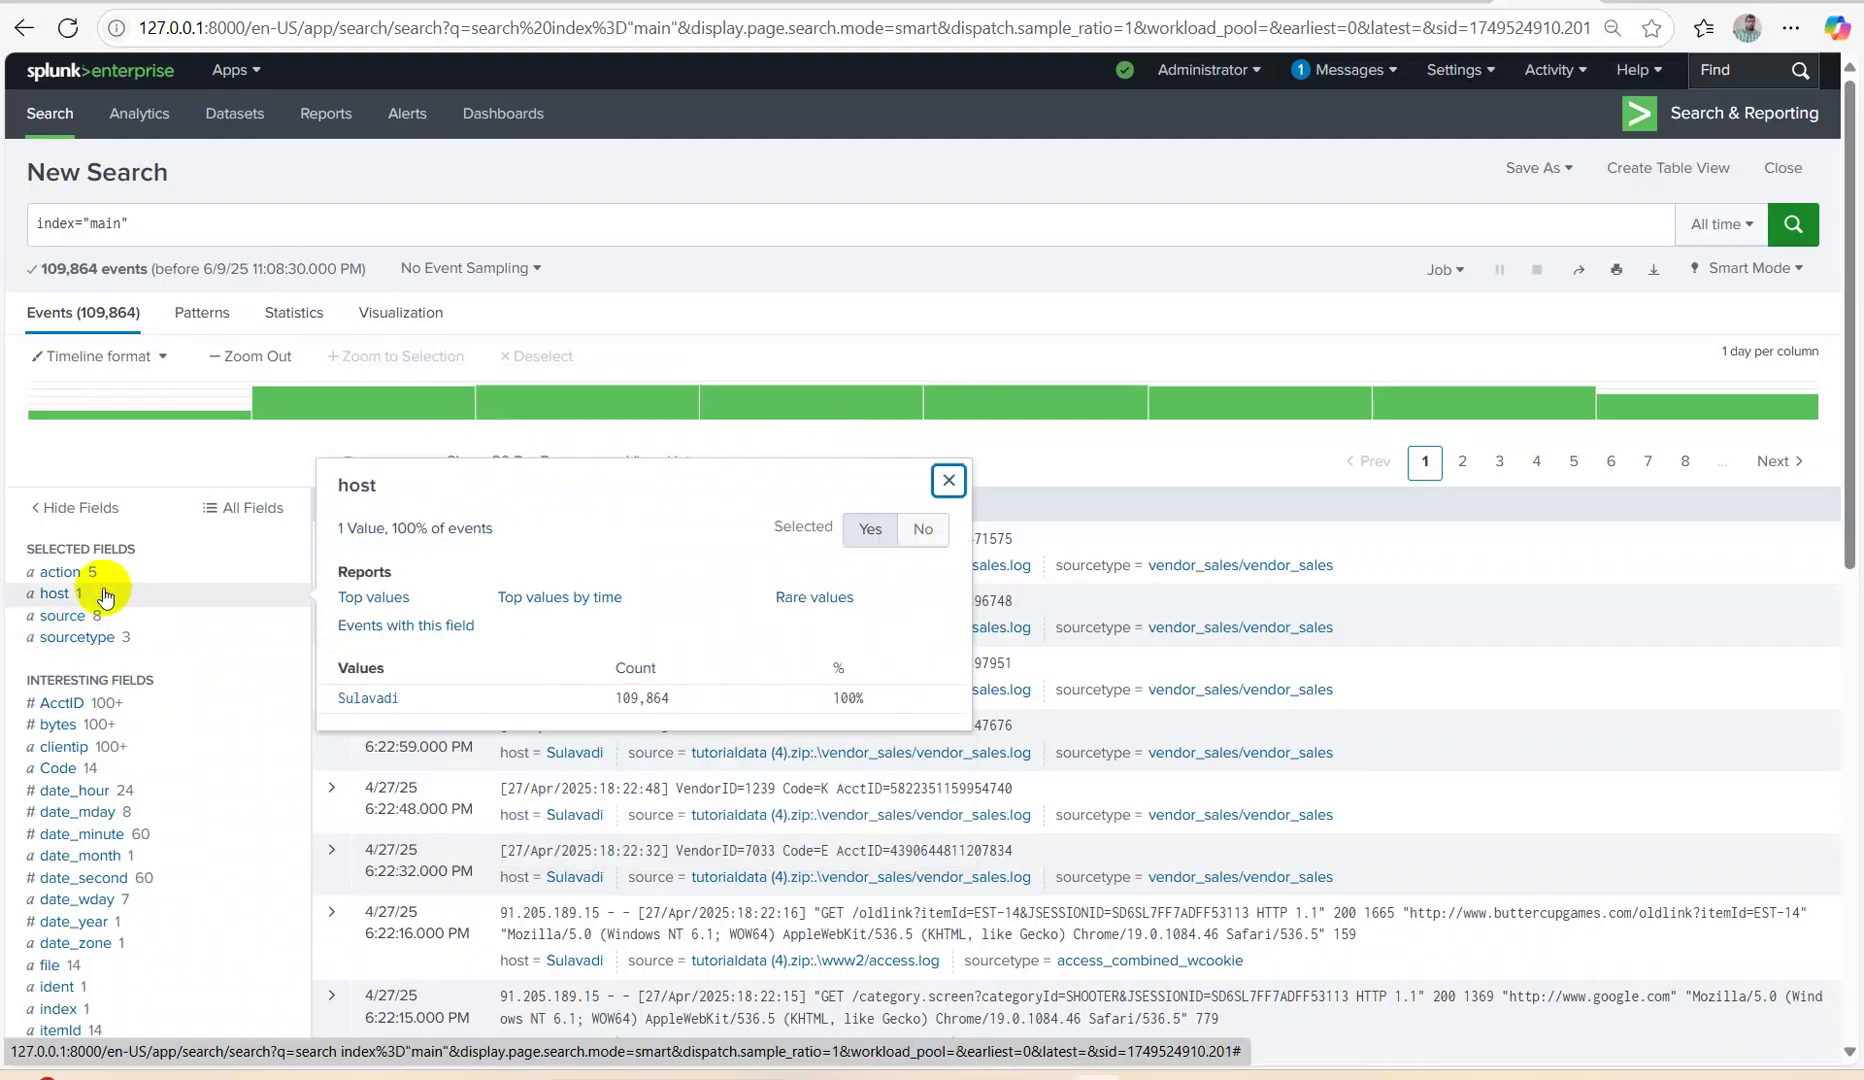
pyautogui.click(100, 641)
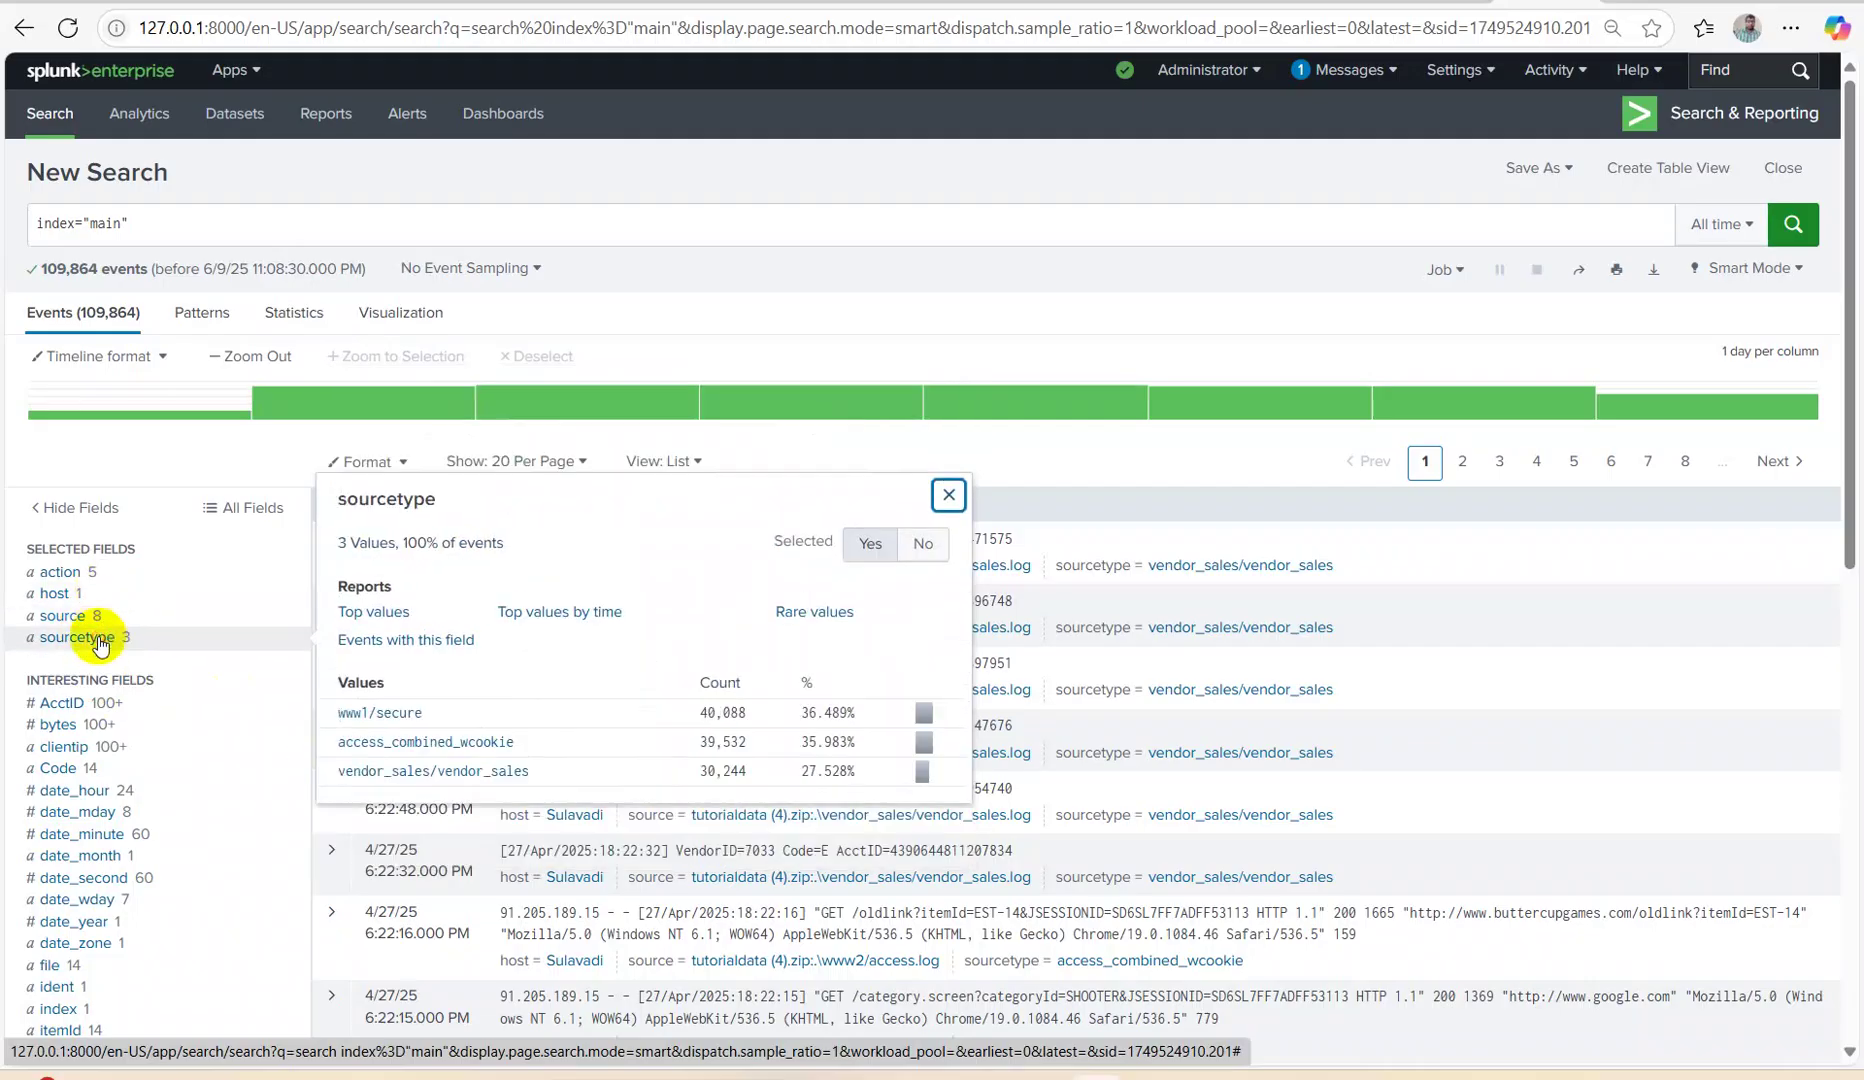
pyautogui.click(372, 771)
# Append |delete on a new line and run it; it fails for insufficient privileges.
pyautogui.click(493, 223)
pyautogui.hotkey('shift', 'Return')
pyautogui.write('|dele')
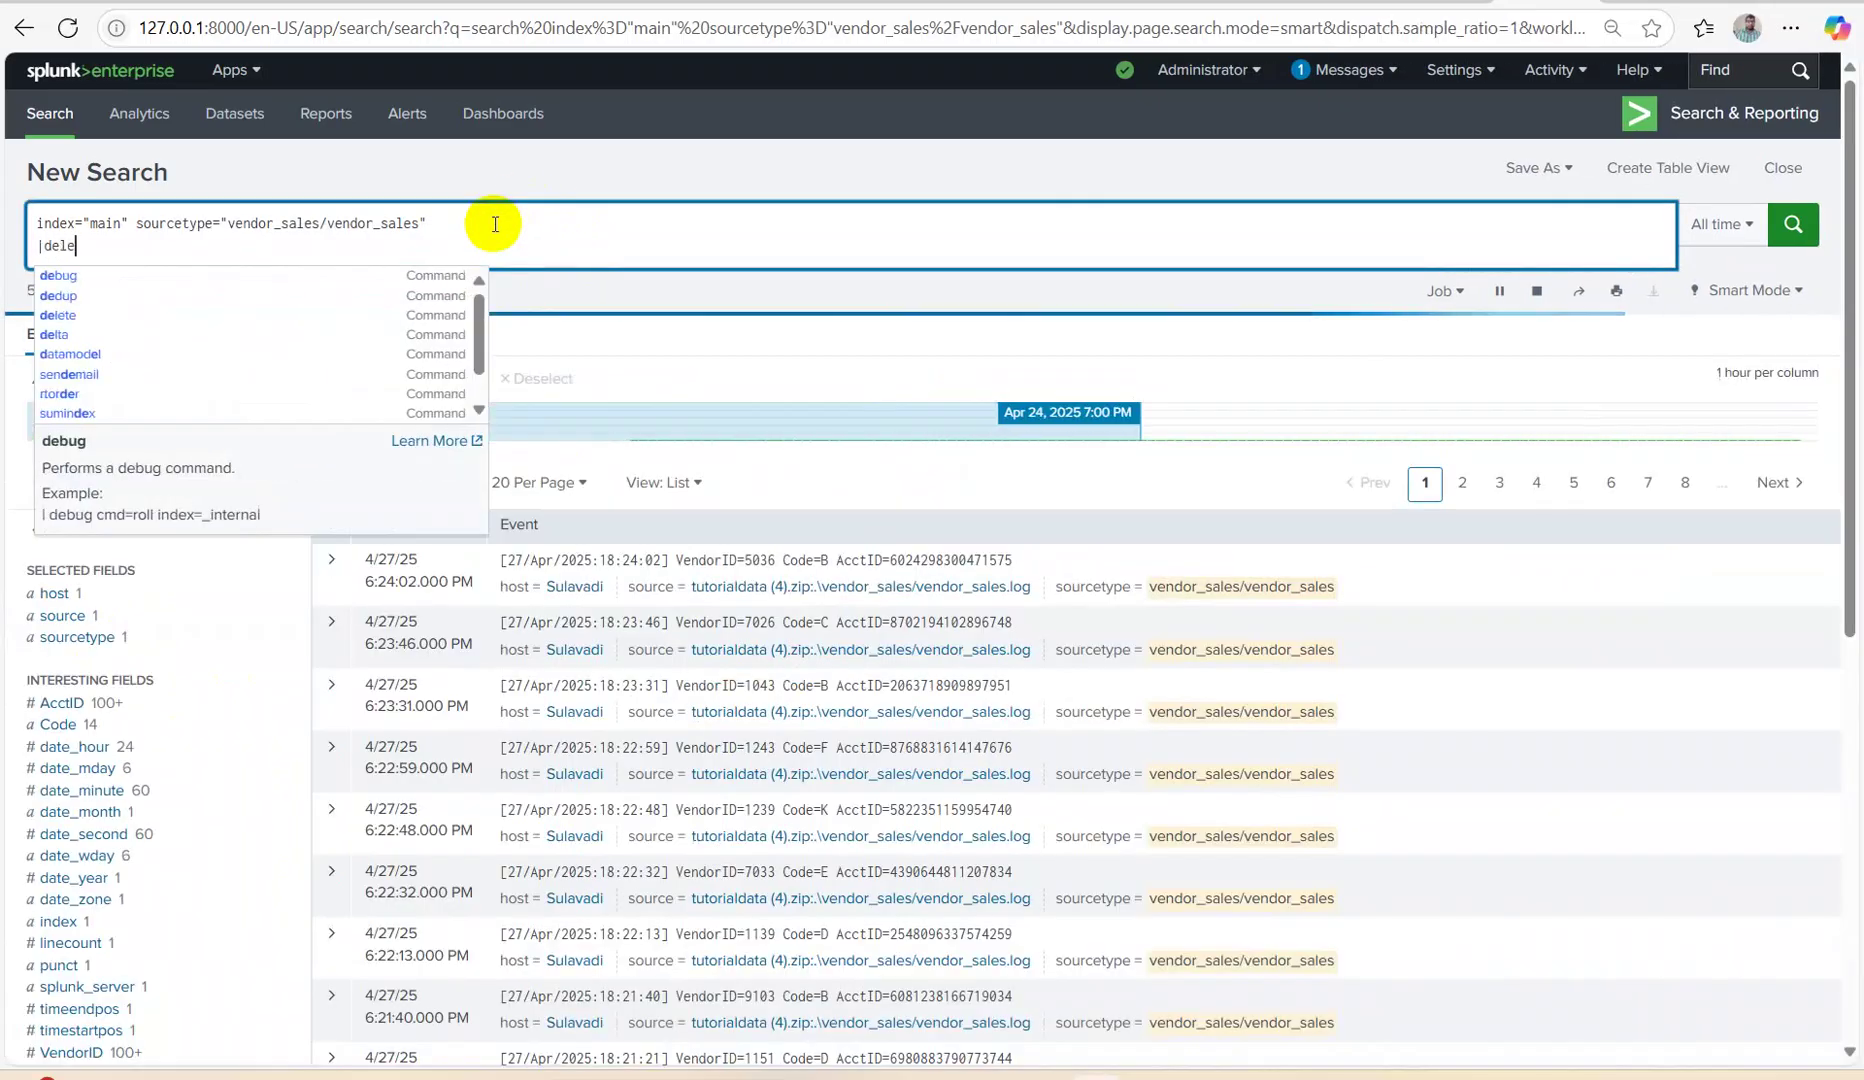
pyautogui.write('te')
pyautogui.press('Return')
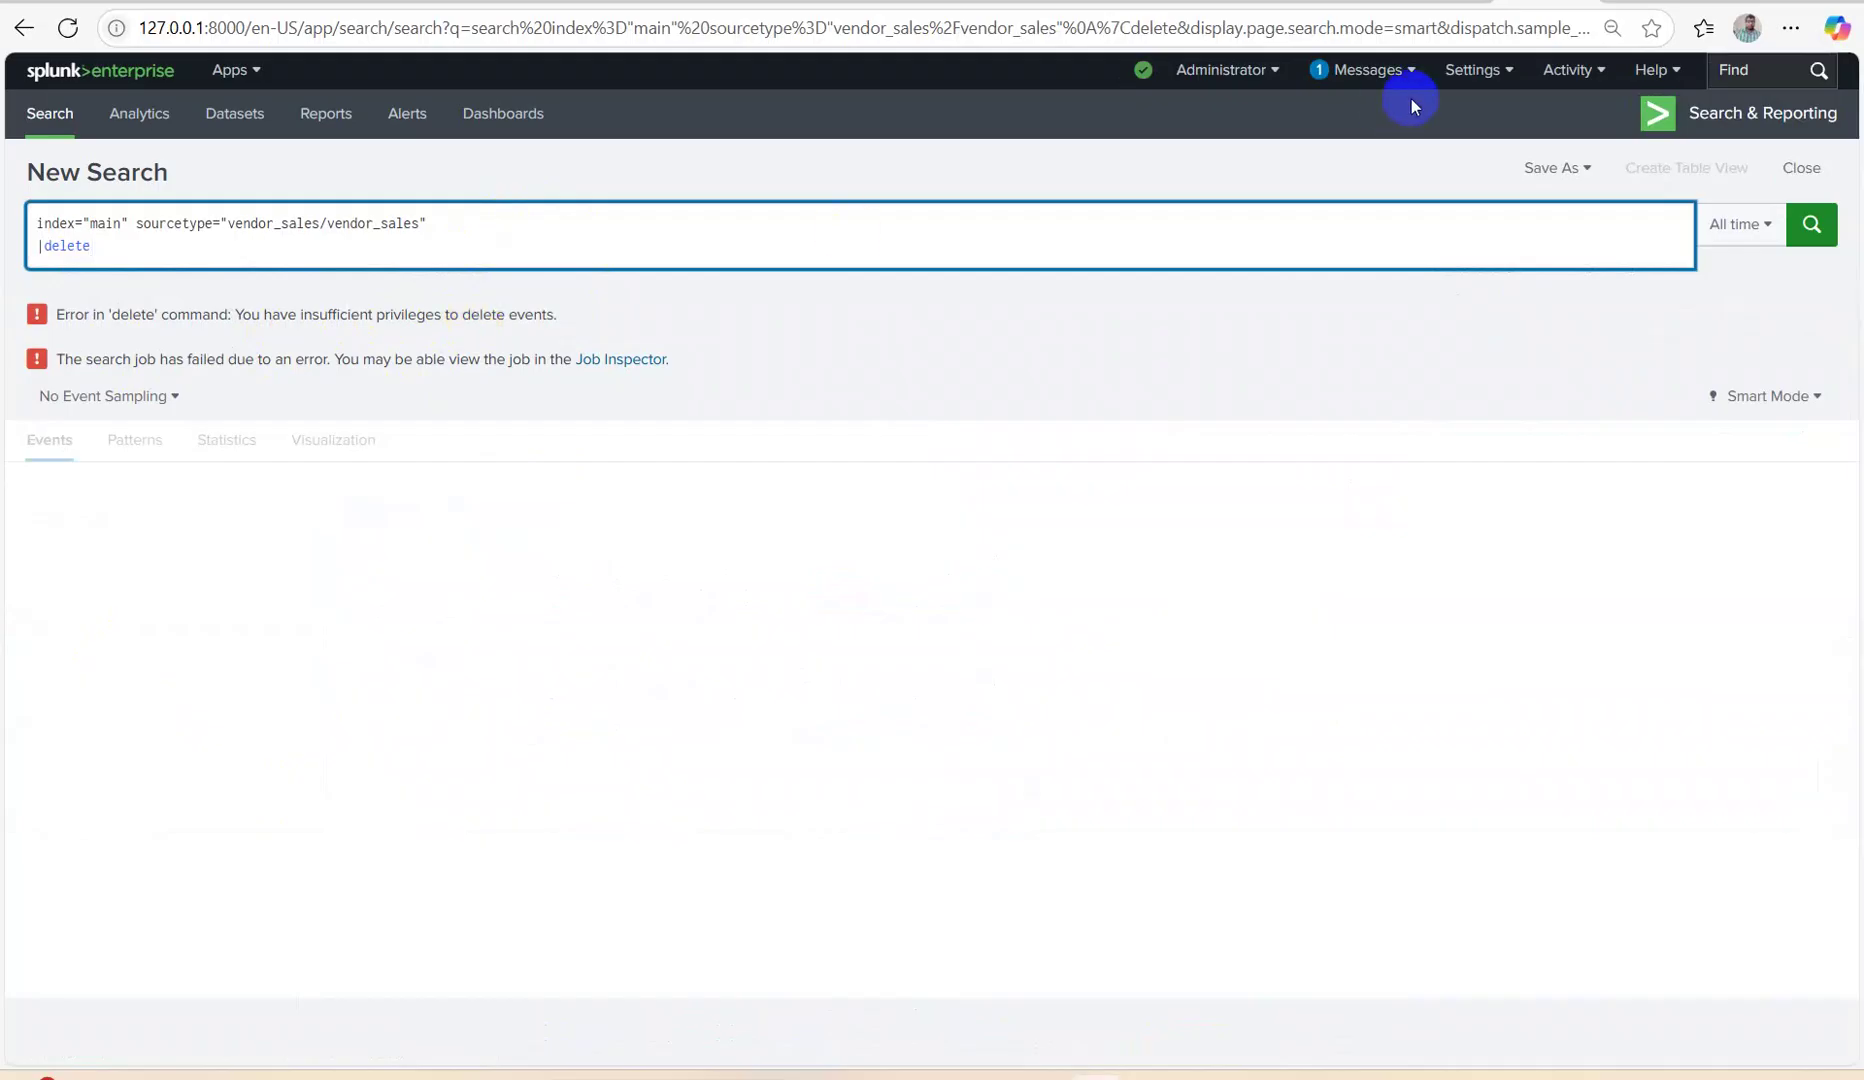
pyautogui.click(1470, 70)
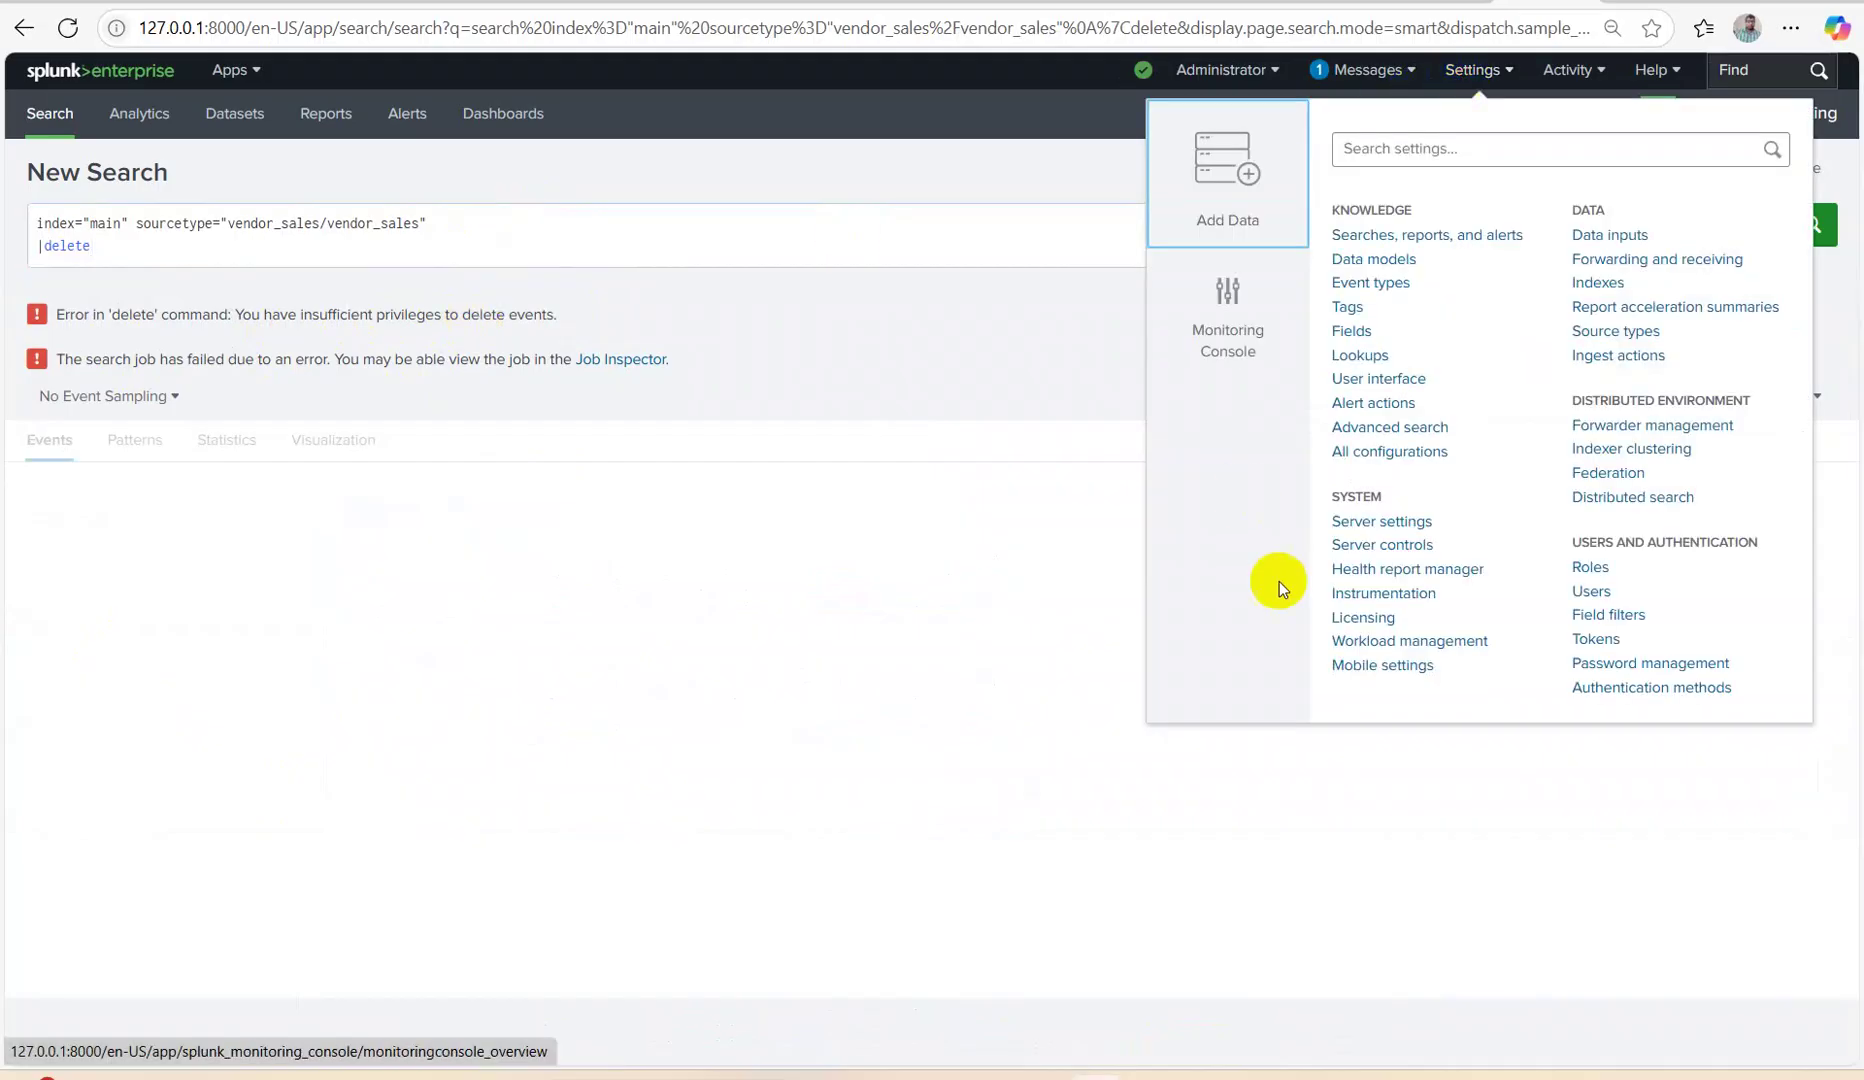
# Navigate from the settings menu to the Roles page.
pyautogui.click(1578, 590)
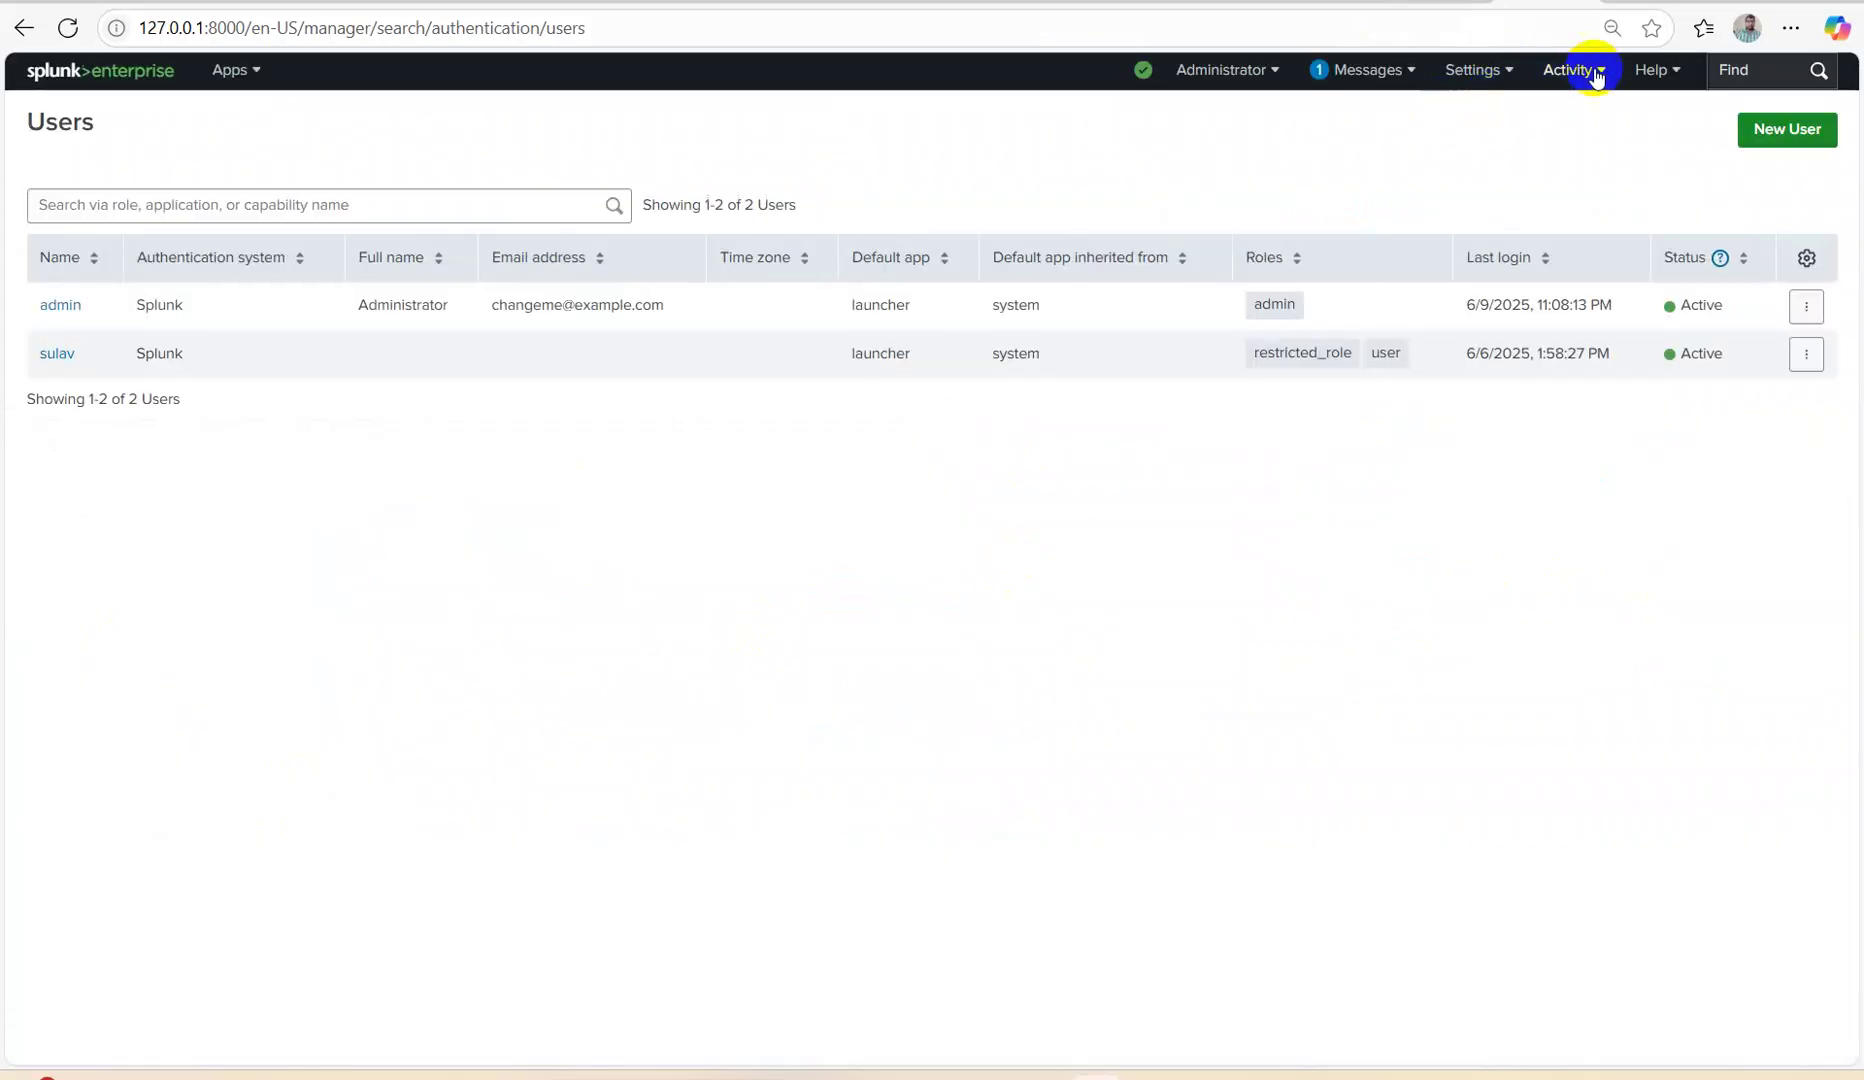
pyautogui.click(1484, 74)
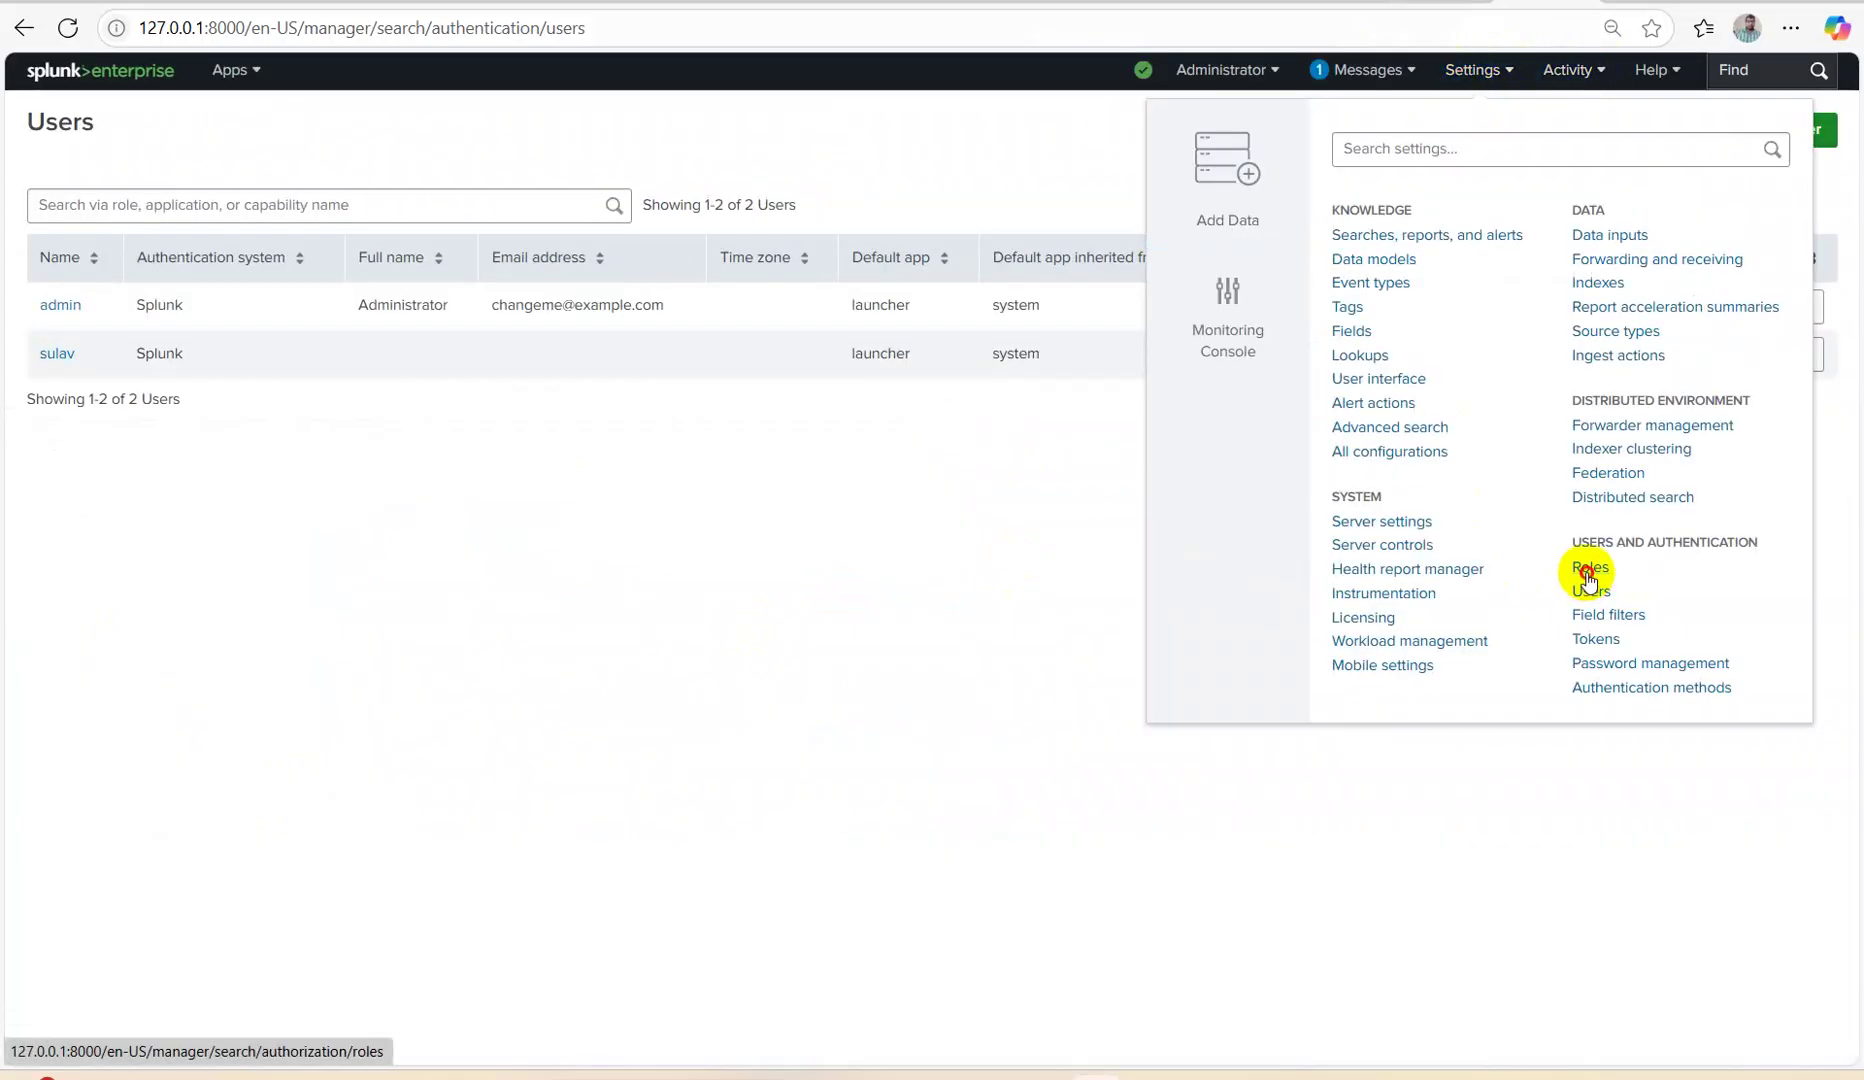
pyautogui.click(1588, 574)
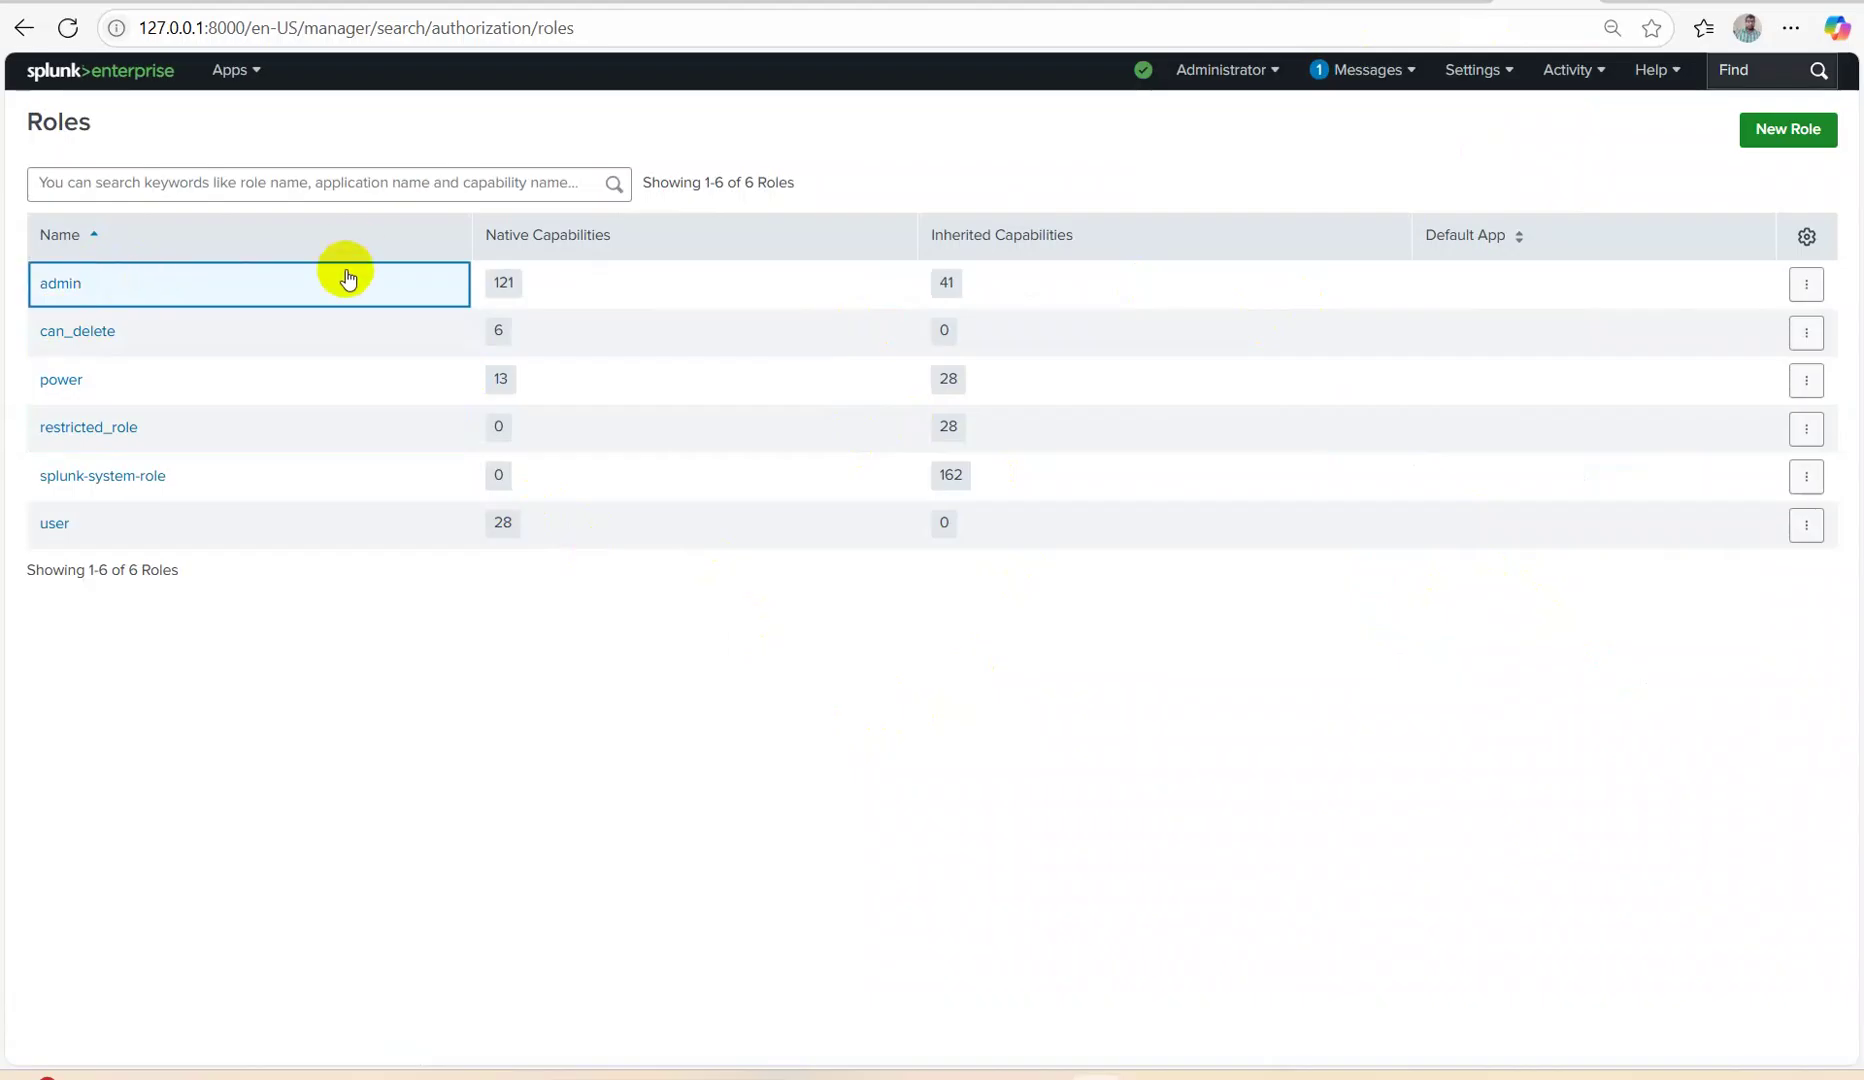
# Make the can_delete role inherit from admin, save and acknowledge the capability warning.
pyautogui.click(100, 331)
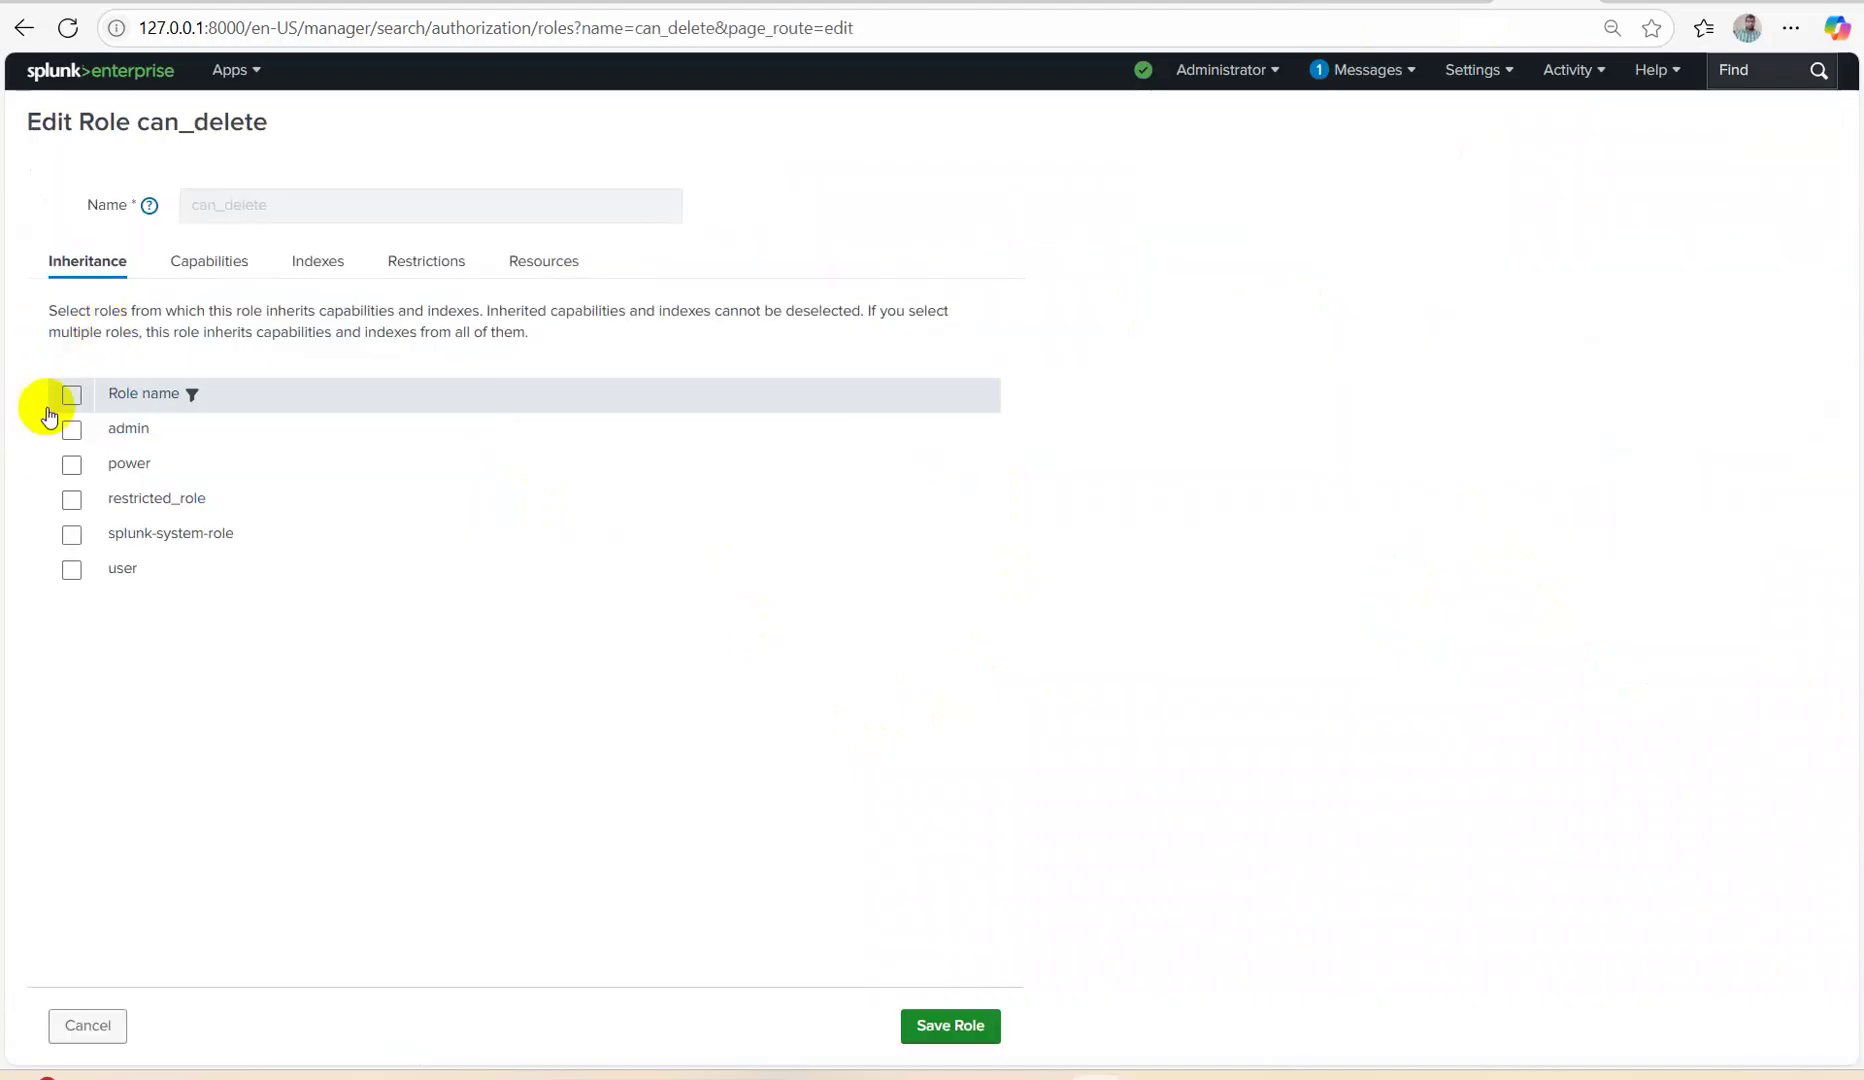
pyautogui.click(71, 429)
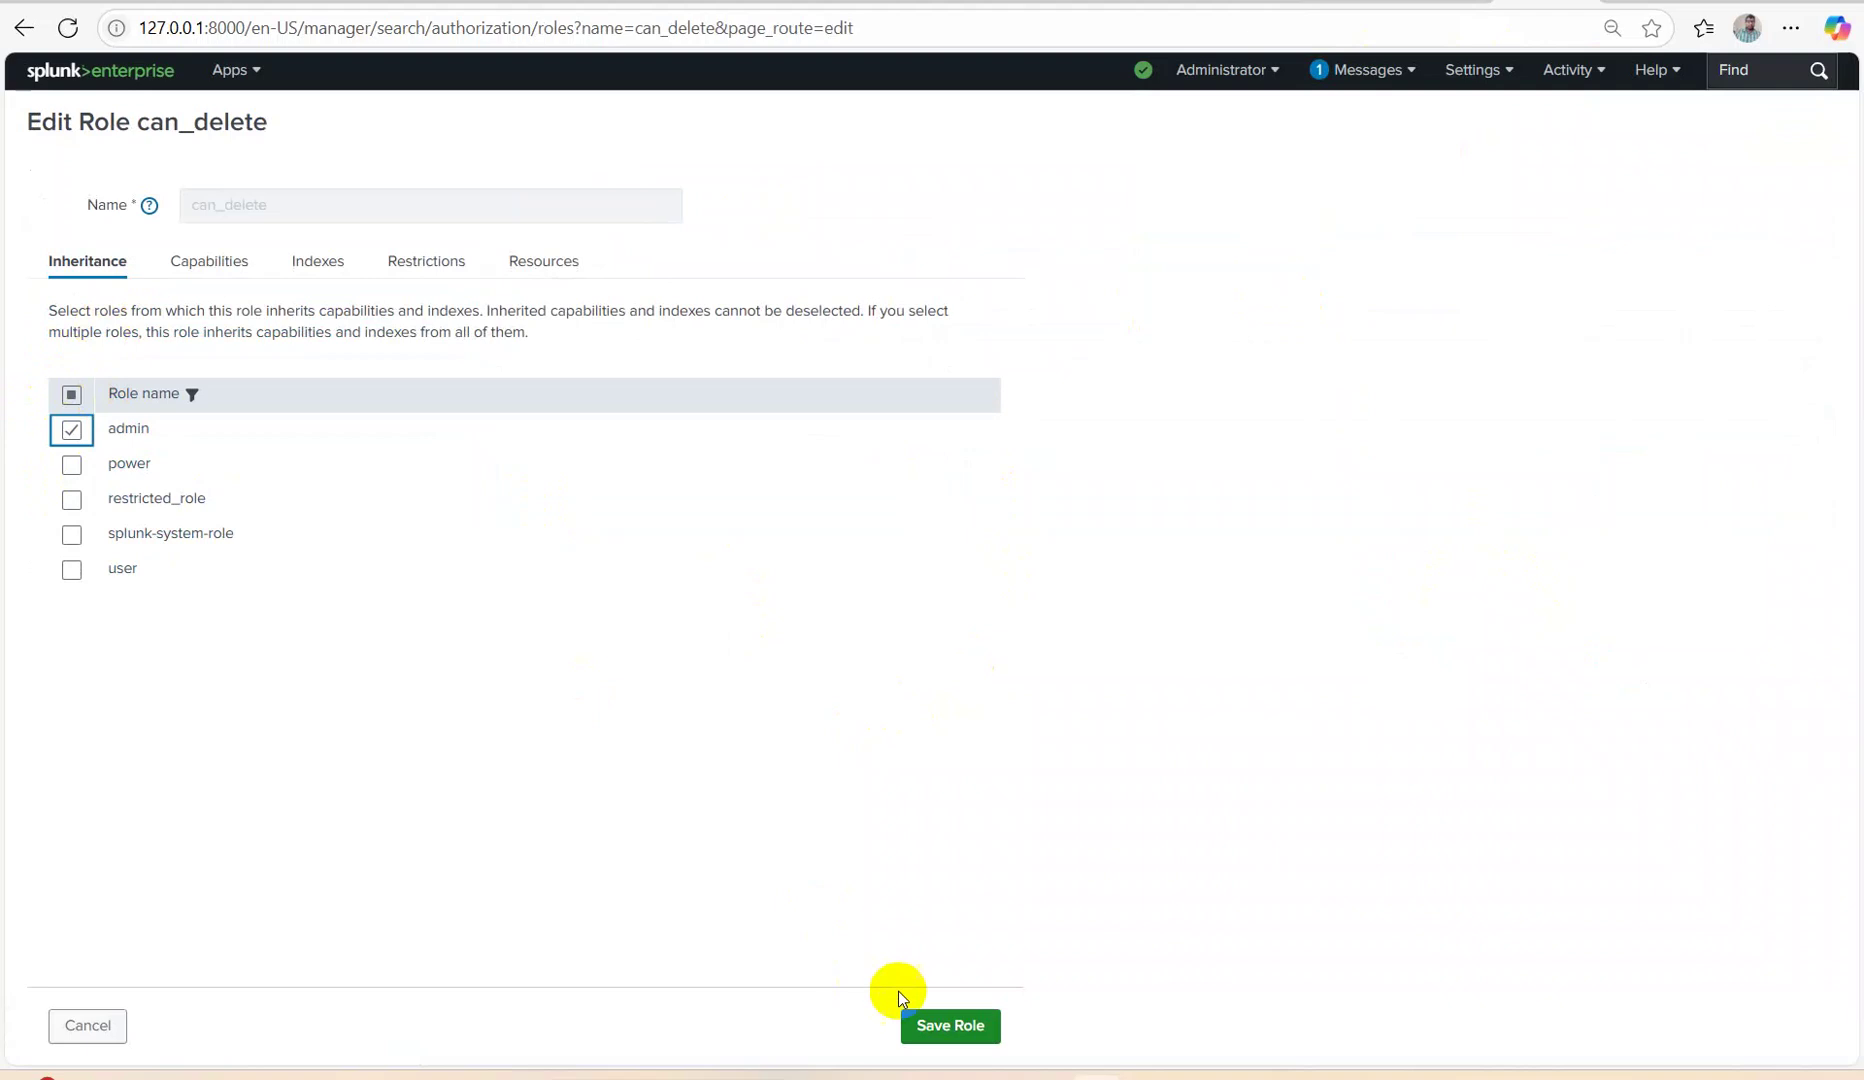
pyautogui.click(928, 1020)
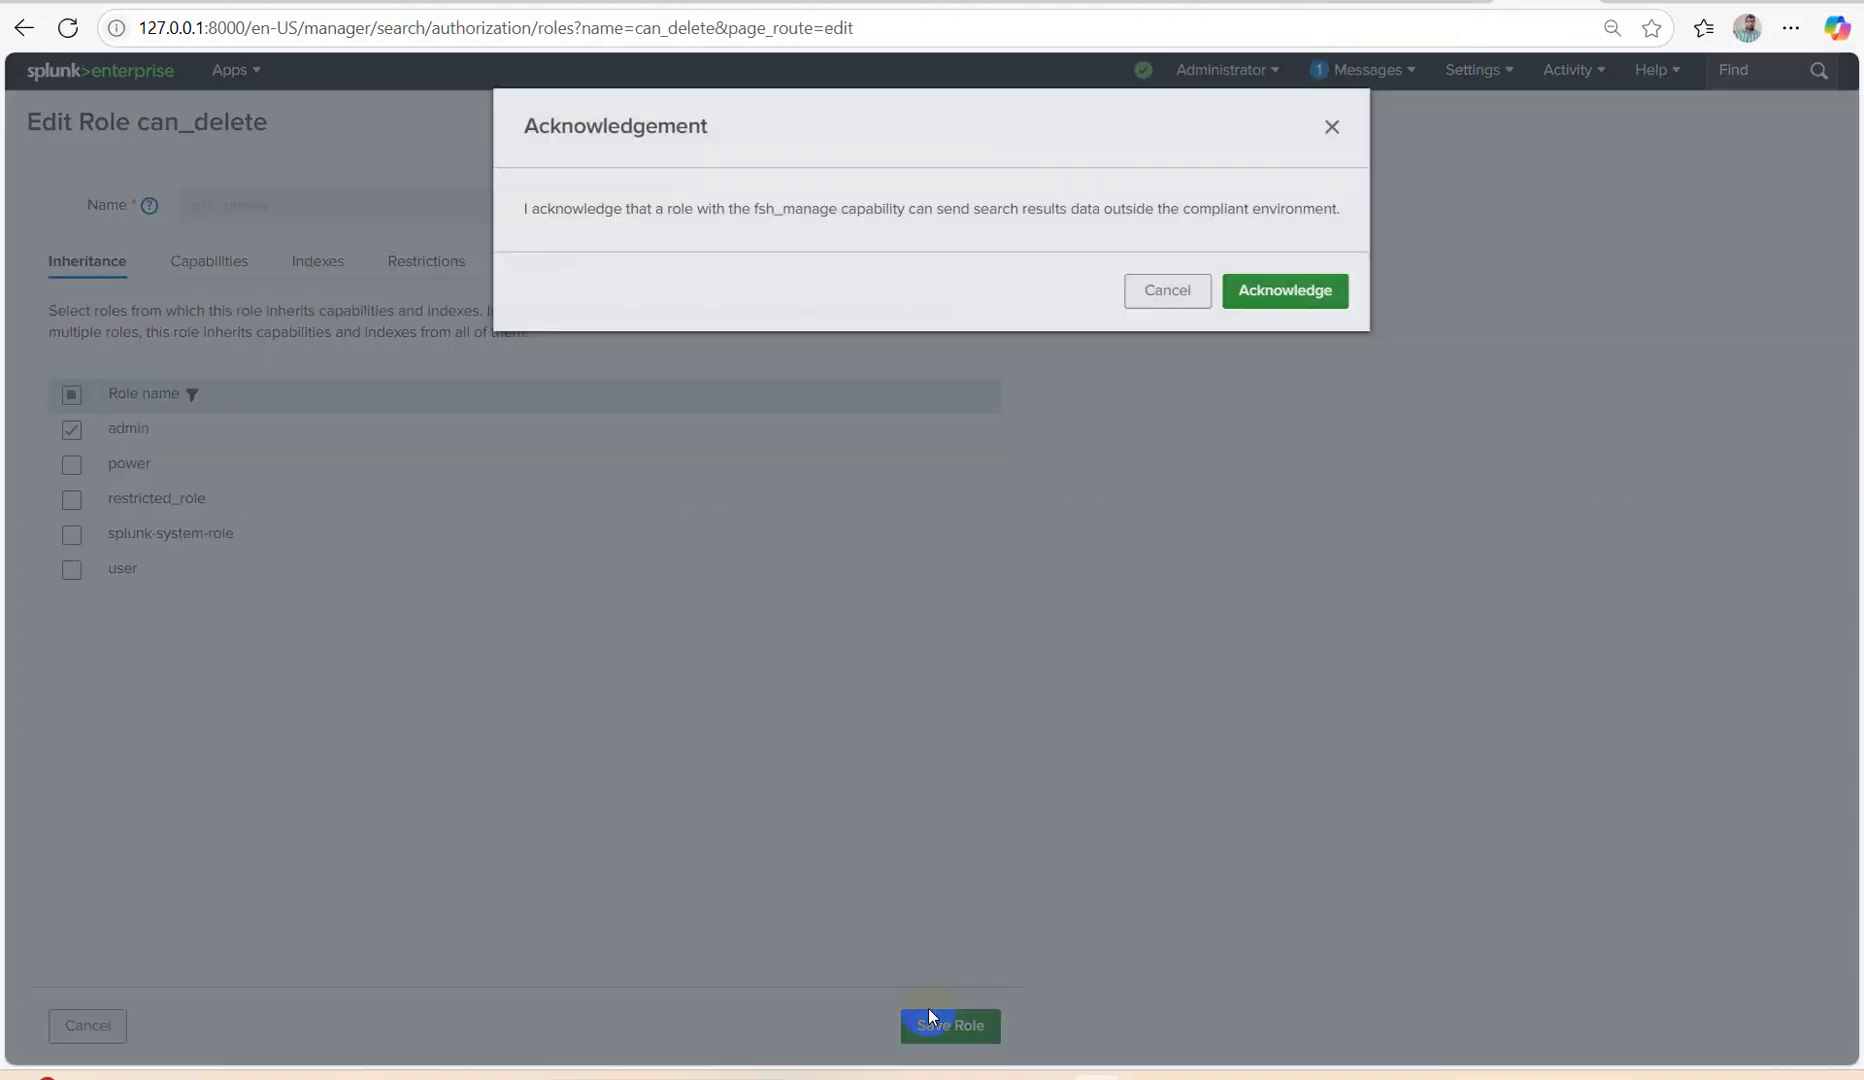
pyautogui.click(1300, 298)
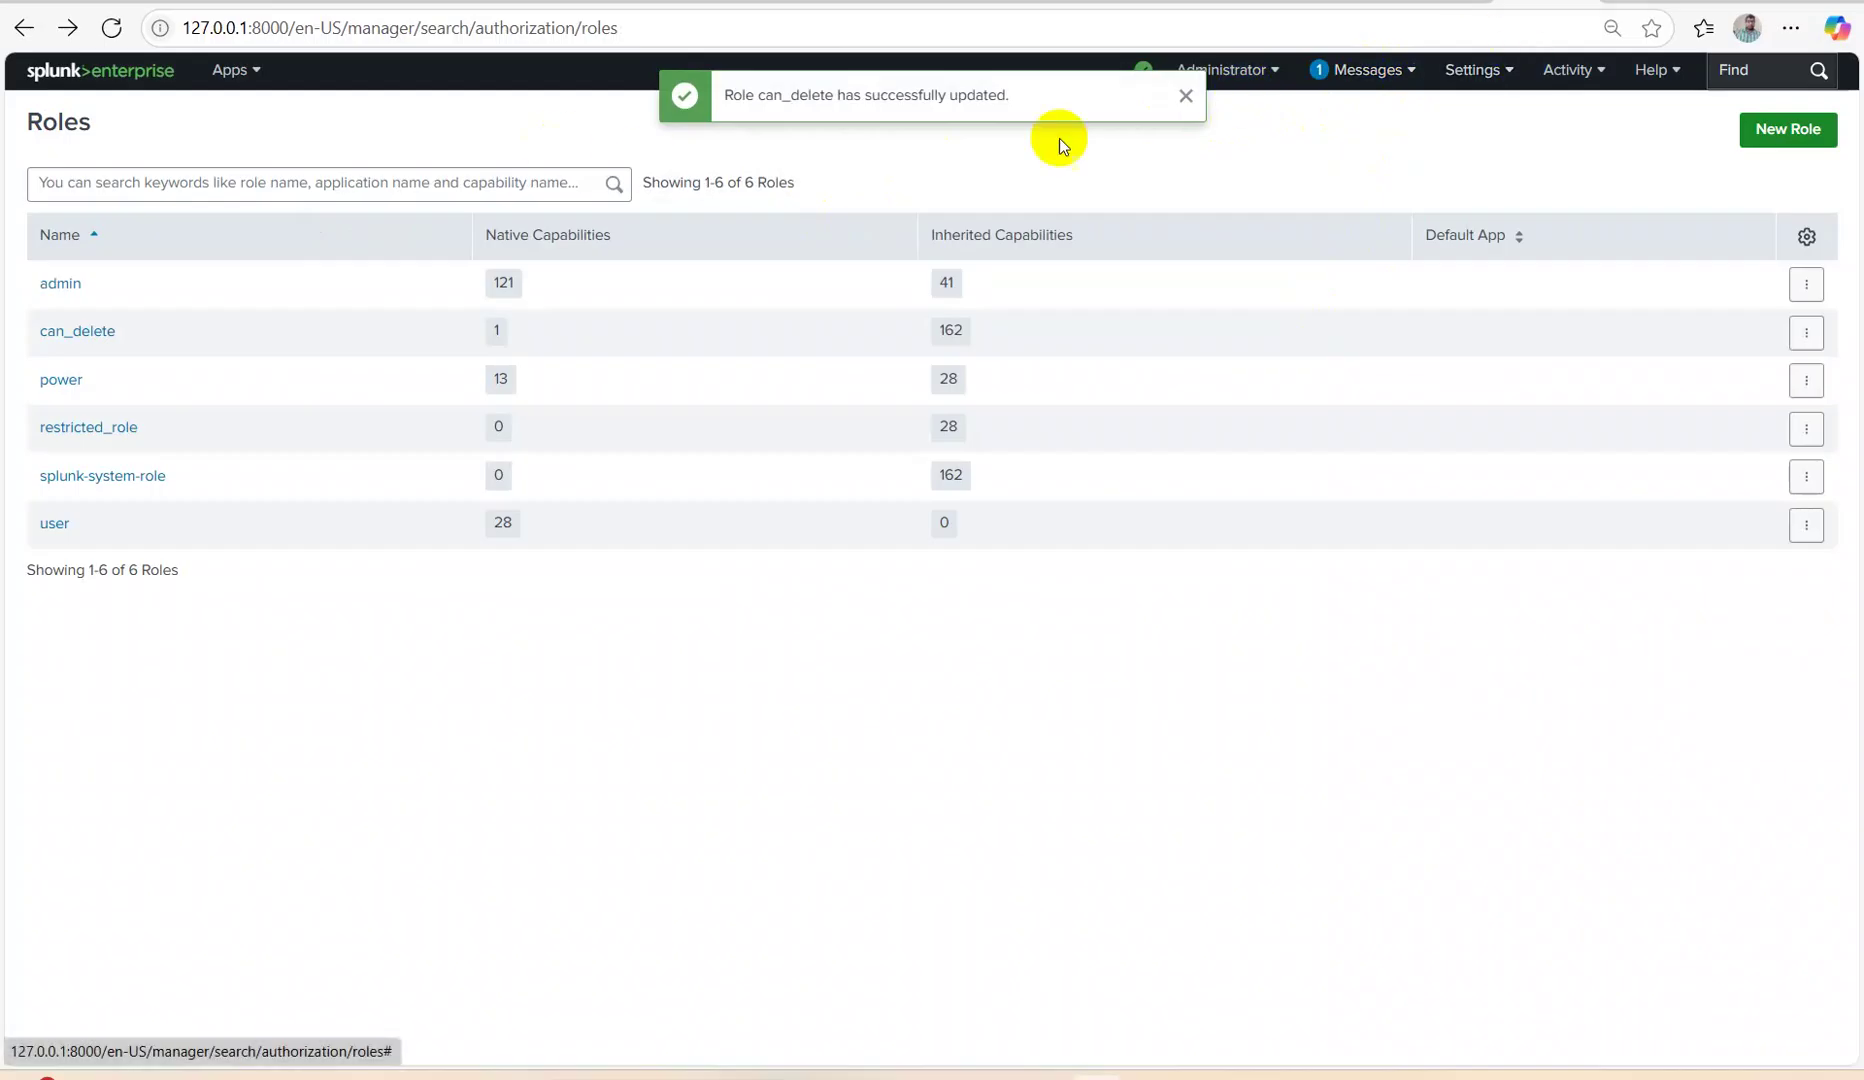
pyautogui.click(63, 75)
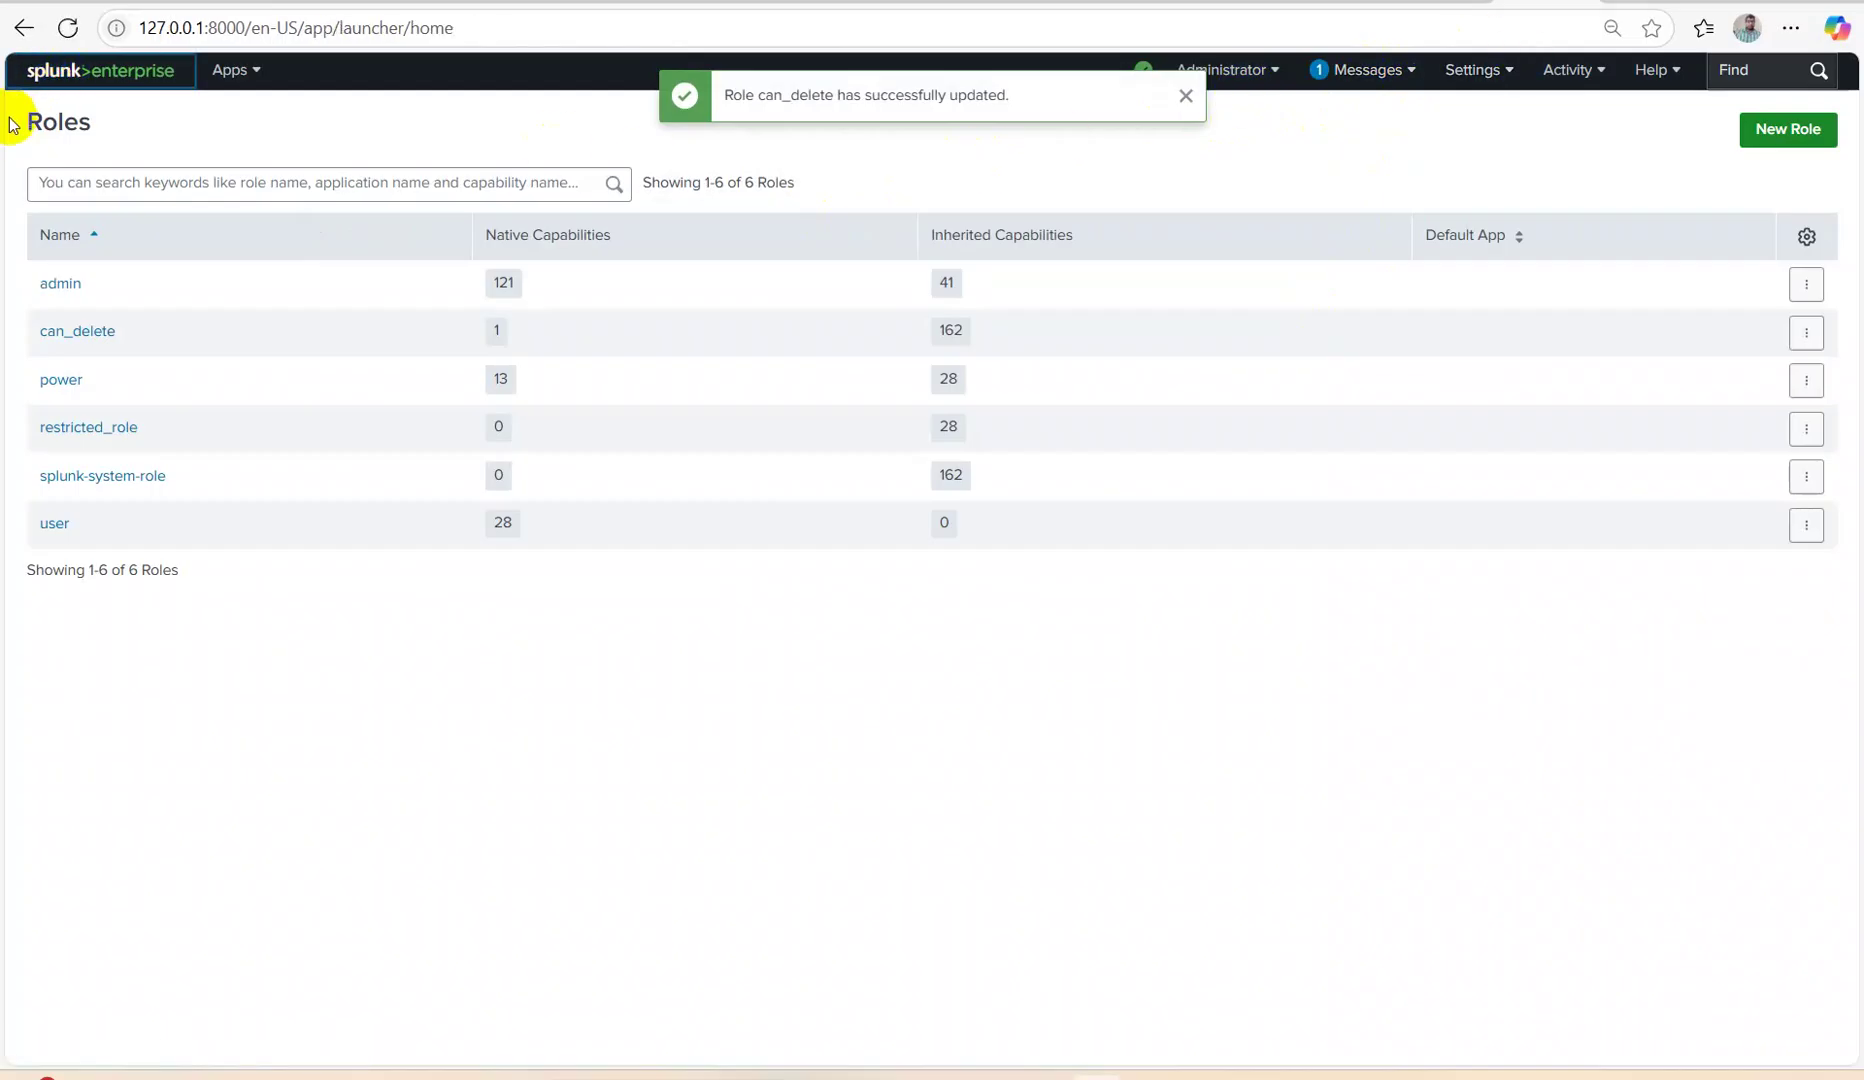
# In Search & Reporting, search index="main" with the time range set to All time.
pyautogui.click(72, 278)
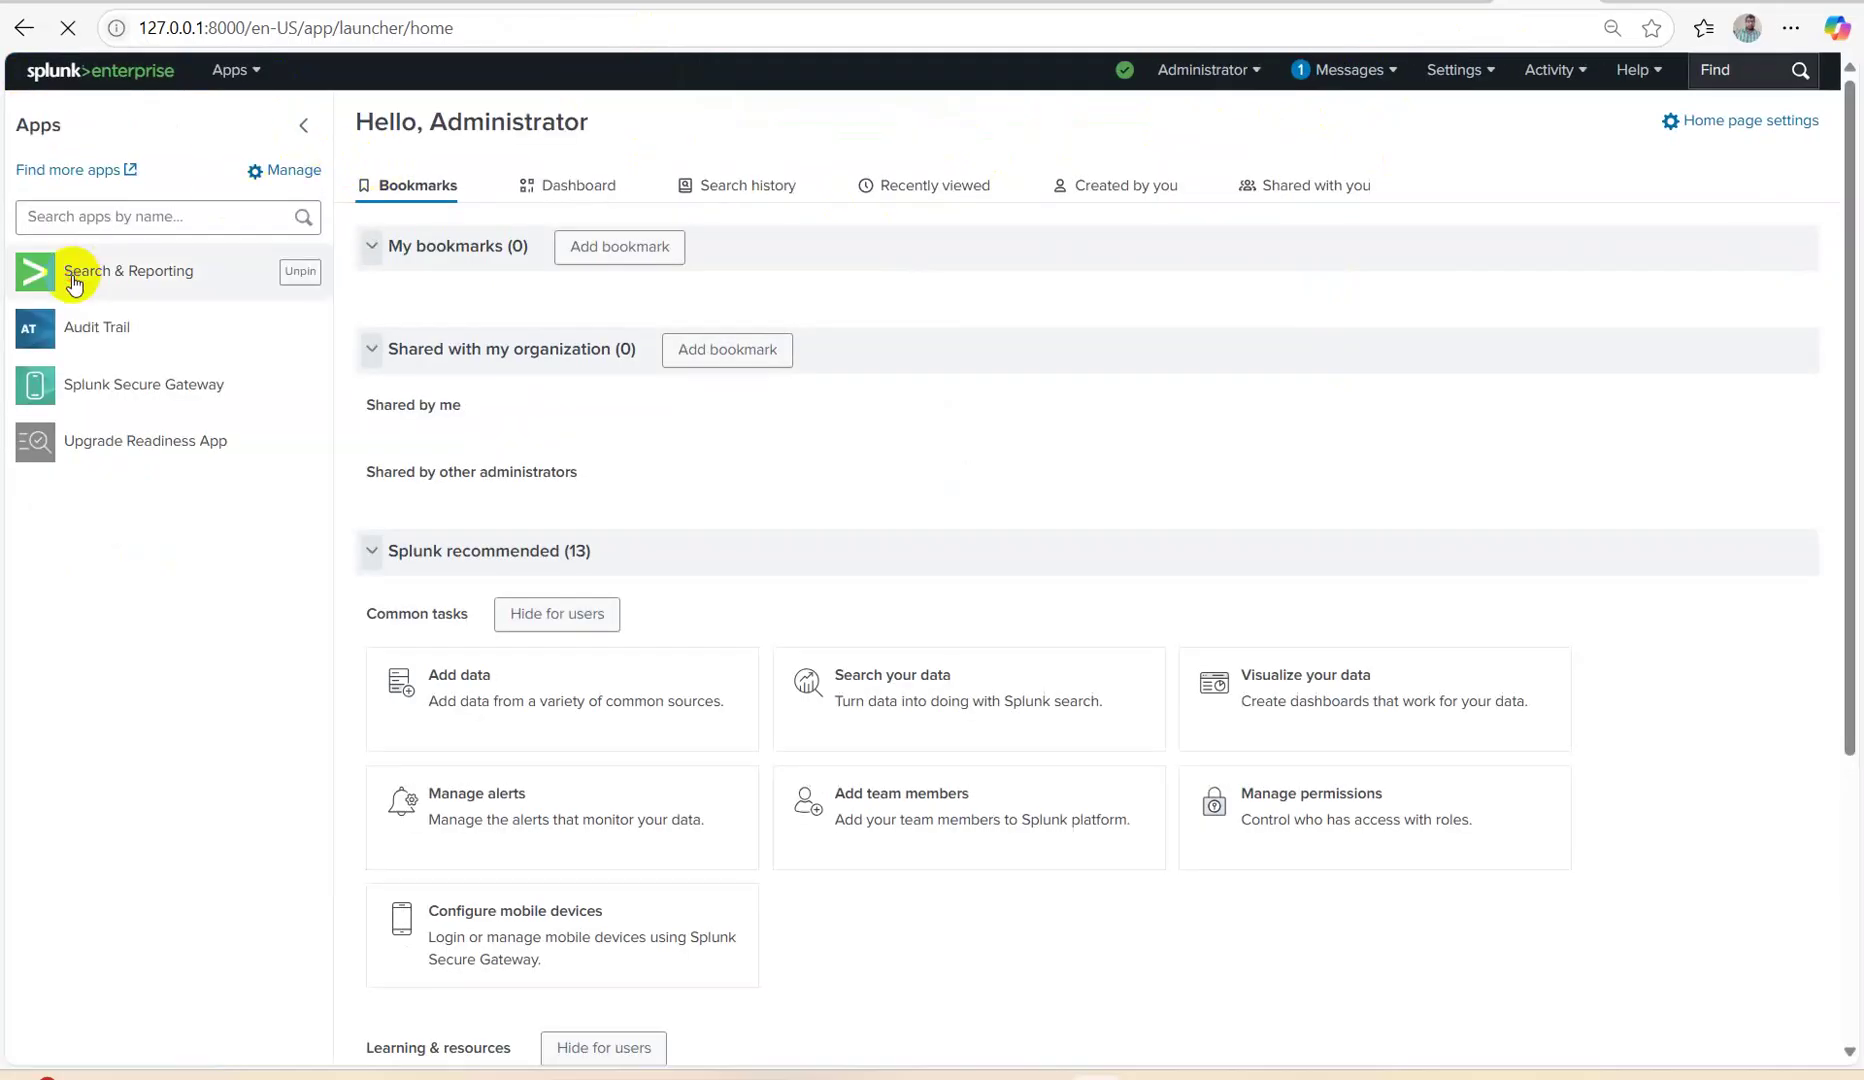
pyautogui.click(224, 240)
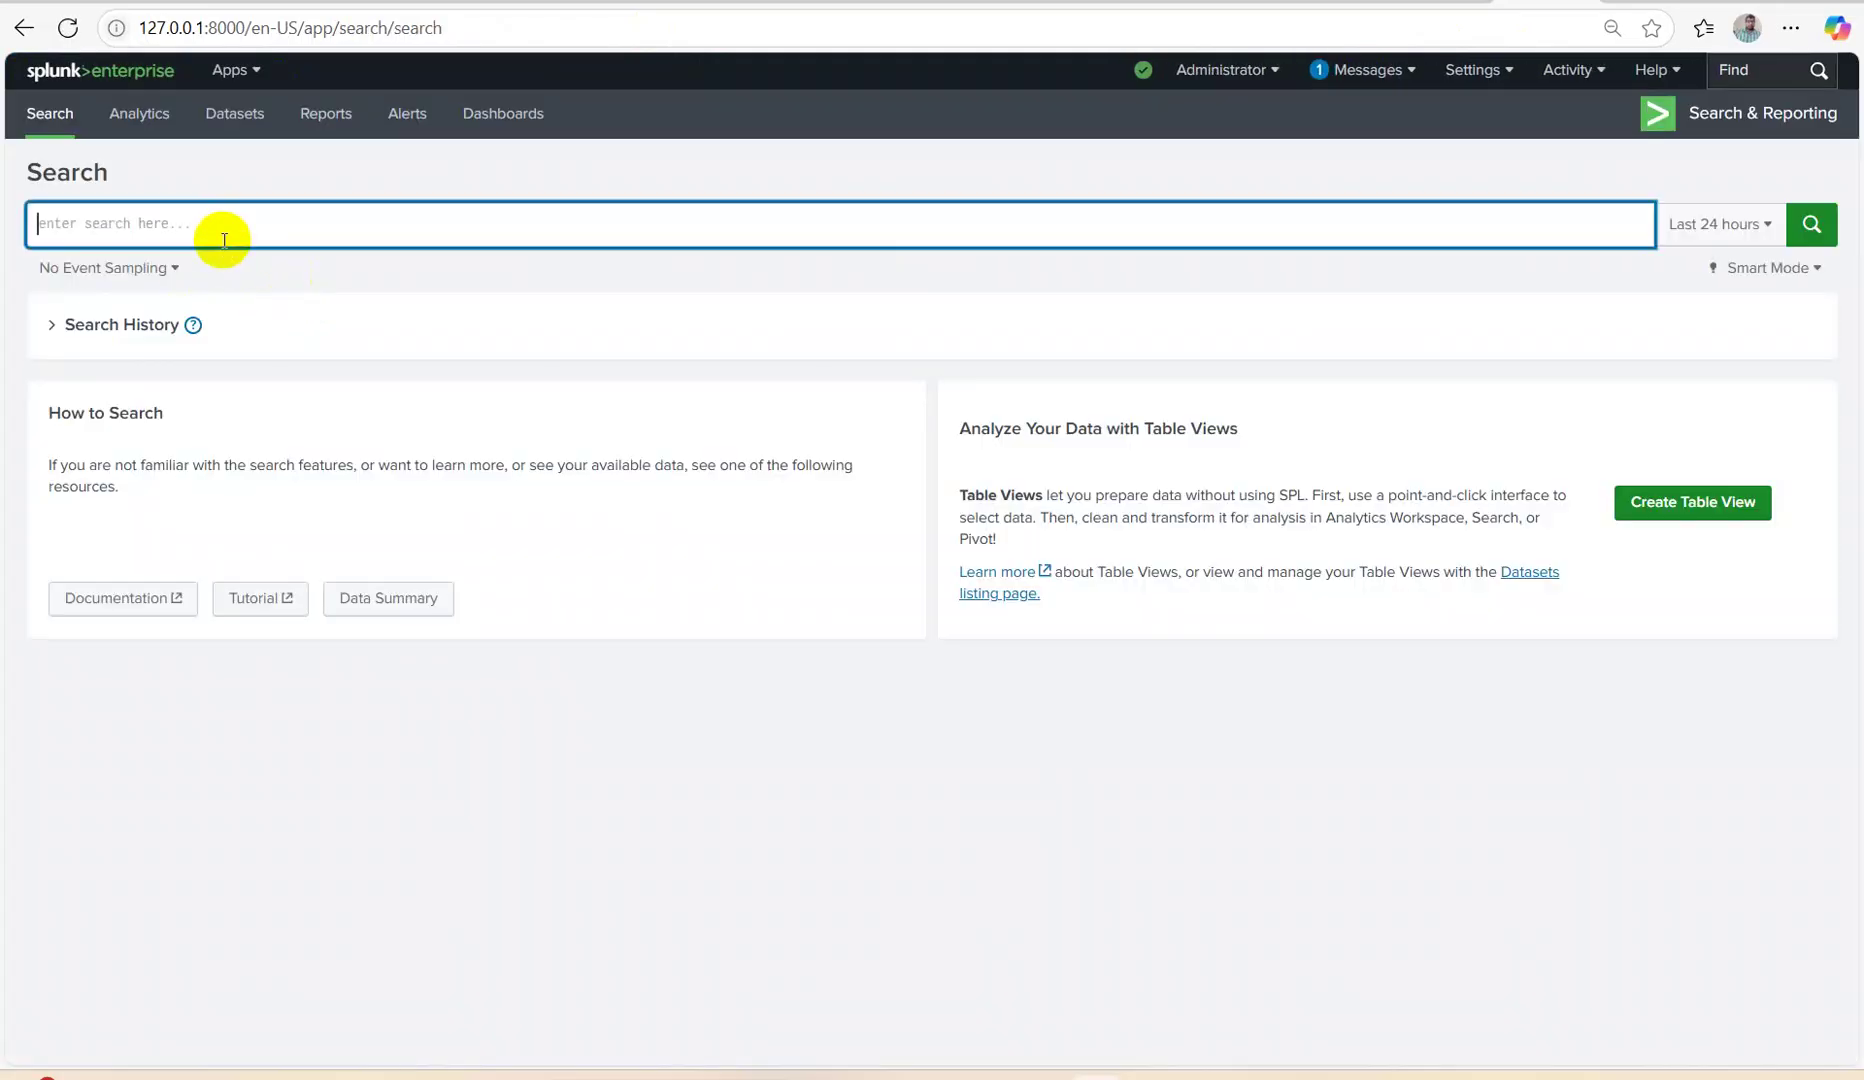
pyautogui.write('index="main":')
pyautogui.press('BackSpace')
pyautogui.press('Return')
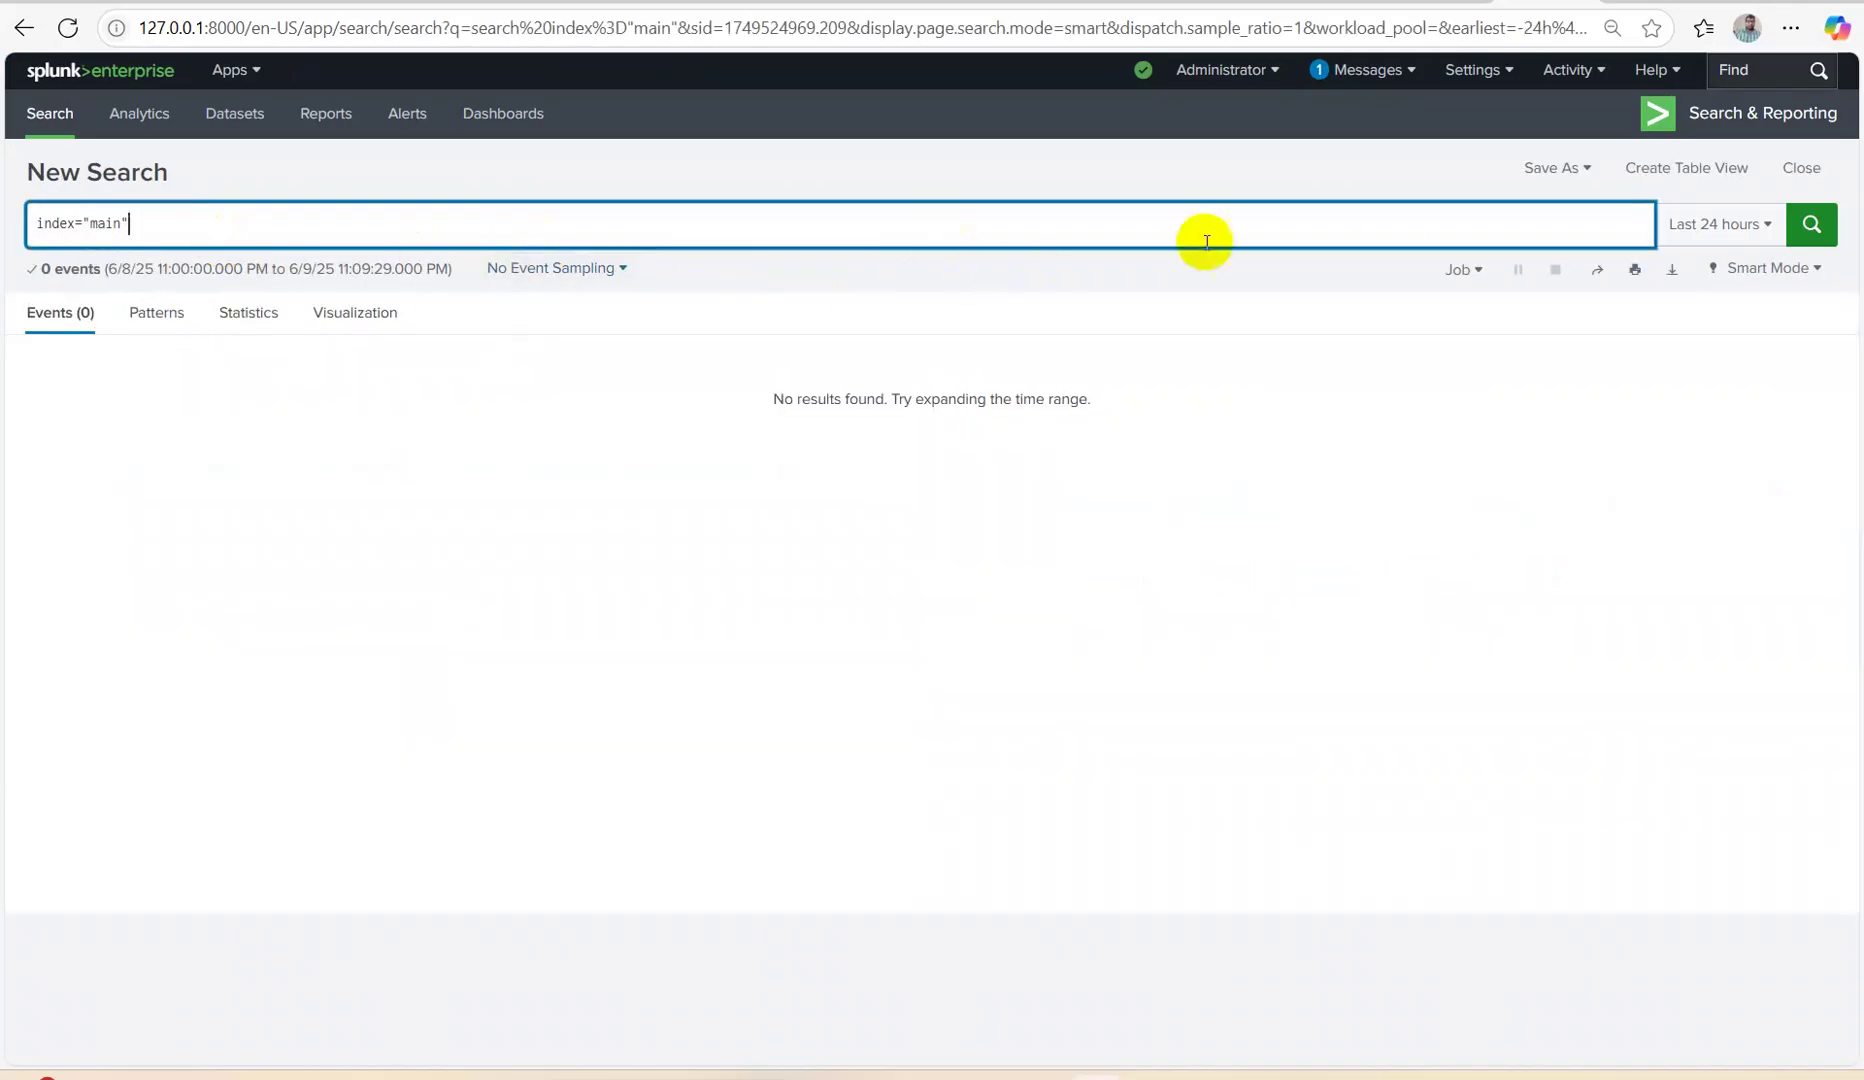
pyautogui.click(1697, 226)
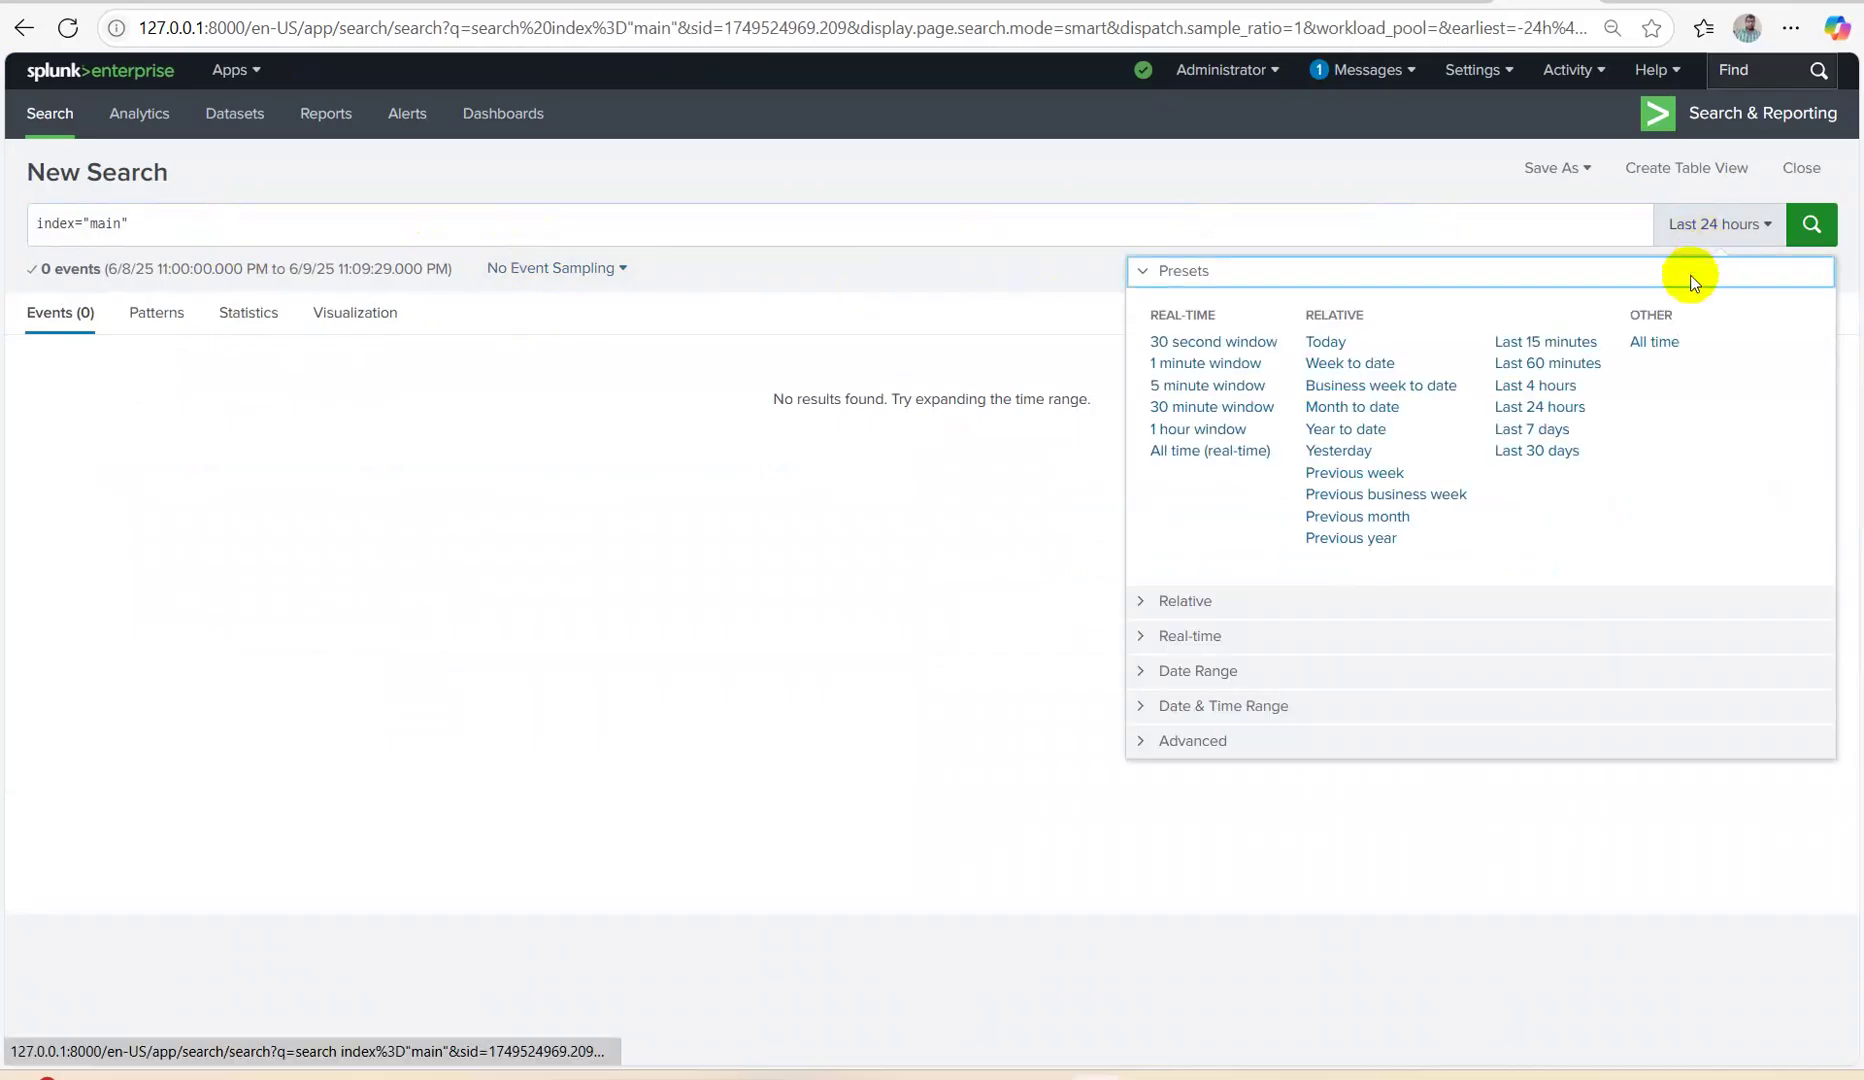
pyautogui.click(1652, 343)
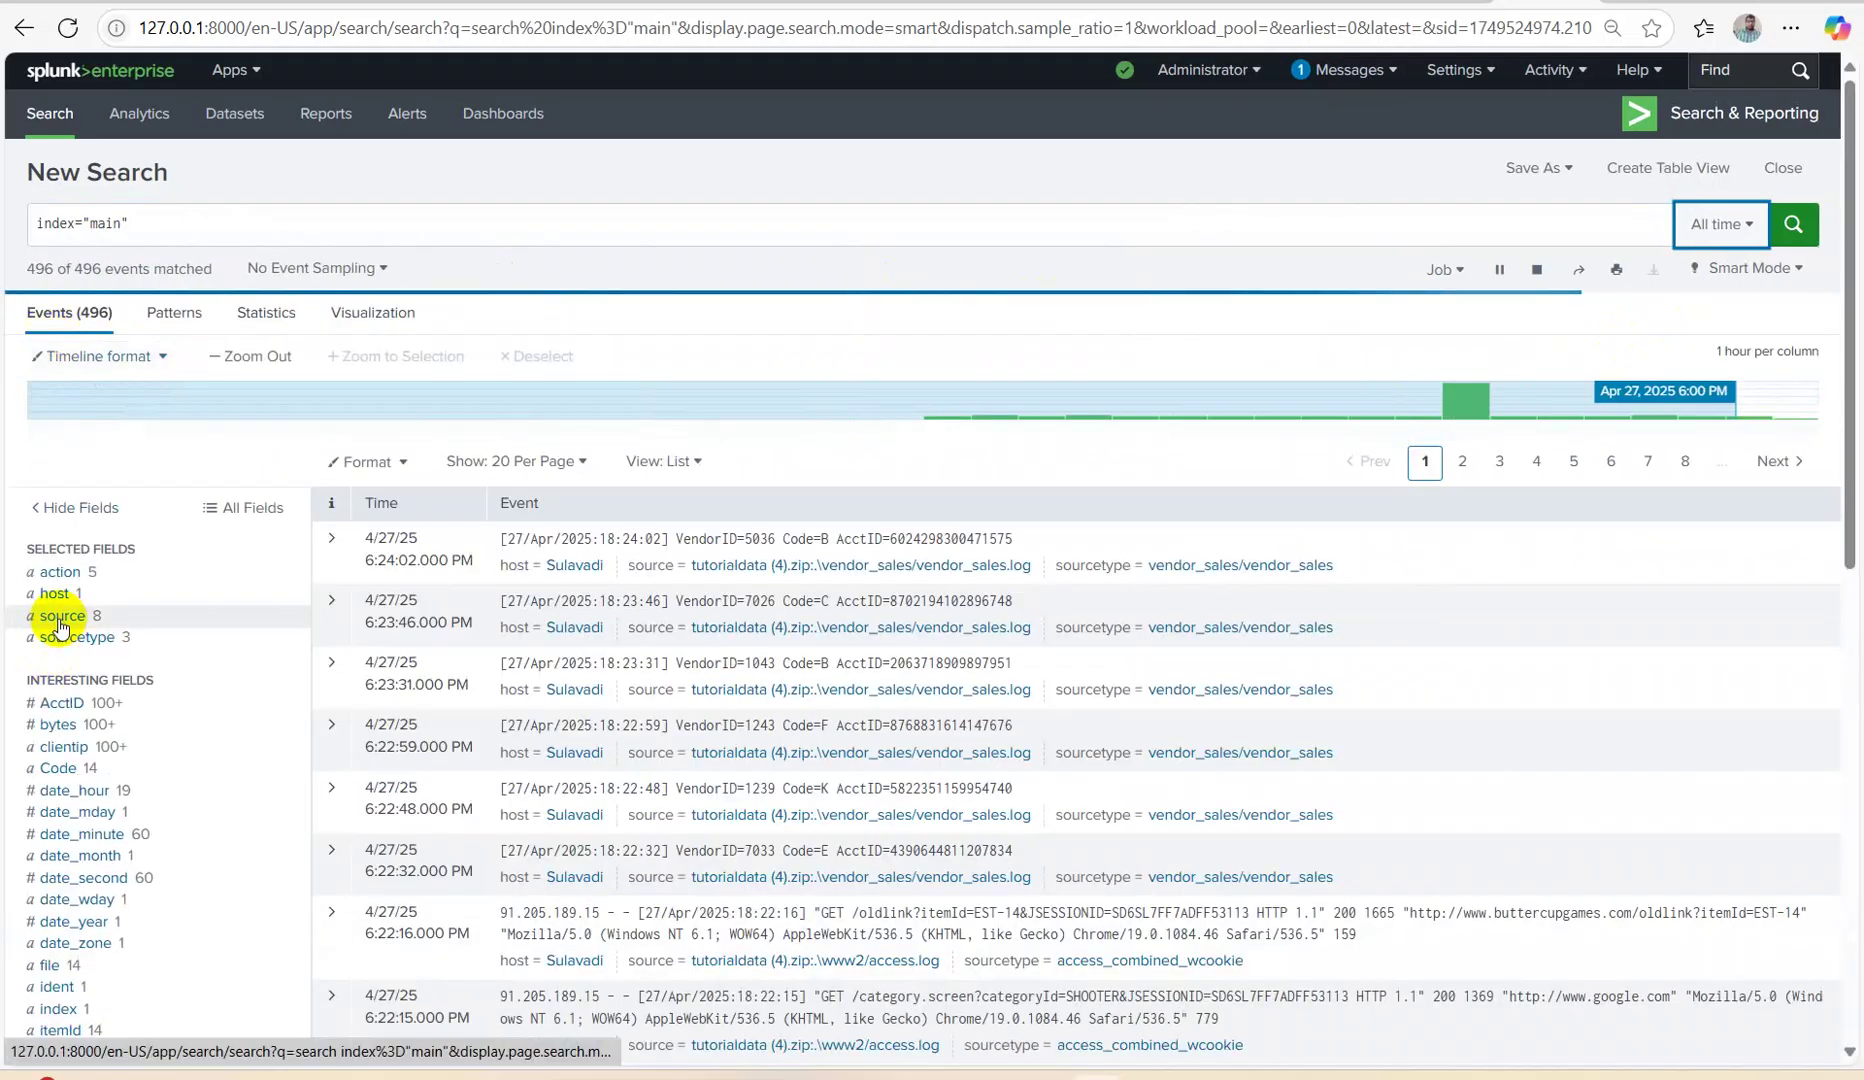
# Filter to vendor_sales/vendor_sales and run it with |delete appended, which still fails.
pyautogui.click(55, 637)
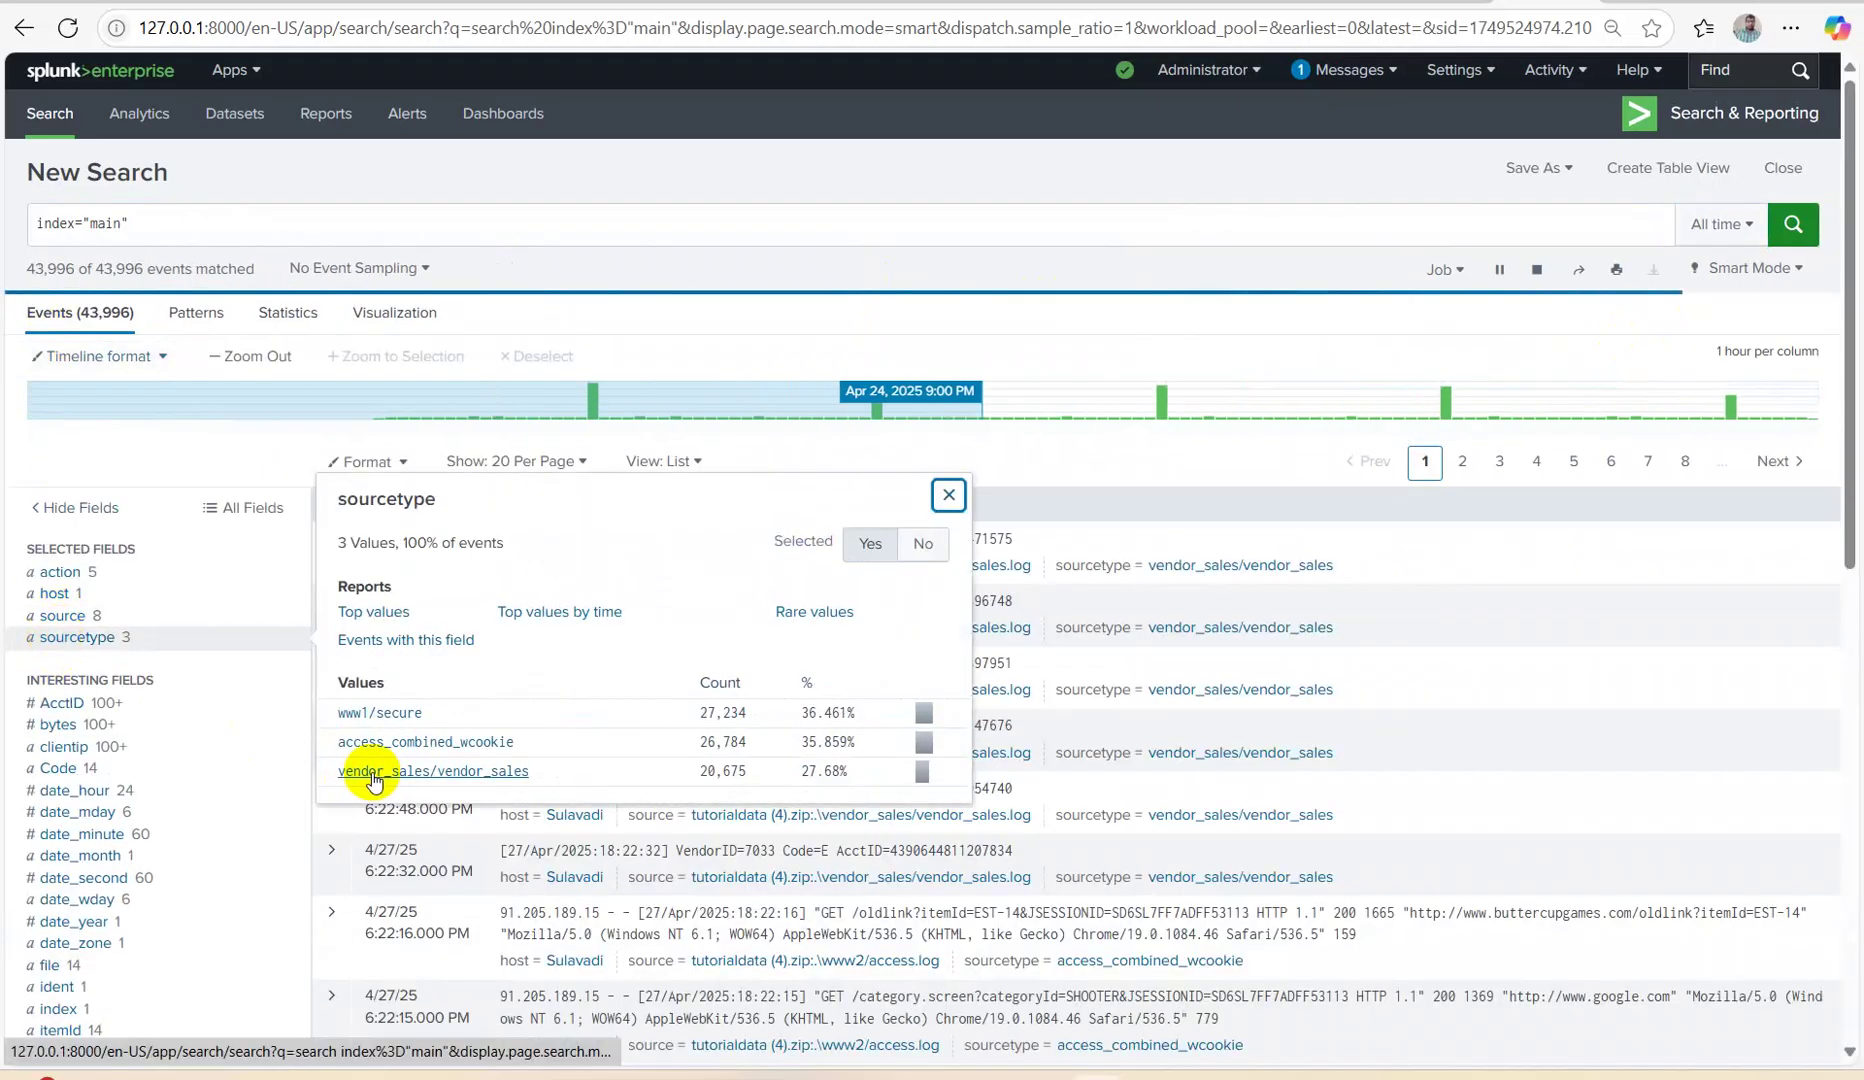
pyautogui.click(376, 774)
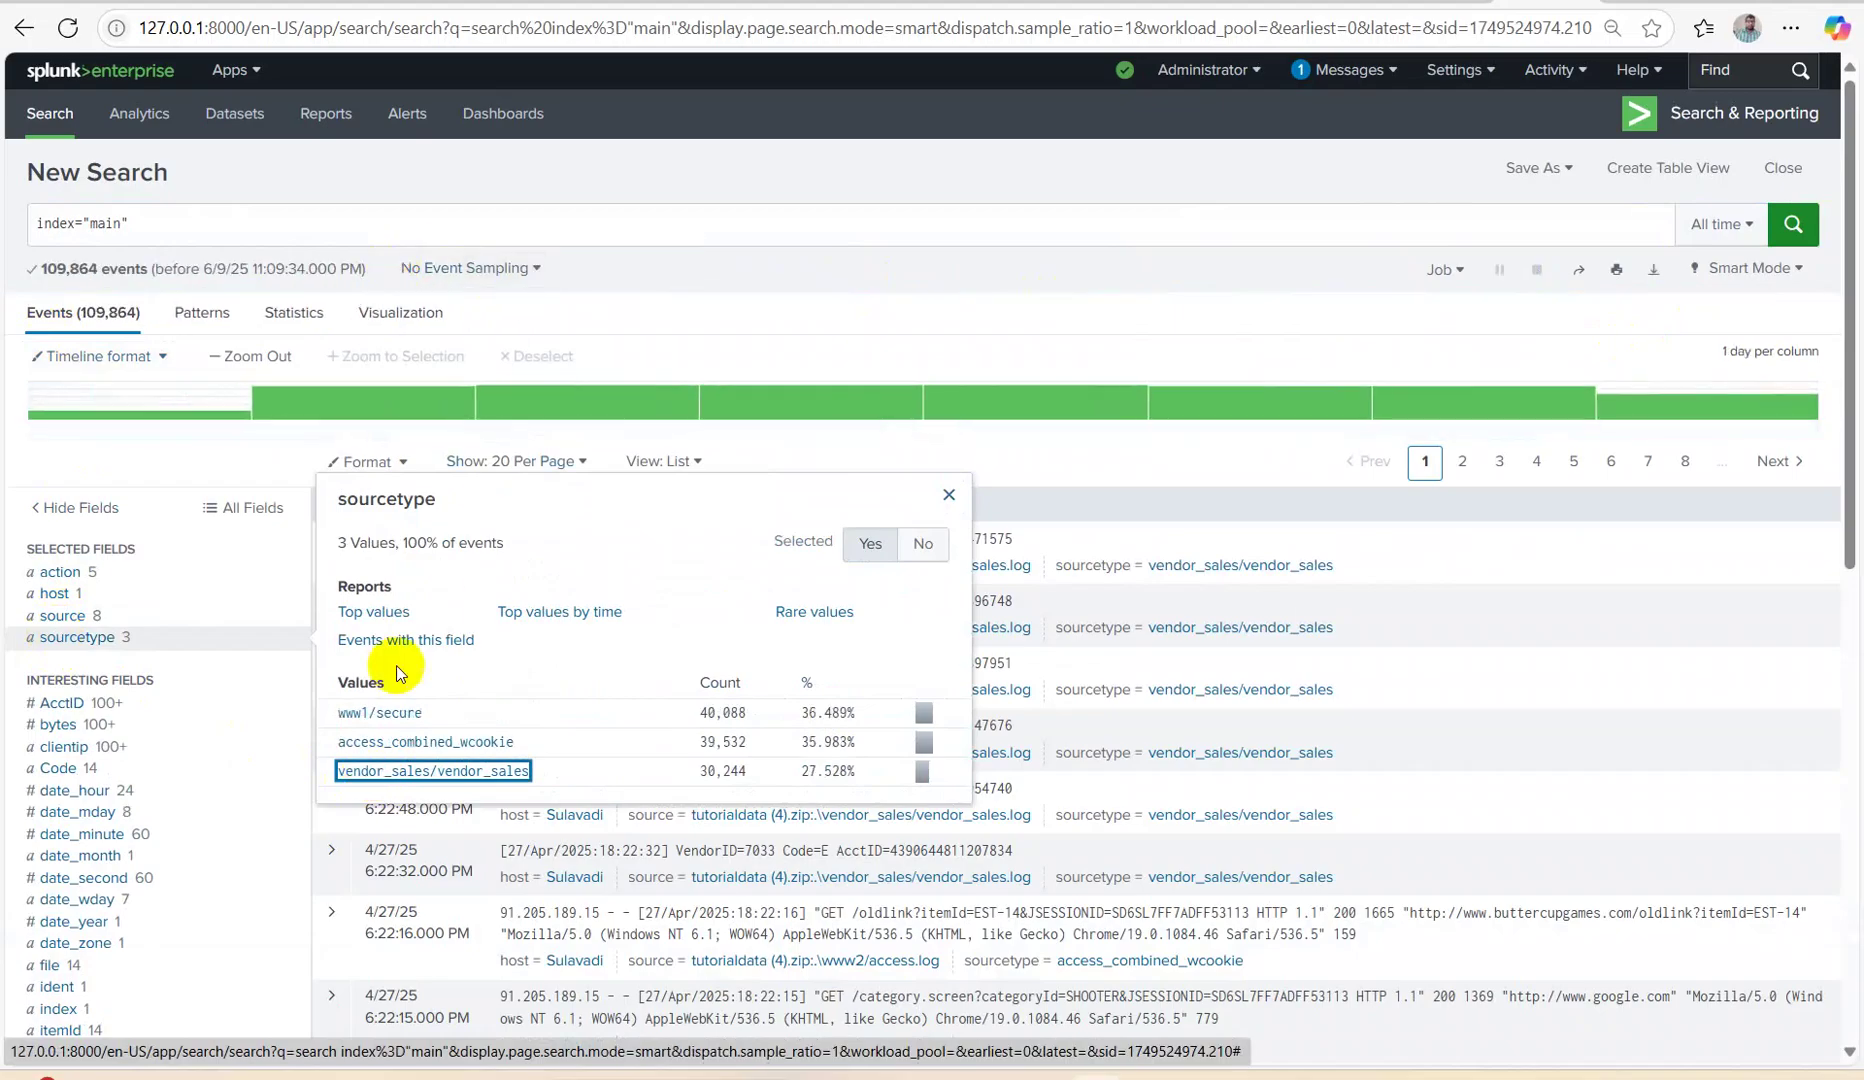
pyautogui.click(415, 772)
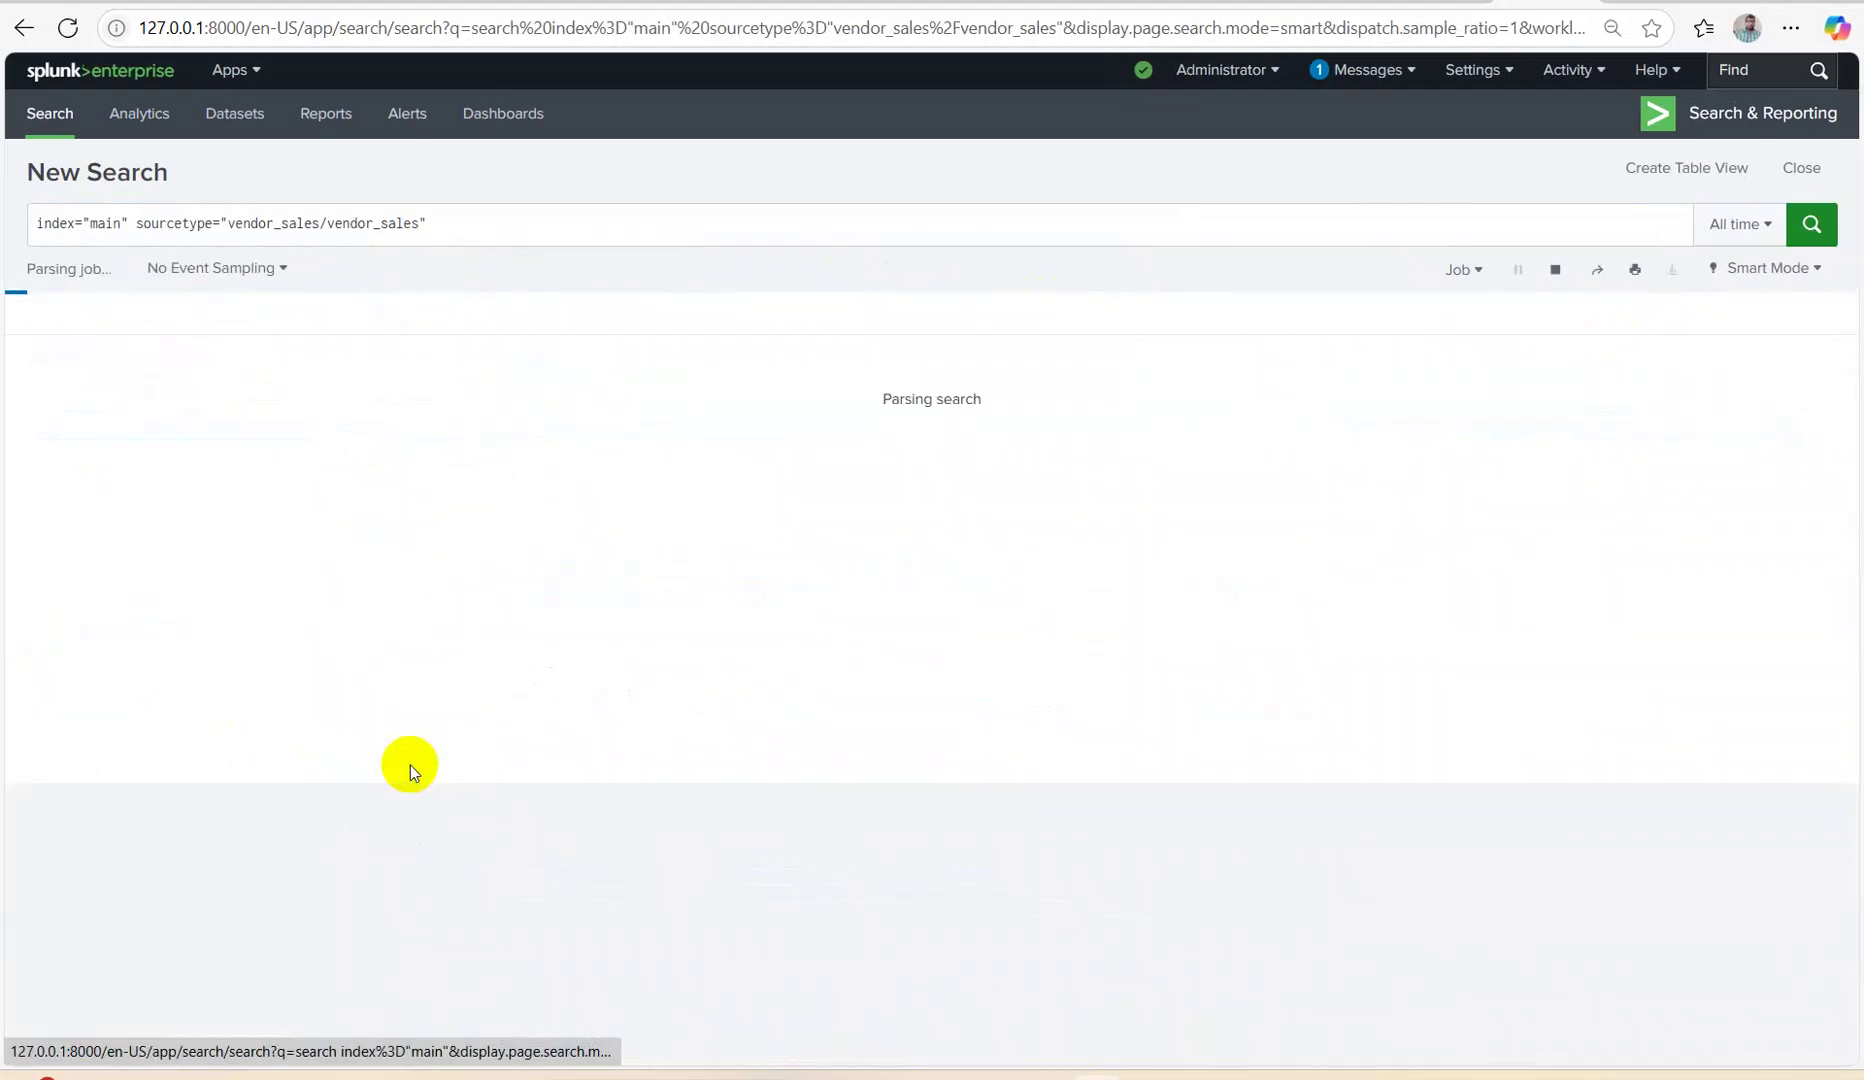
pyautogui.click(500, 225)
pyautogui.hotkey('shift', 'Return')
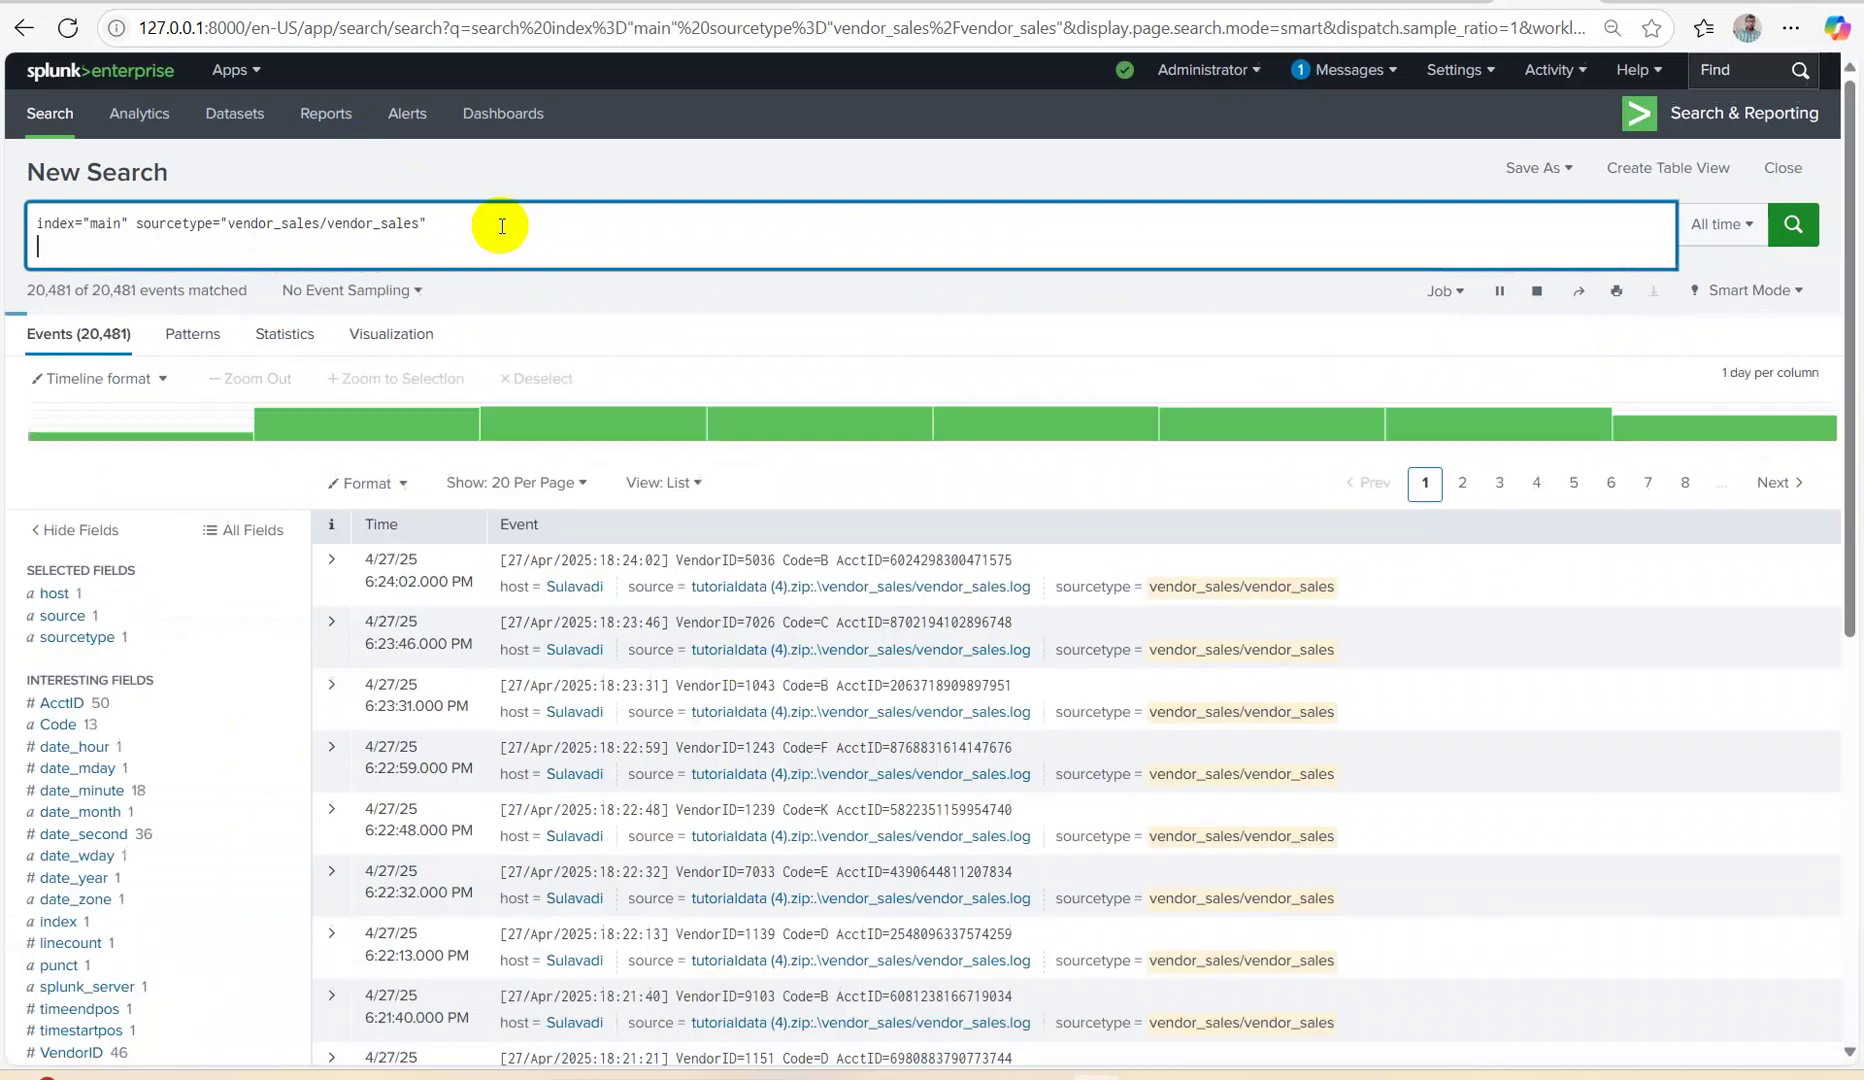
pyautogui.write('\\delet')
pyautogui.press('Return')
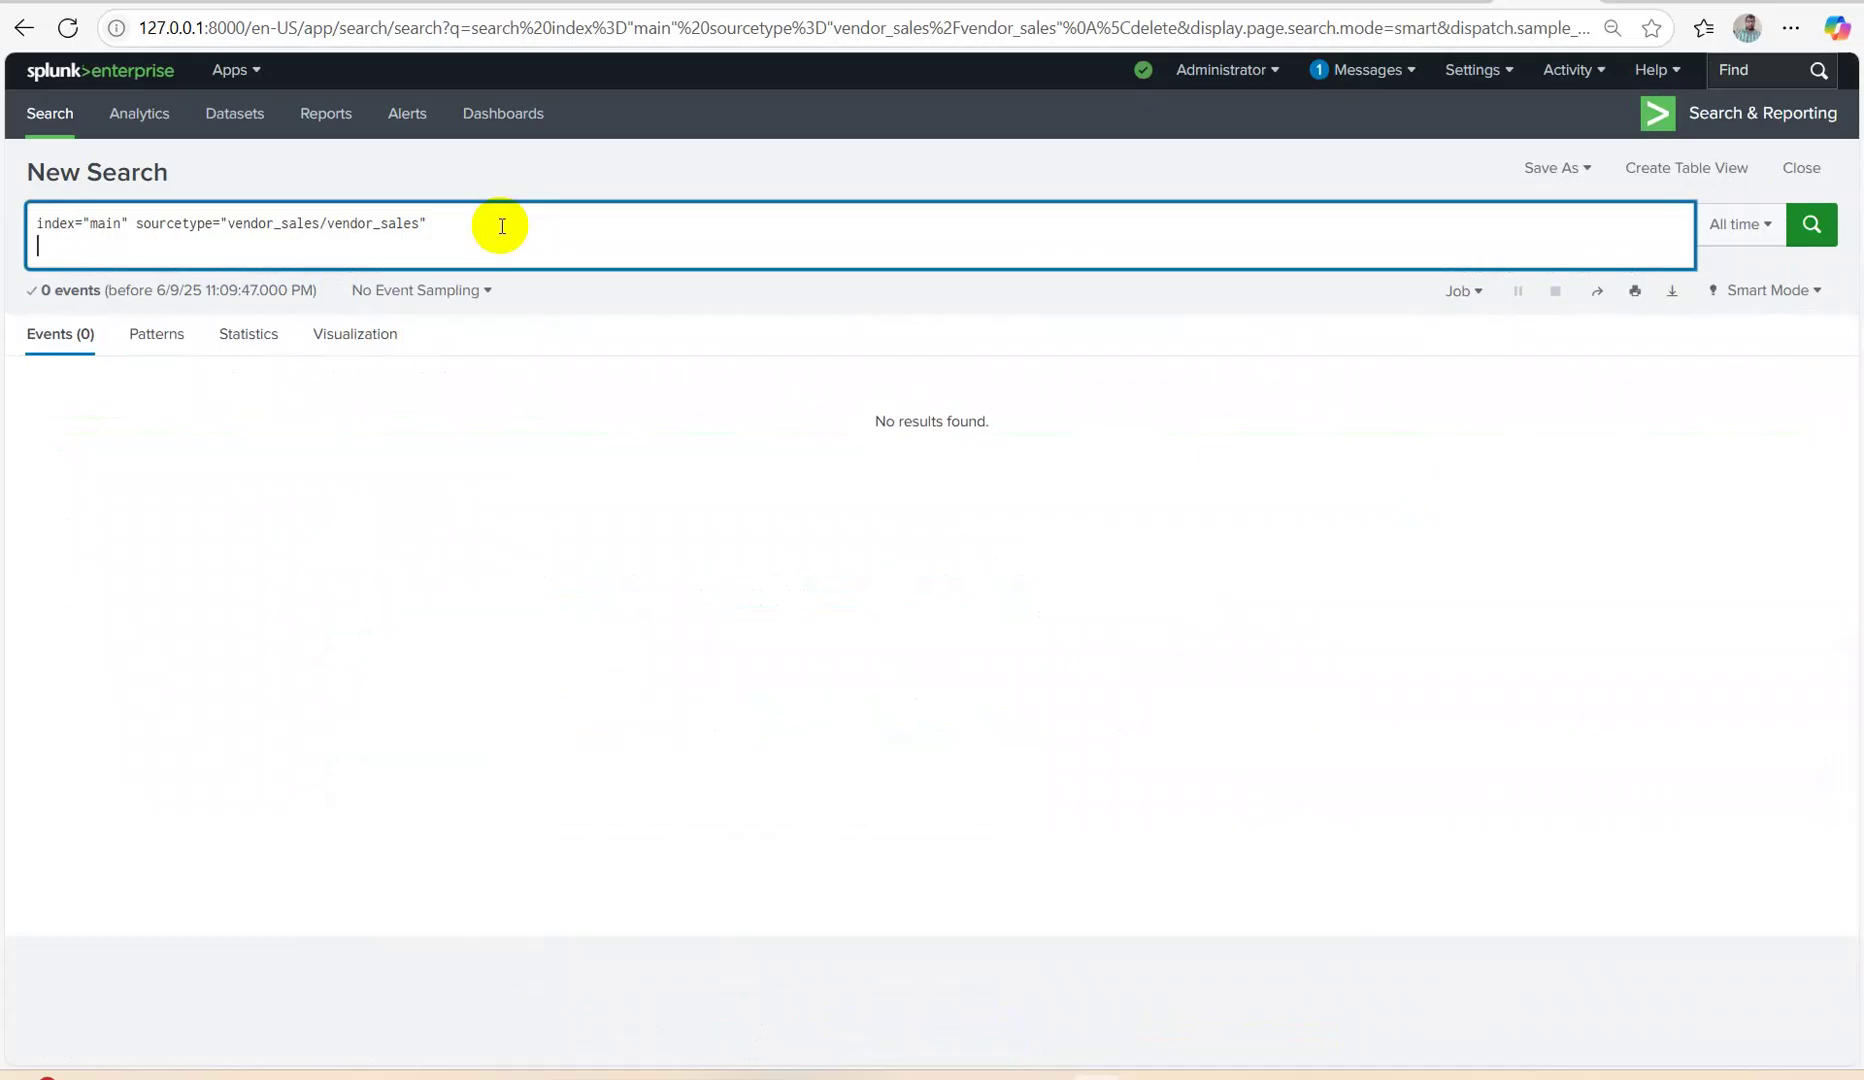
pyautogui.write('|delete')
pyautogui.press('Return')
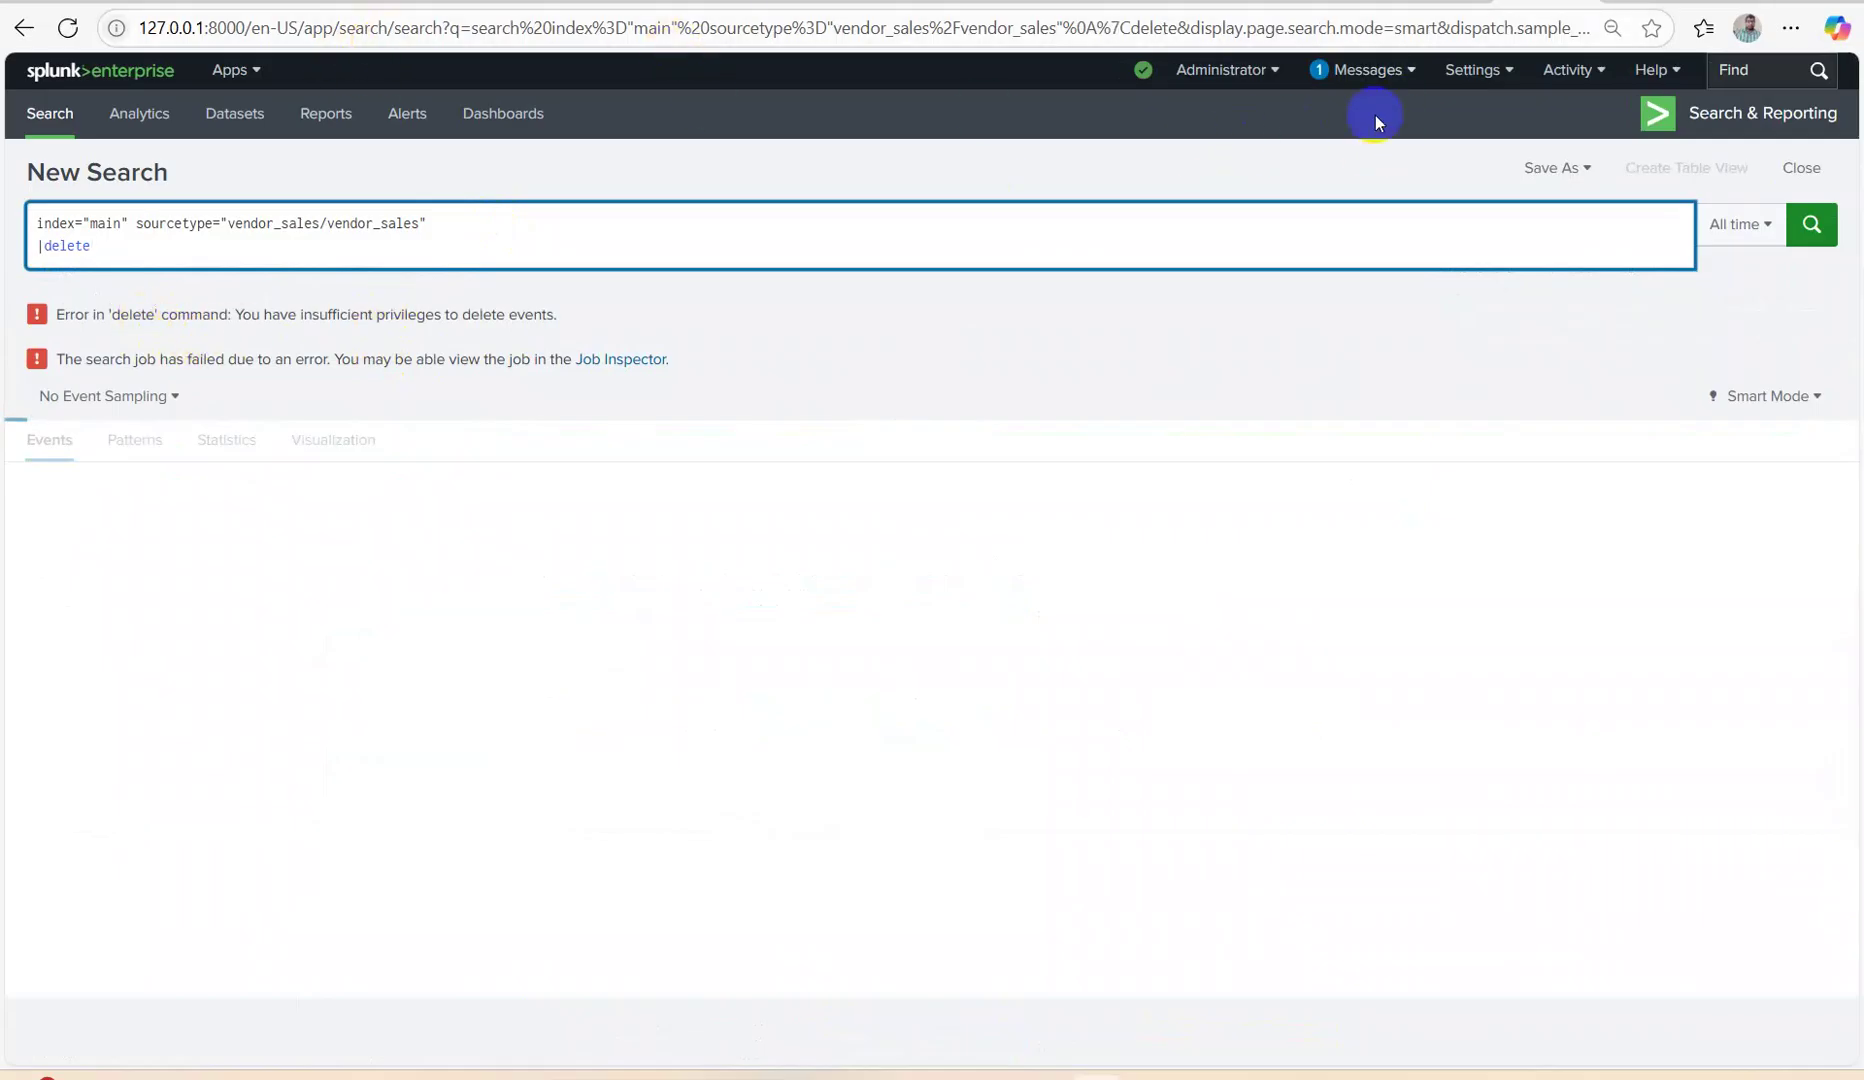
# Restart Splunk from Settings > Server controls, then reopen Search & Reporting from home.
pyautogui.click(1476, 69)
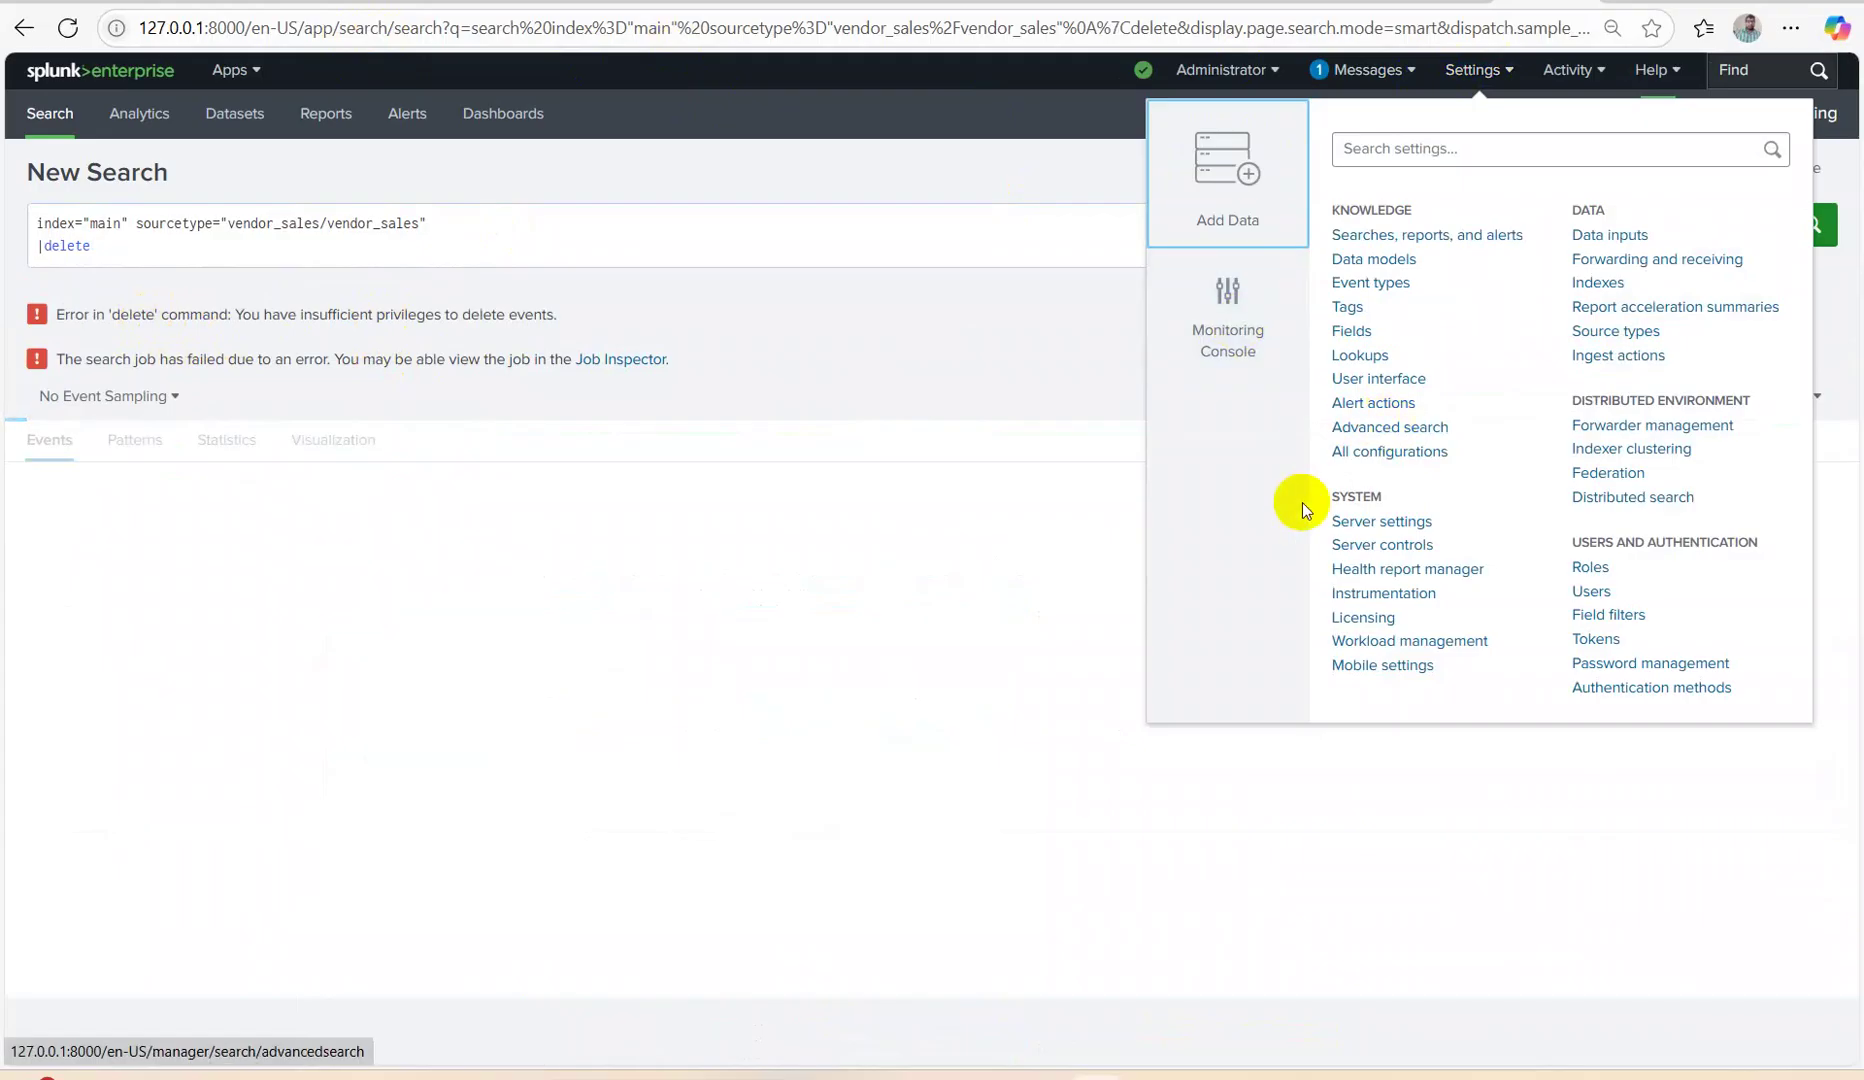
pyautogui.click(1370, 540)
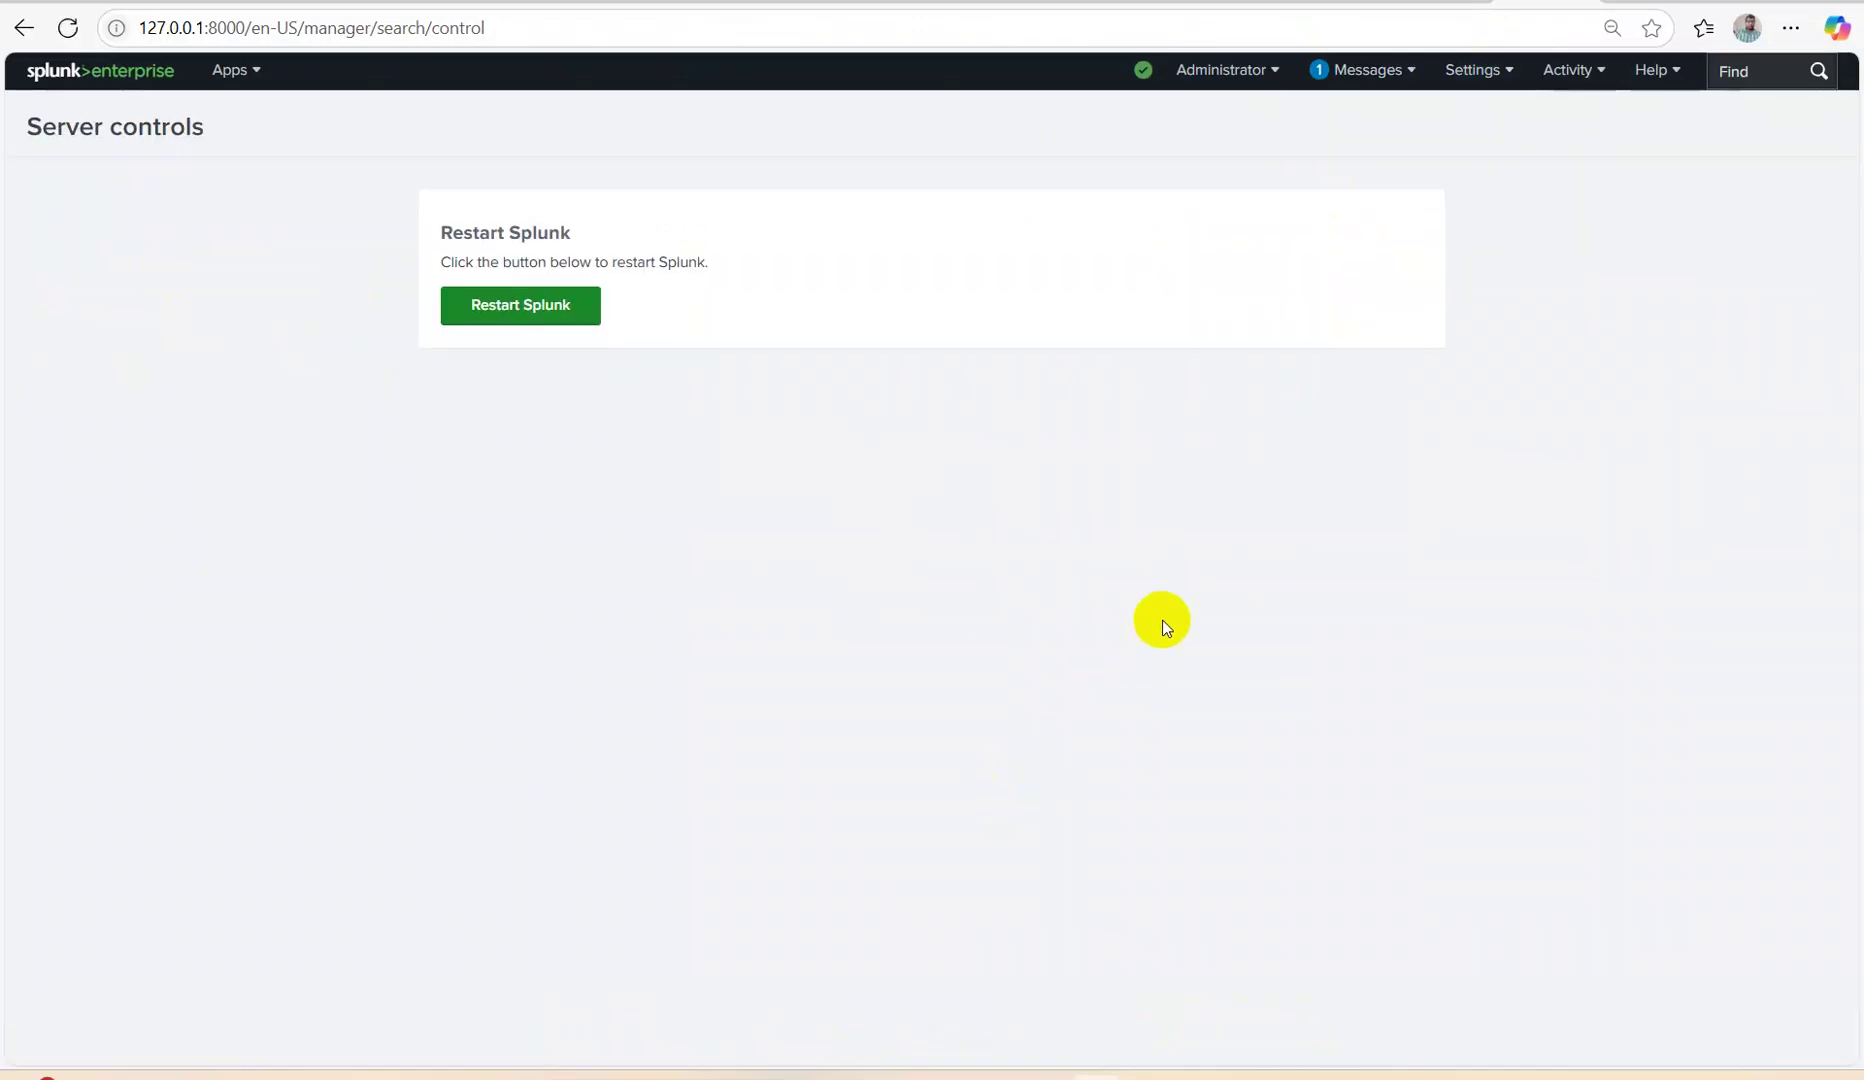
pyautogui.click(517, 322)
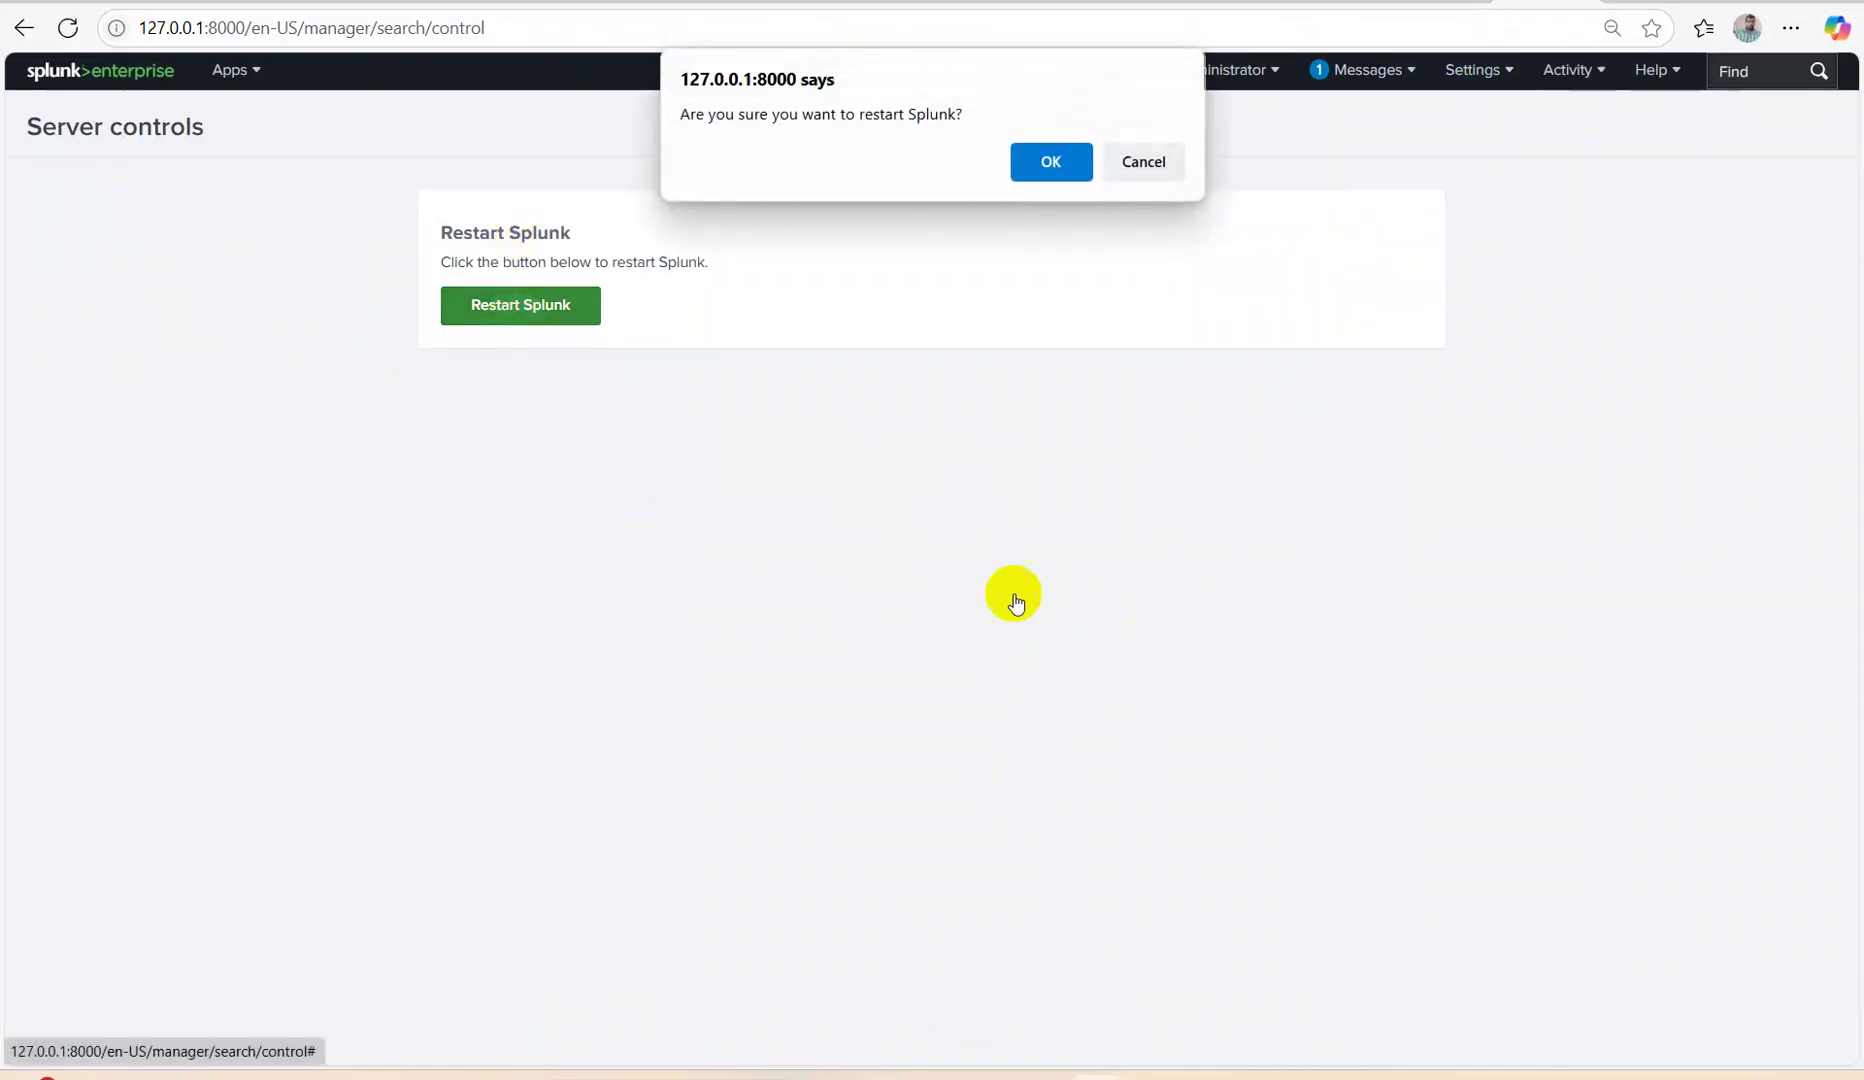
pyautogui.click(1041, 166)
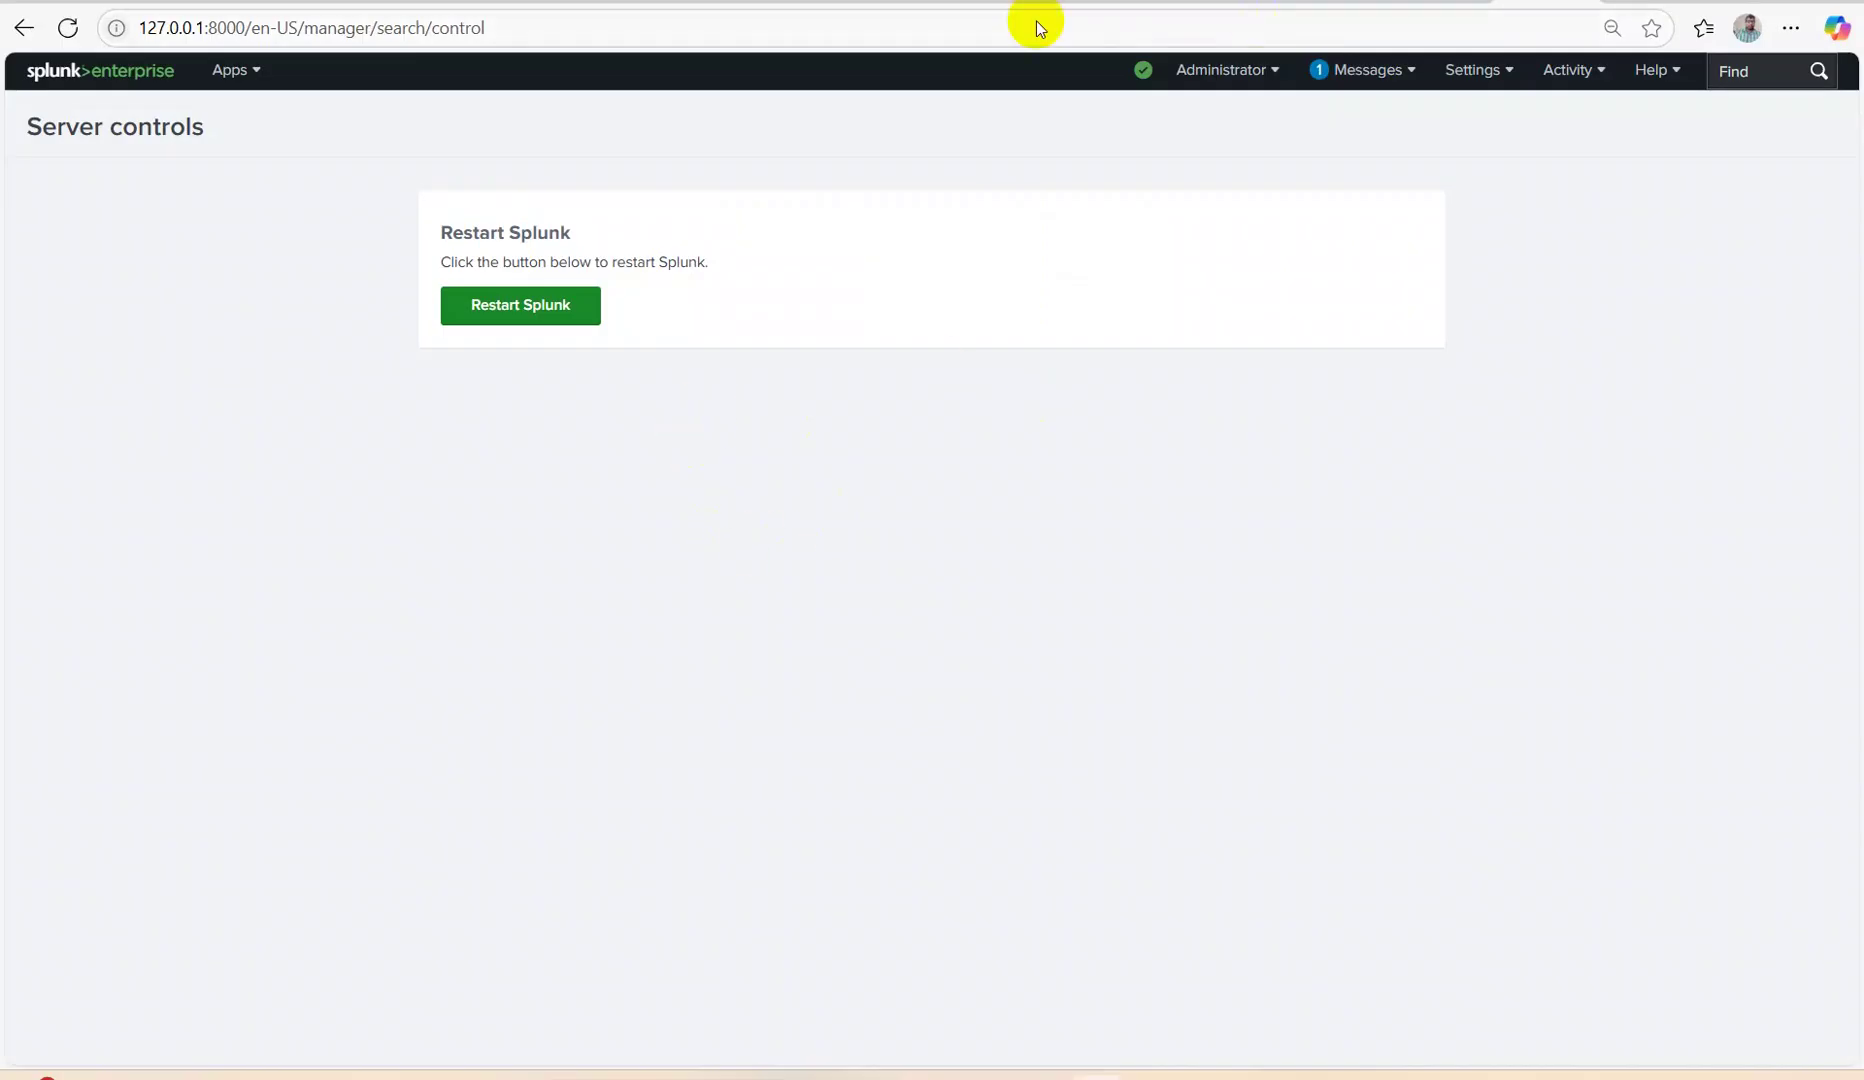
pyautogui.click(62, 76)
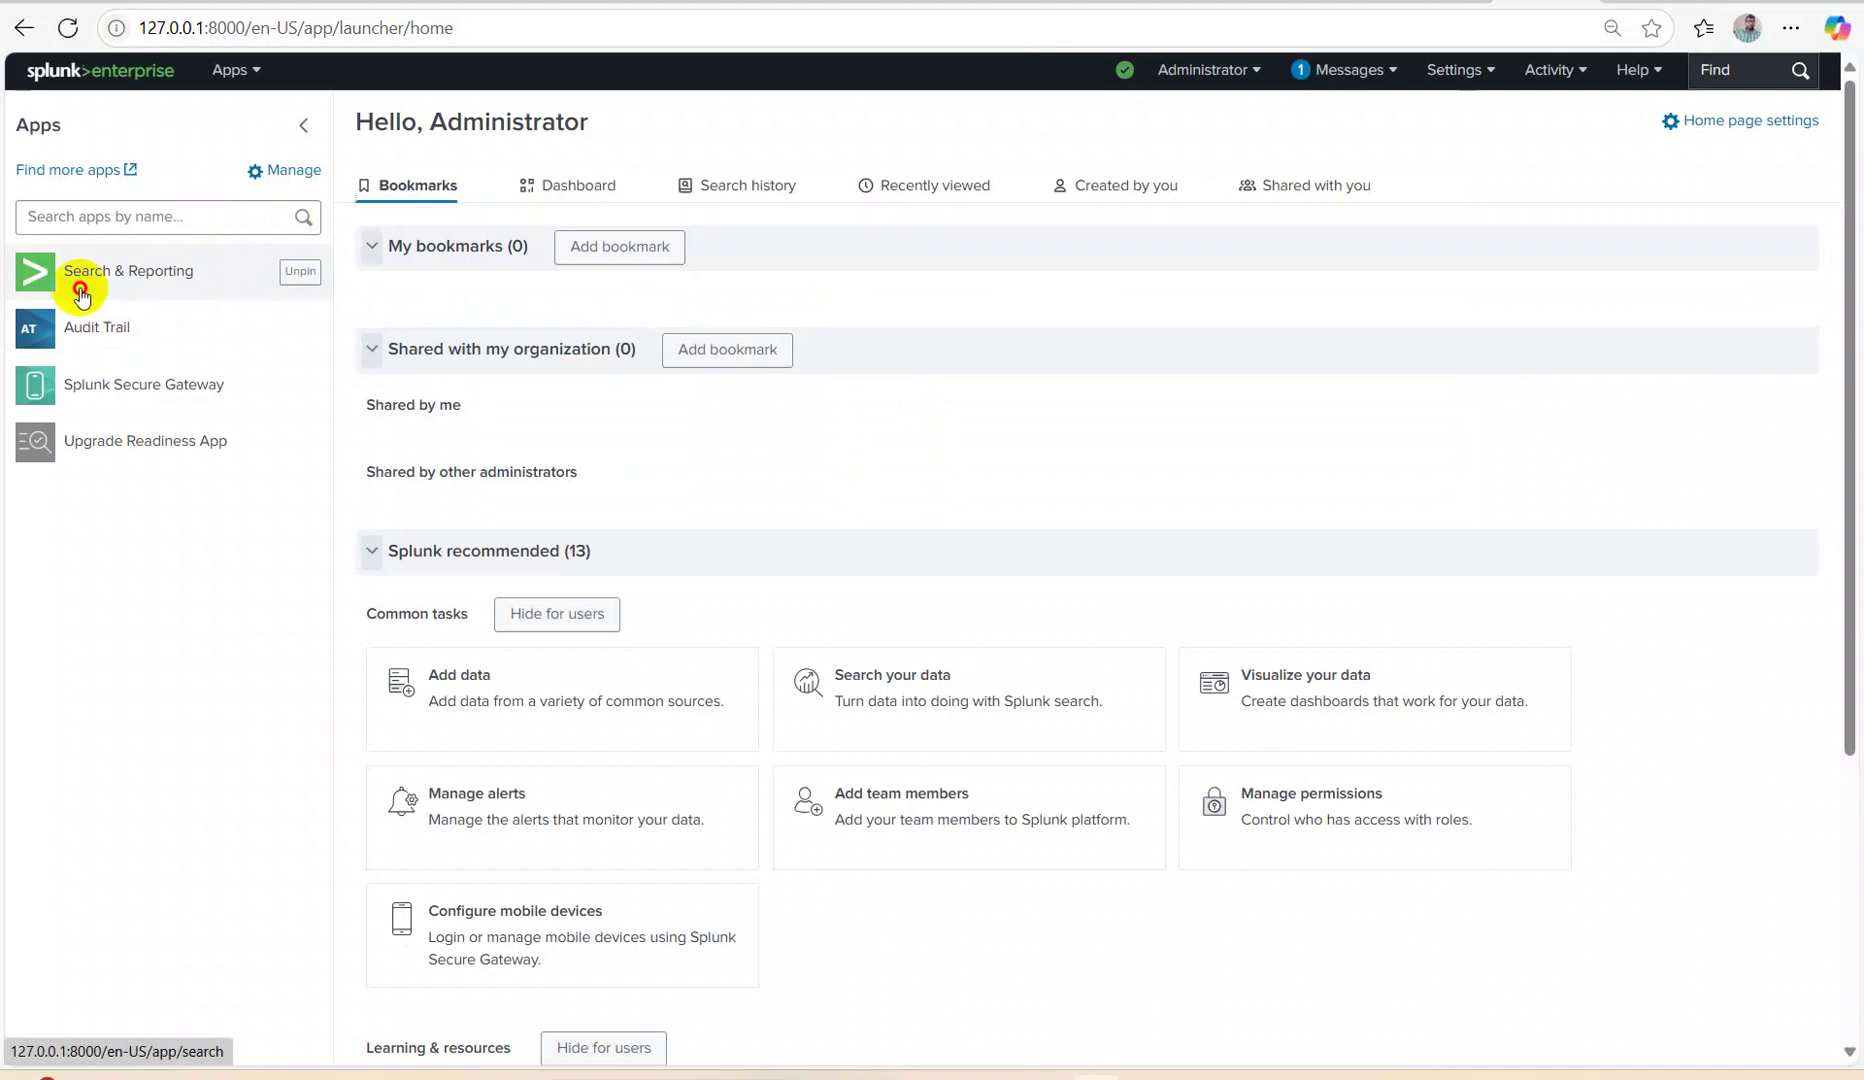
pyautogui.click(84, 283)
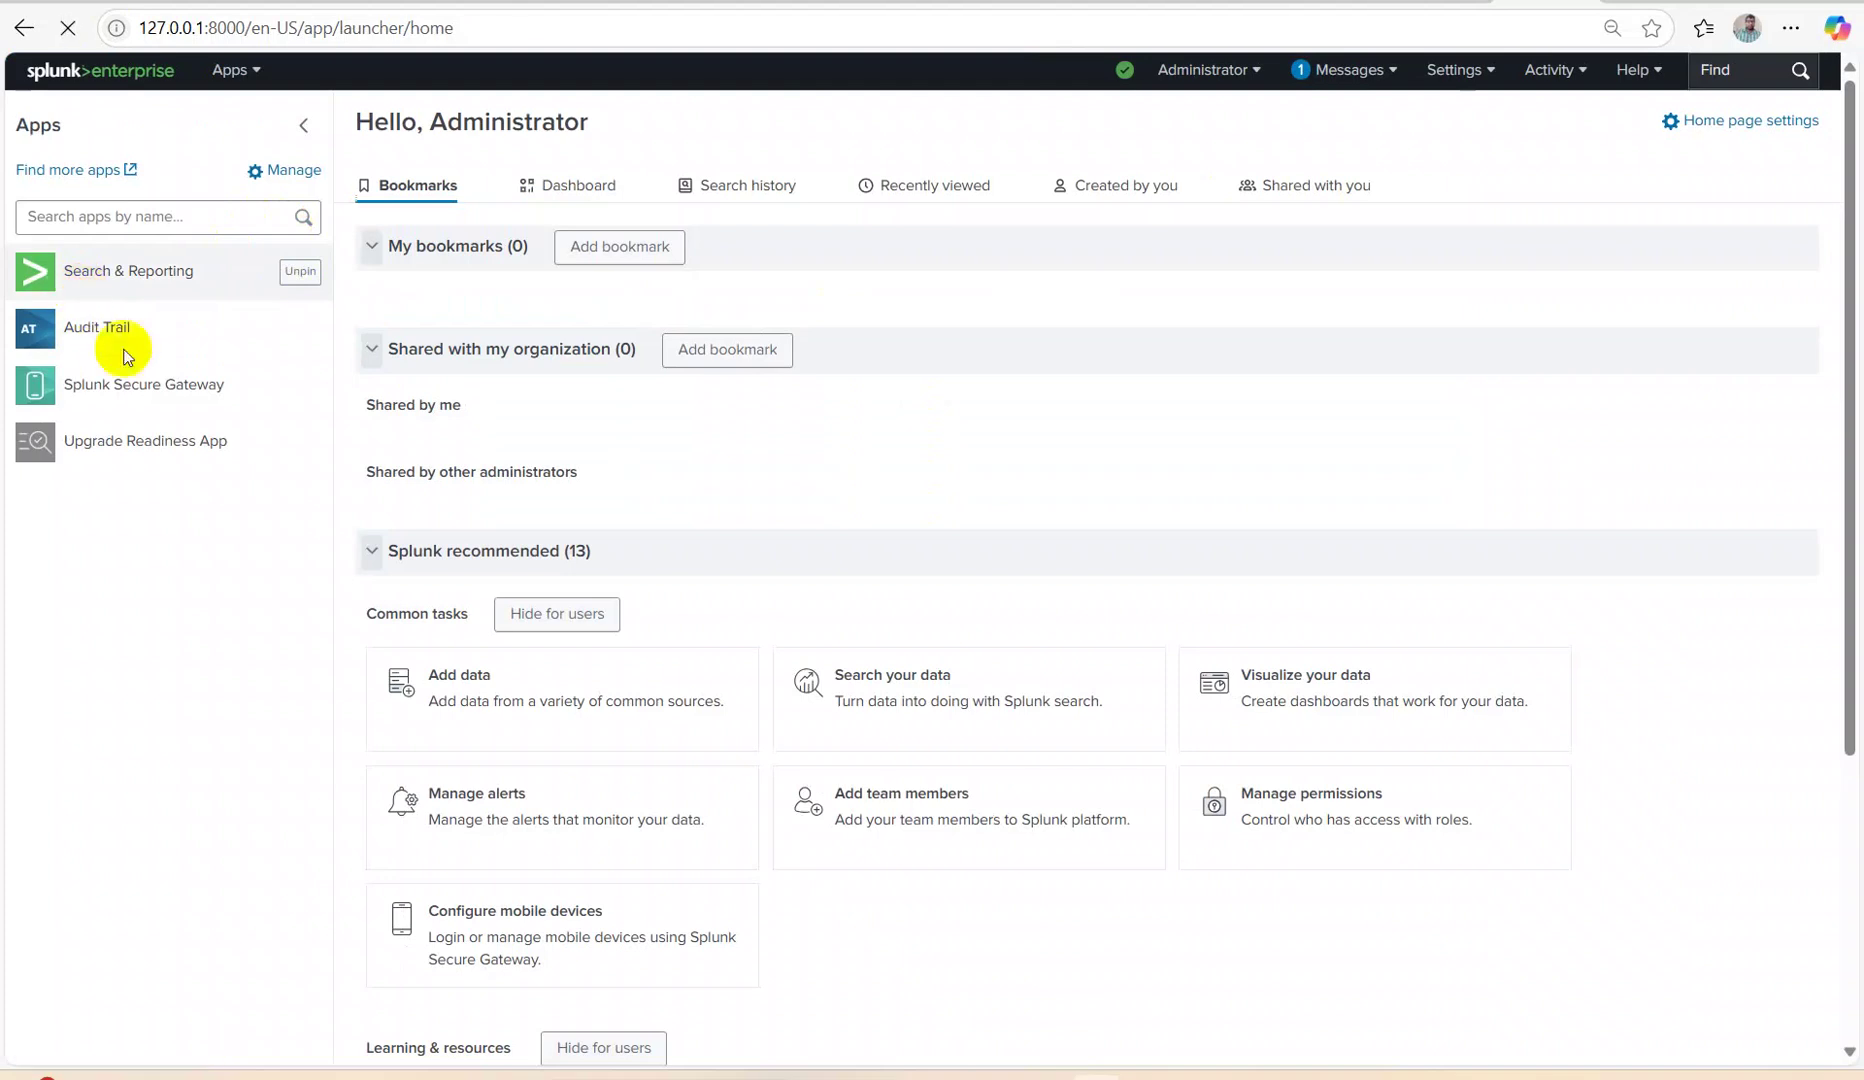
# Run index="main" sourcetype="vendor_sales/vendor_sales" over All time, returning 30,244 events.
pyautogui.click(275, 229)
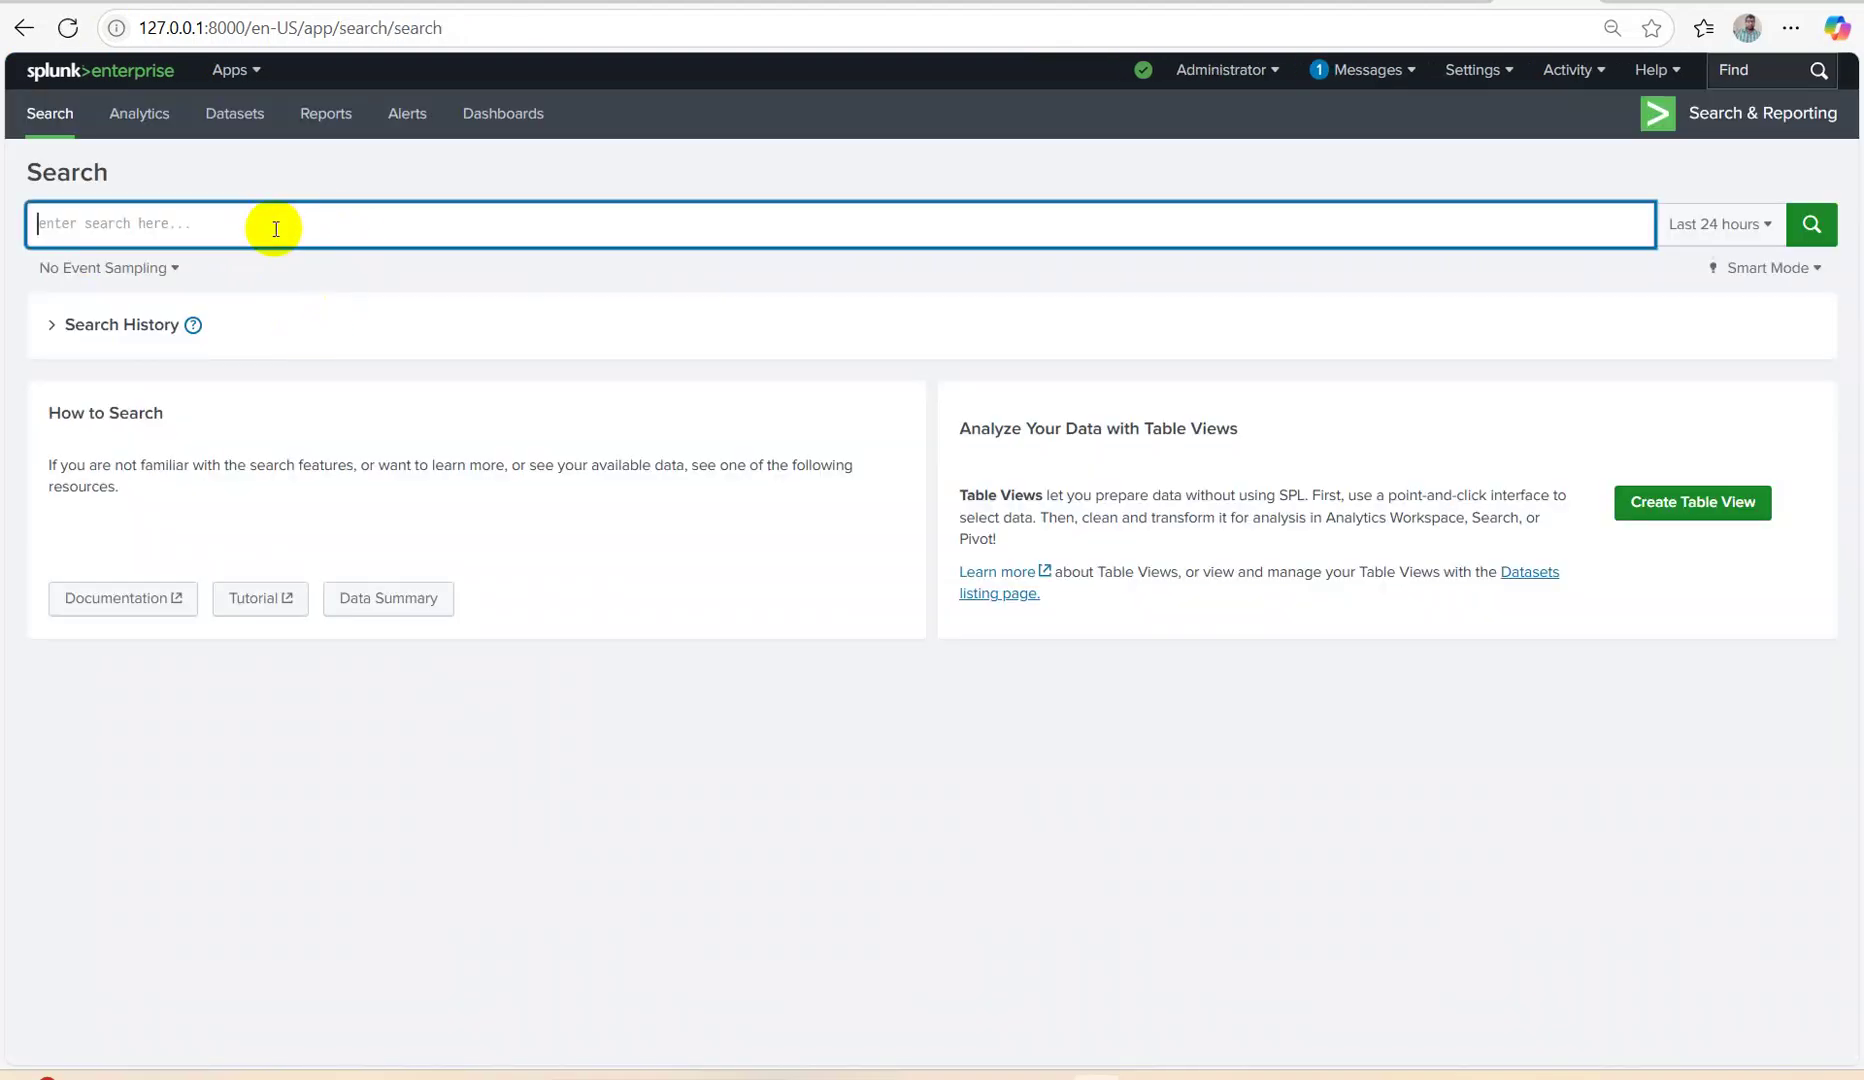
pyautogui.write('index="main"')
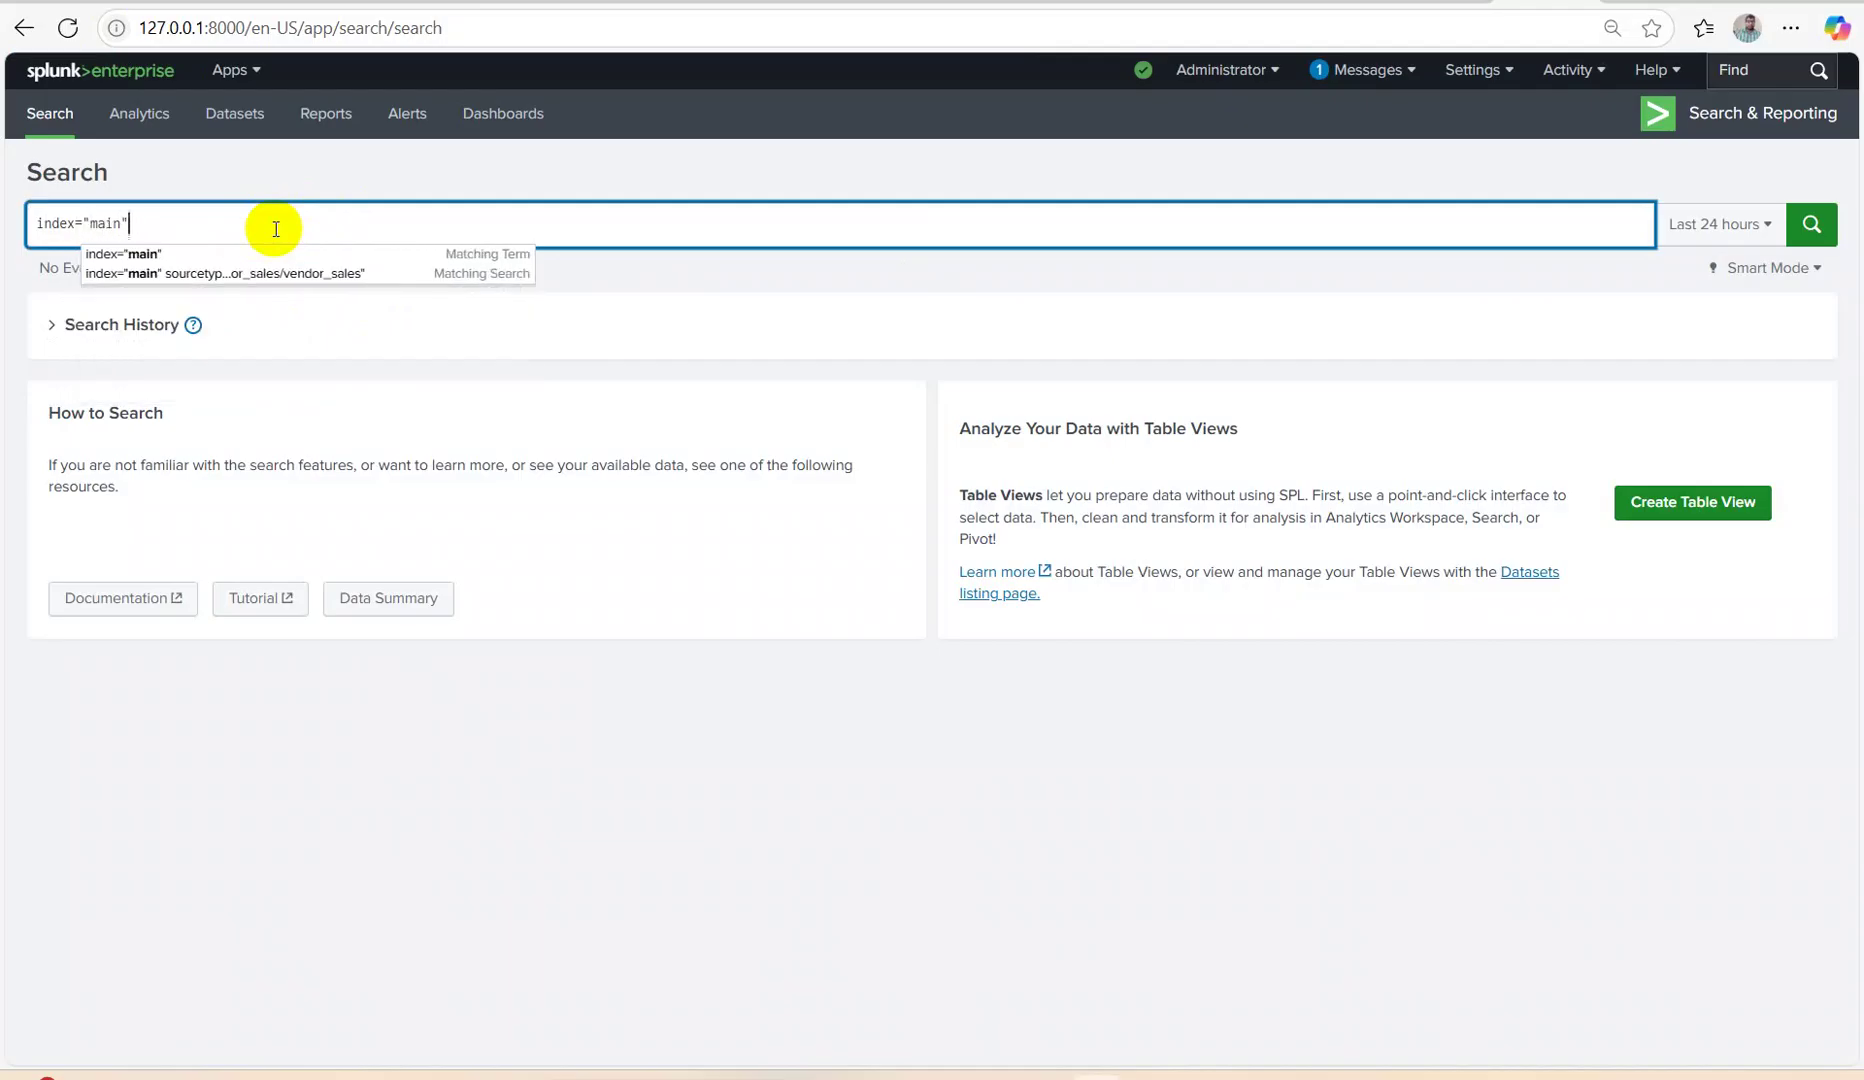
pyautogui.press('Down')
pyautogui.press('Return')
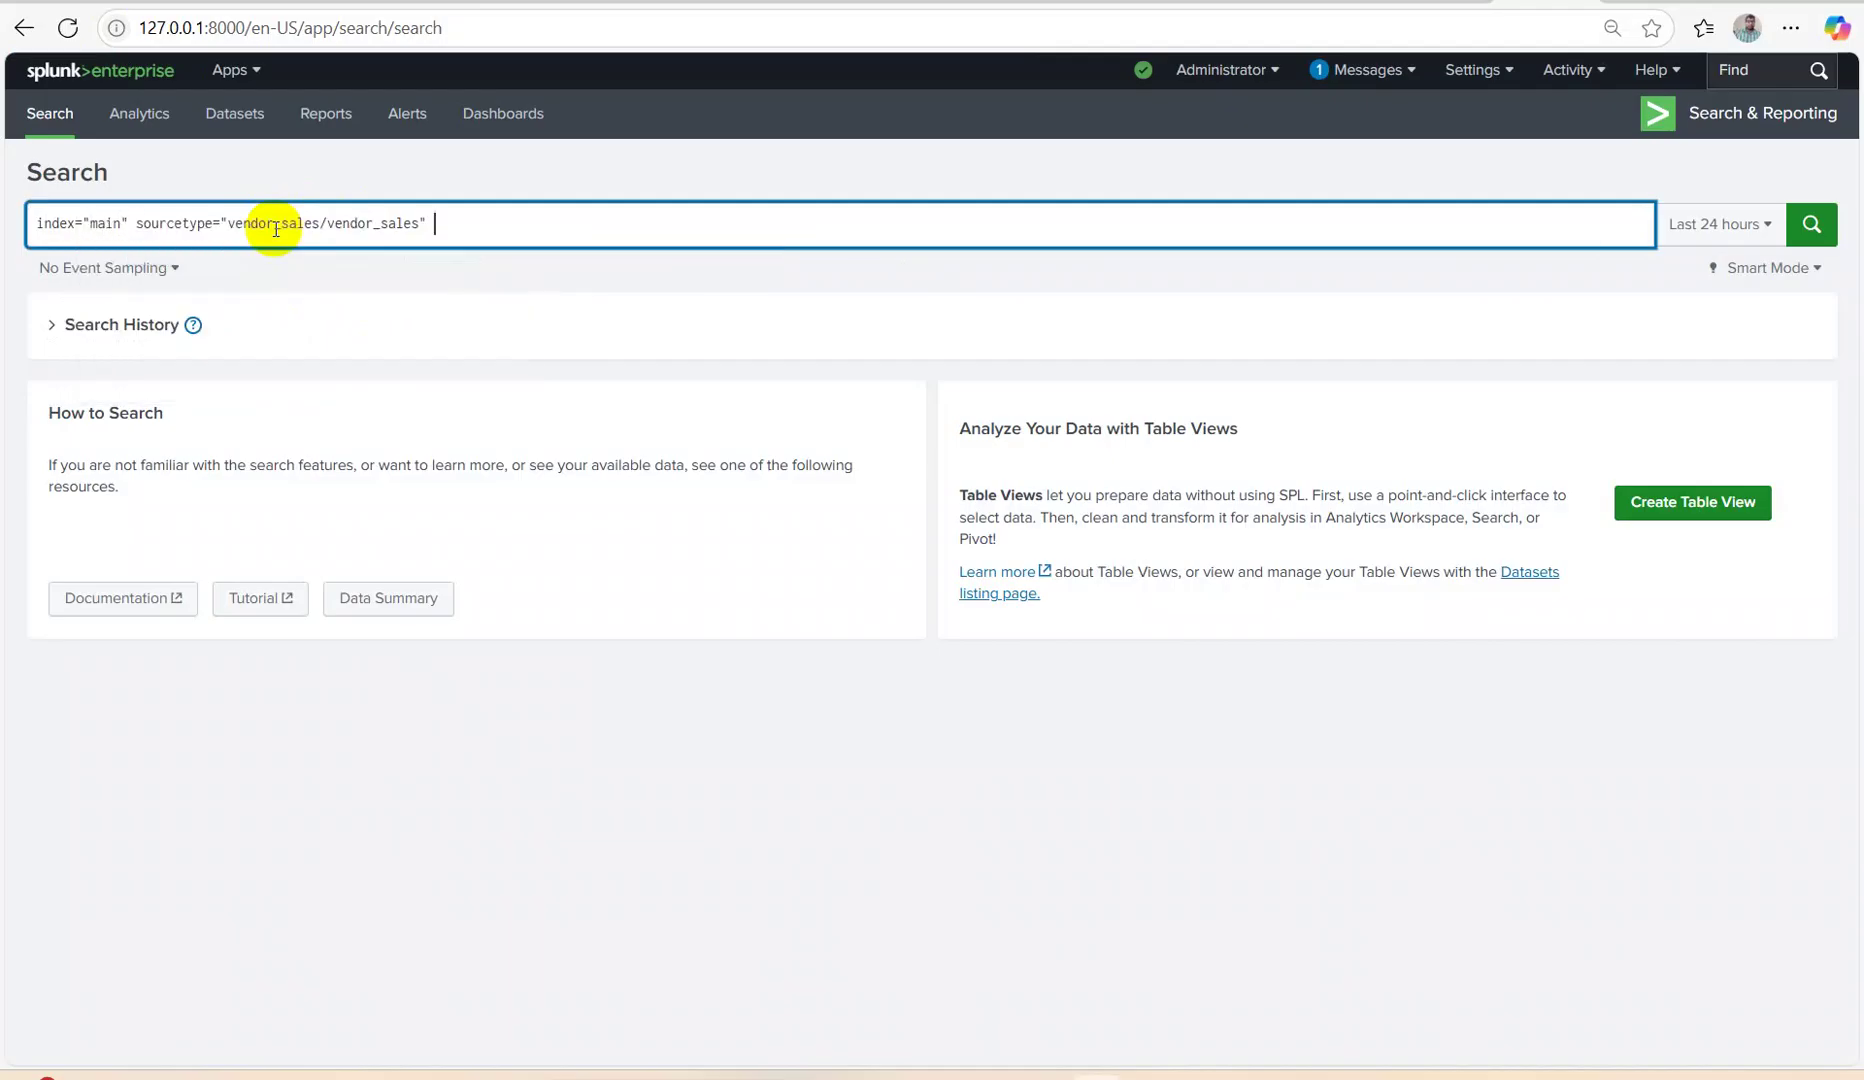
pyautogui.hotkey('shift', 'Return')
pyautogui.write('|d')
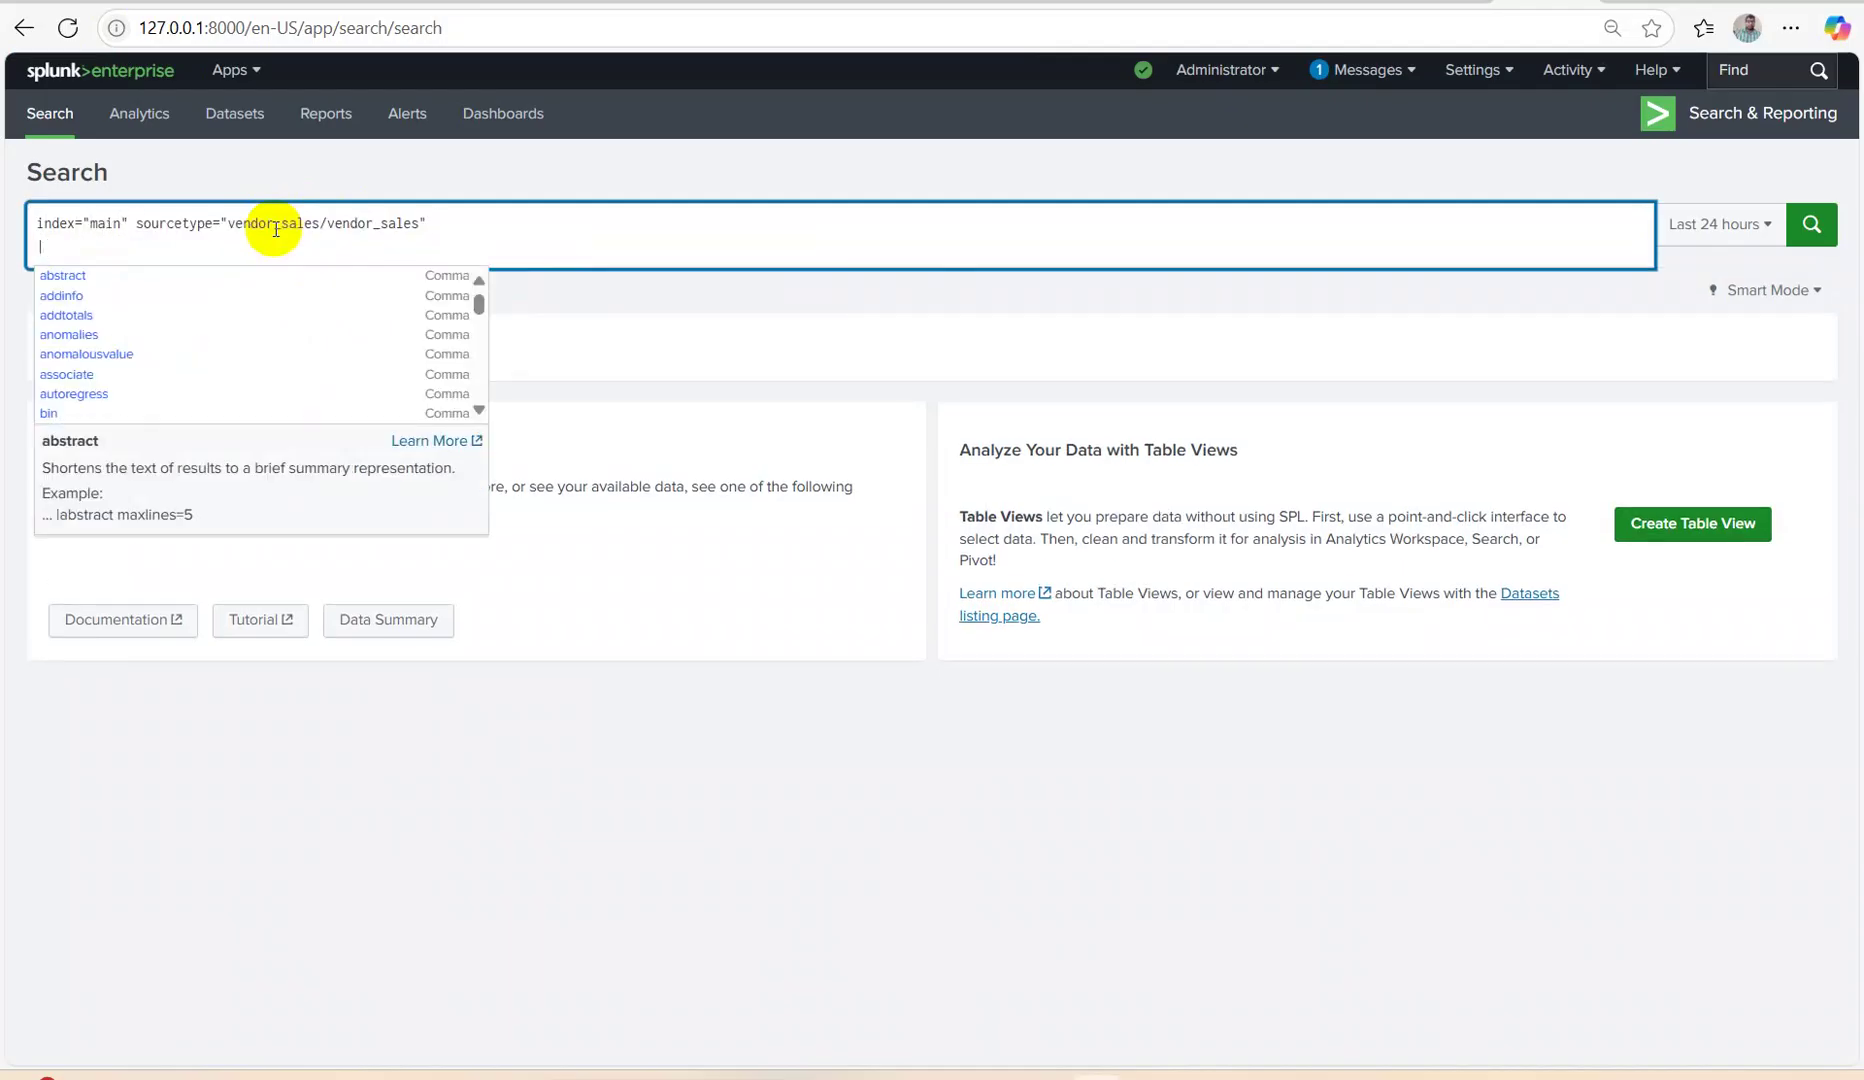
pyautogui.press('BackSpace')
pyautogui.press('BackSpace')
pyautogui.press('BackSpace')
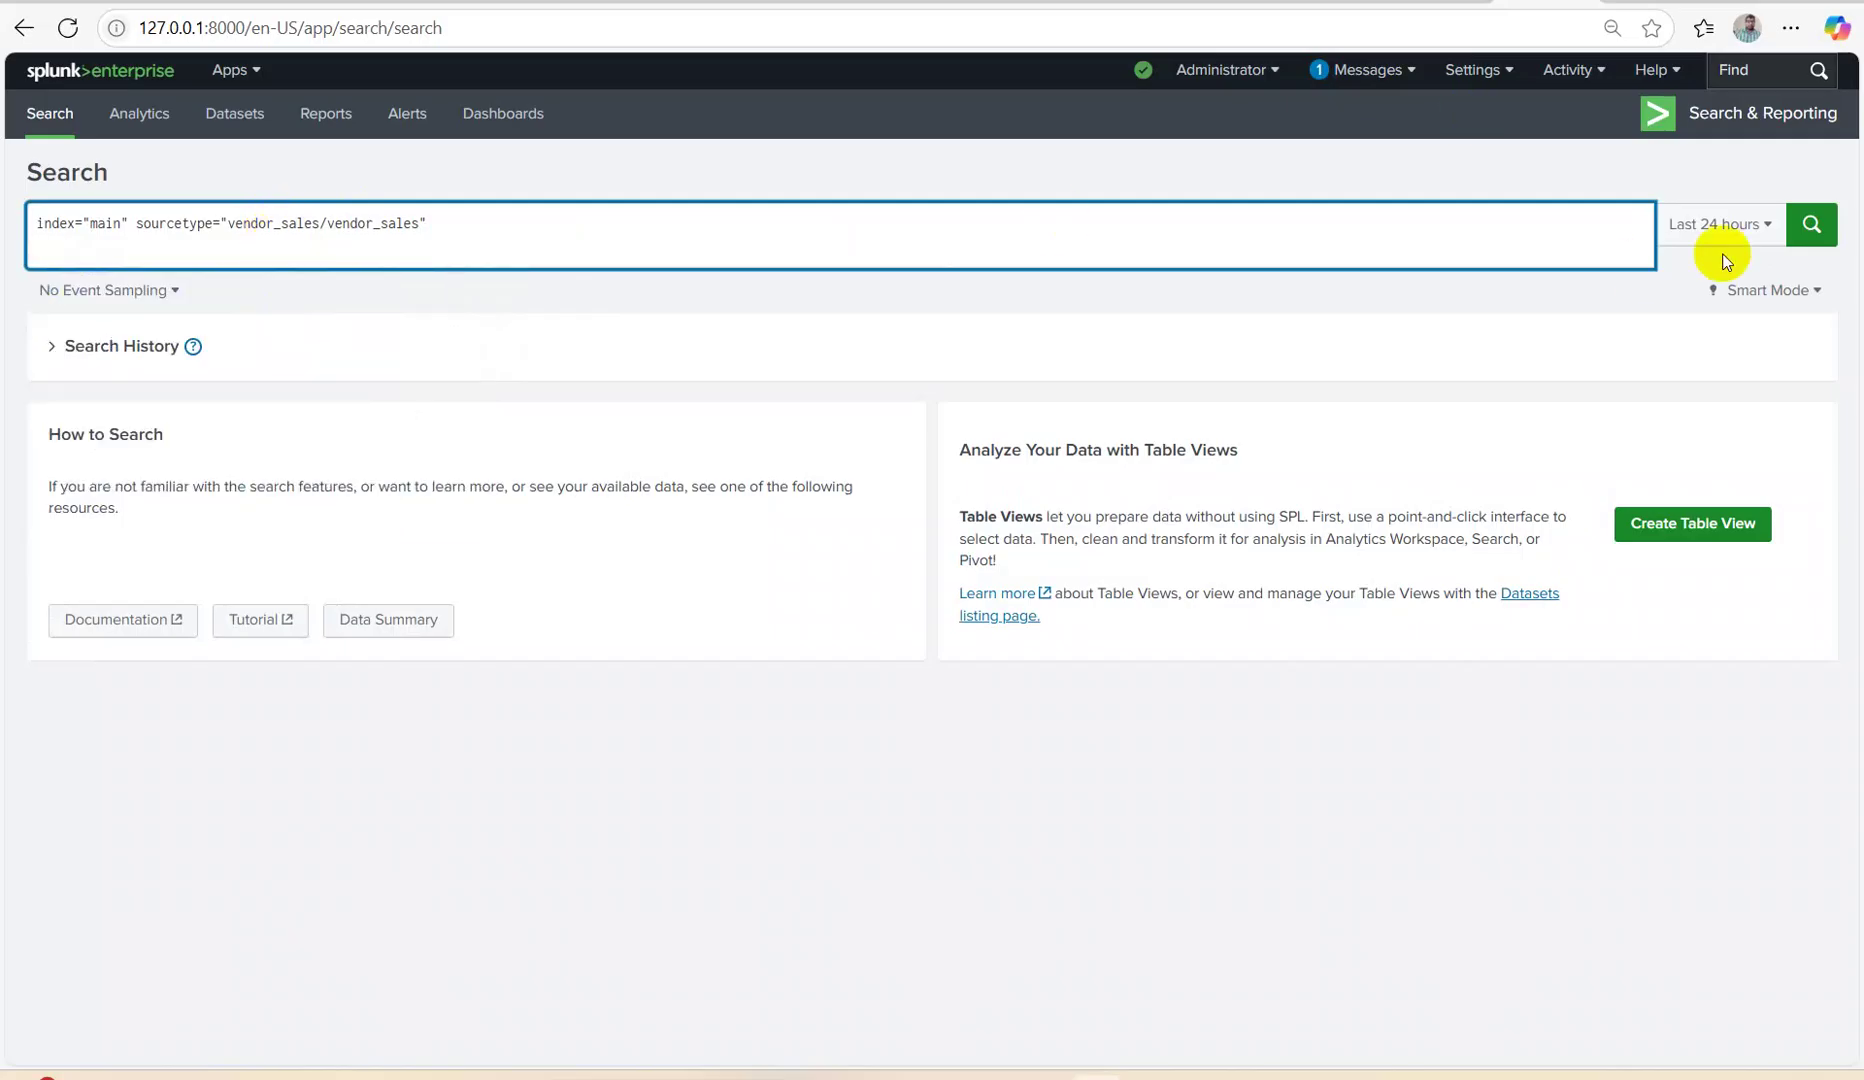
pyautogui.click(1705, 227)
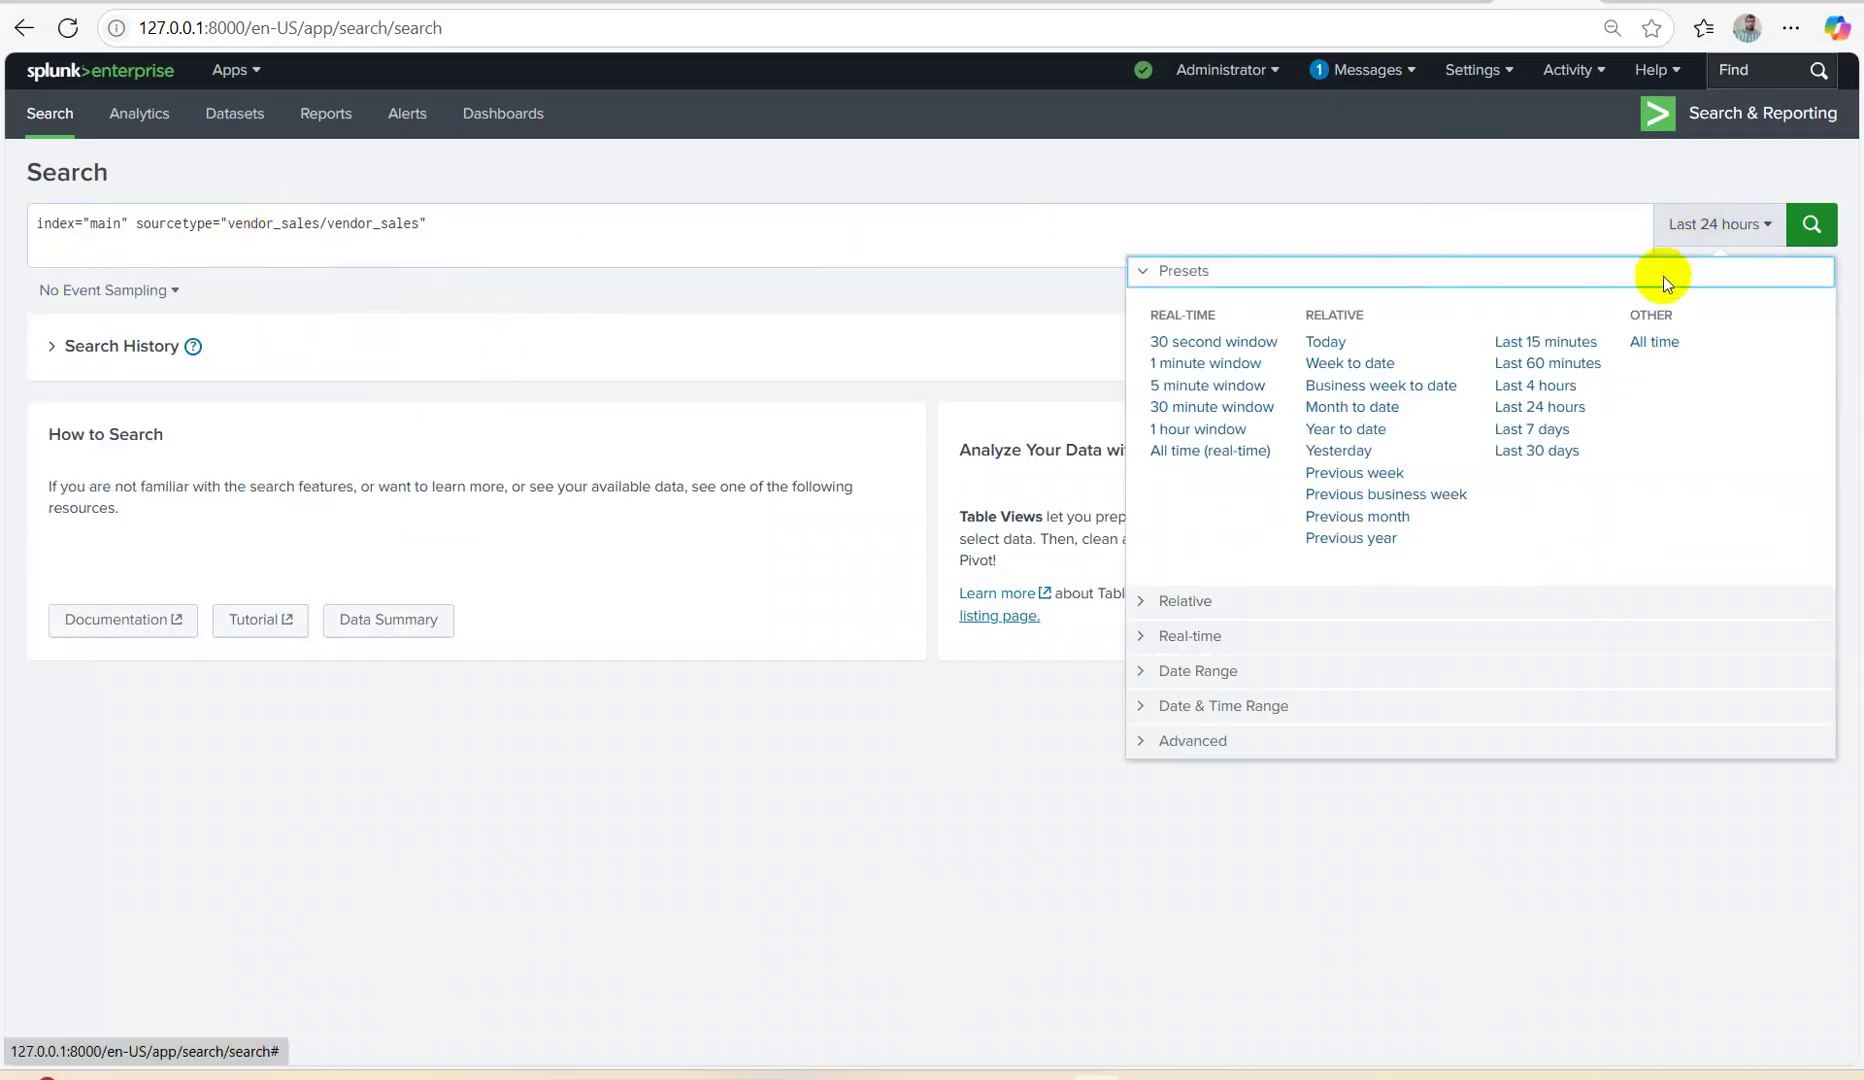
pyautogui.click(1656, 344)
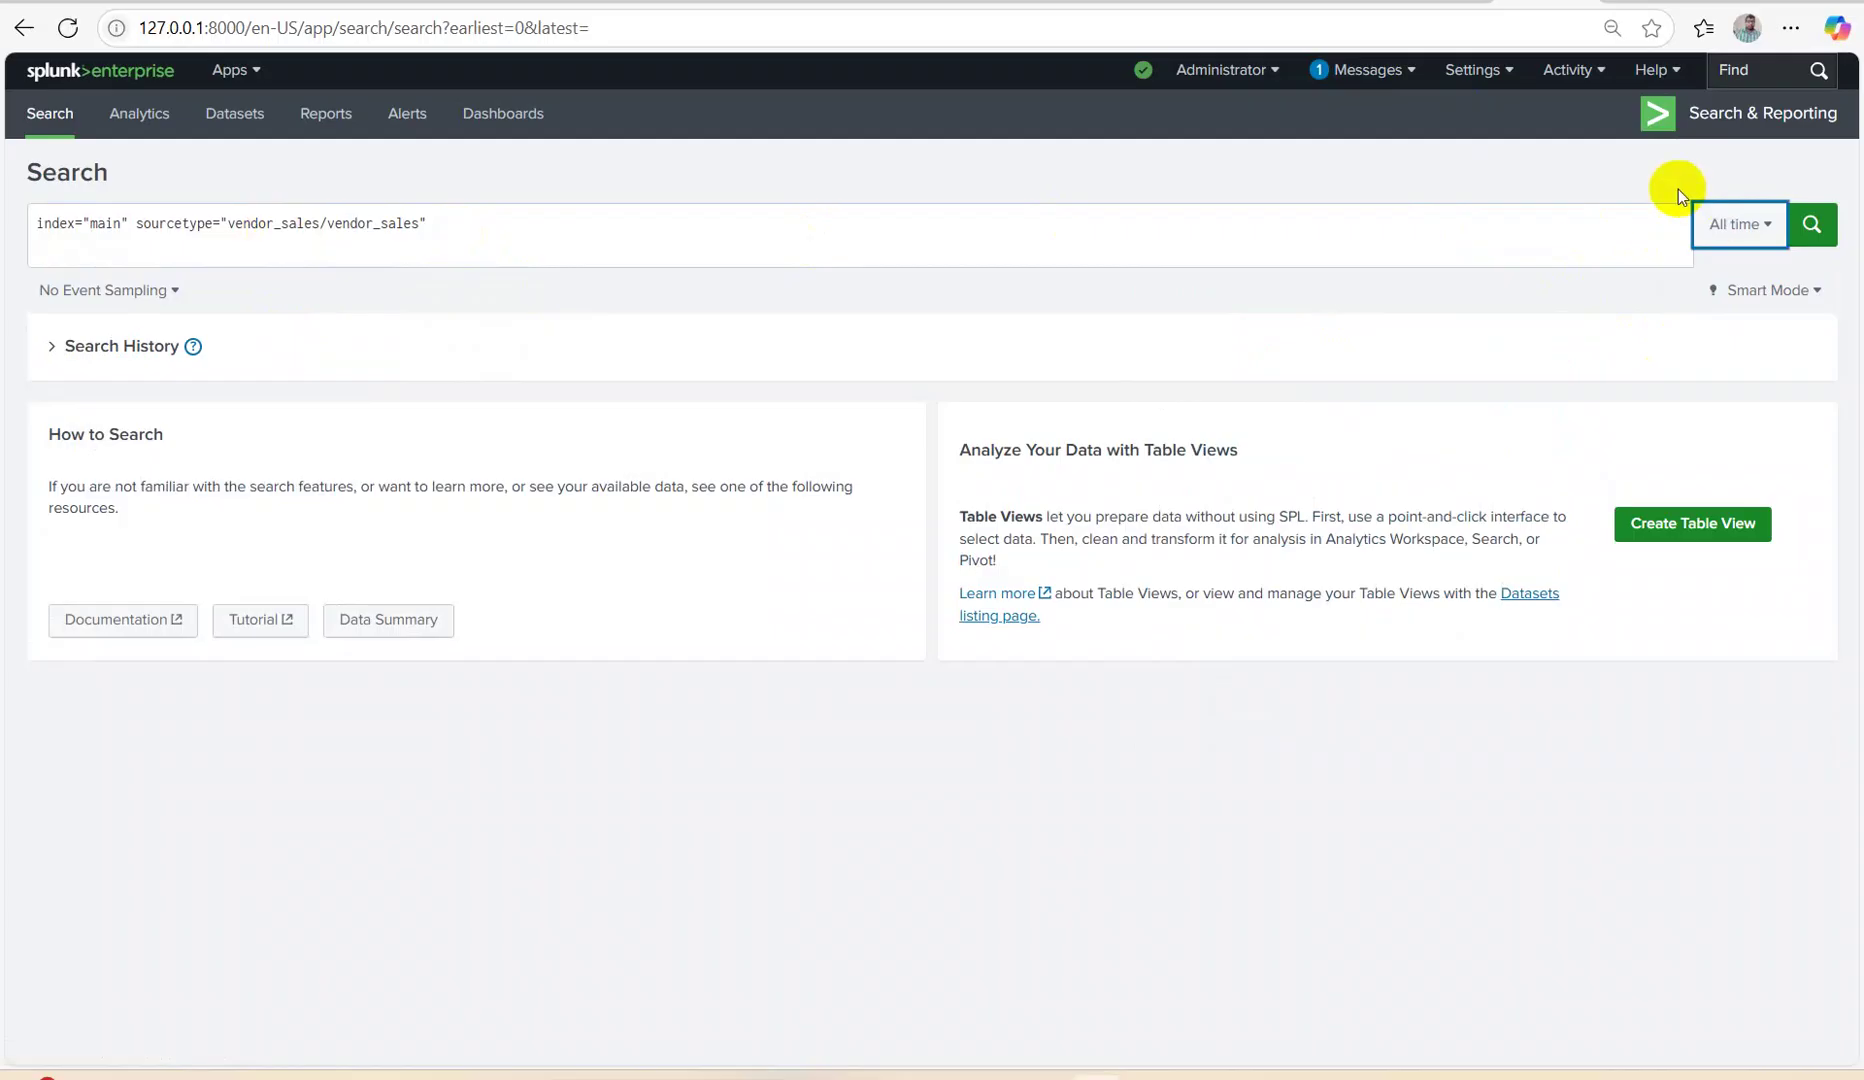
pyautogui.click(1806, 224)
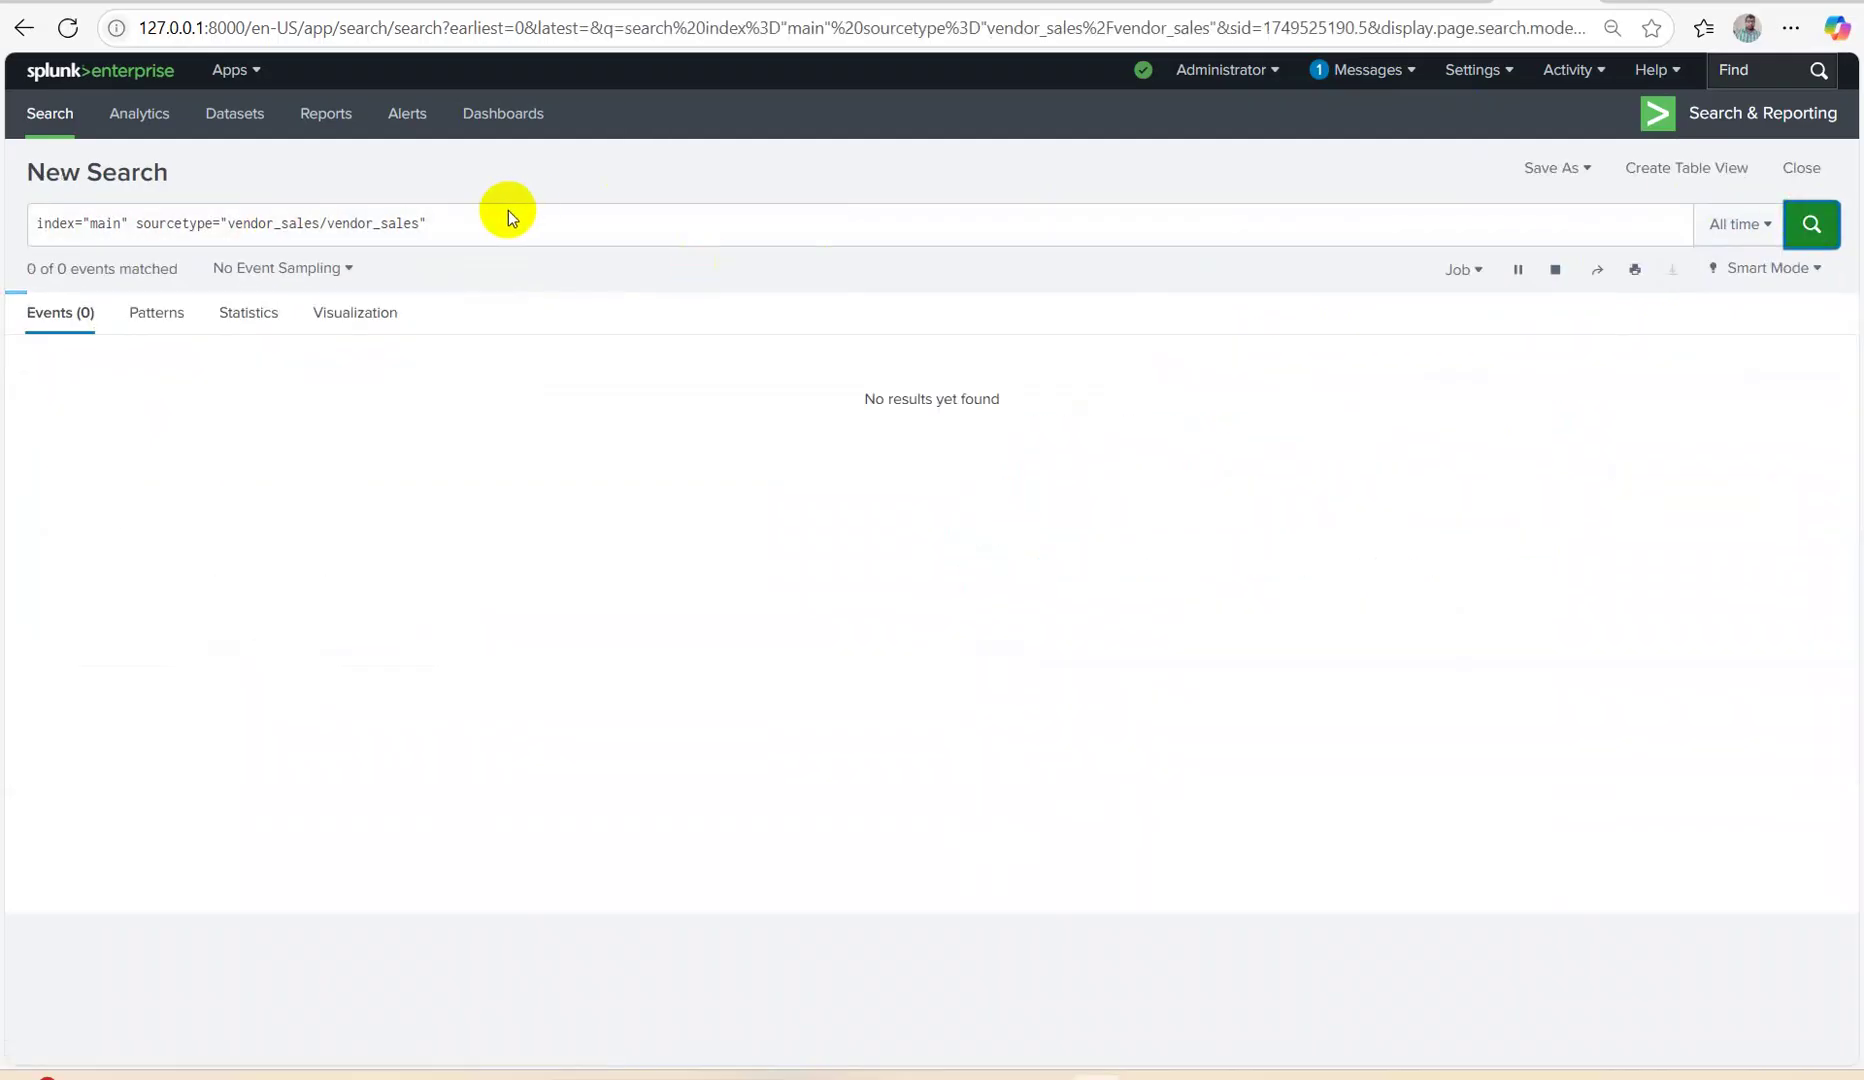
# Append |delete on a new line and run it, which fails again.
pyautogui.click(461, 236)
pyautogui.hotkey('shift', 'Return')
pyautogui.write('|delete')
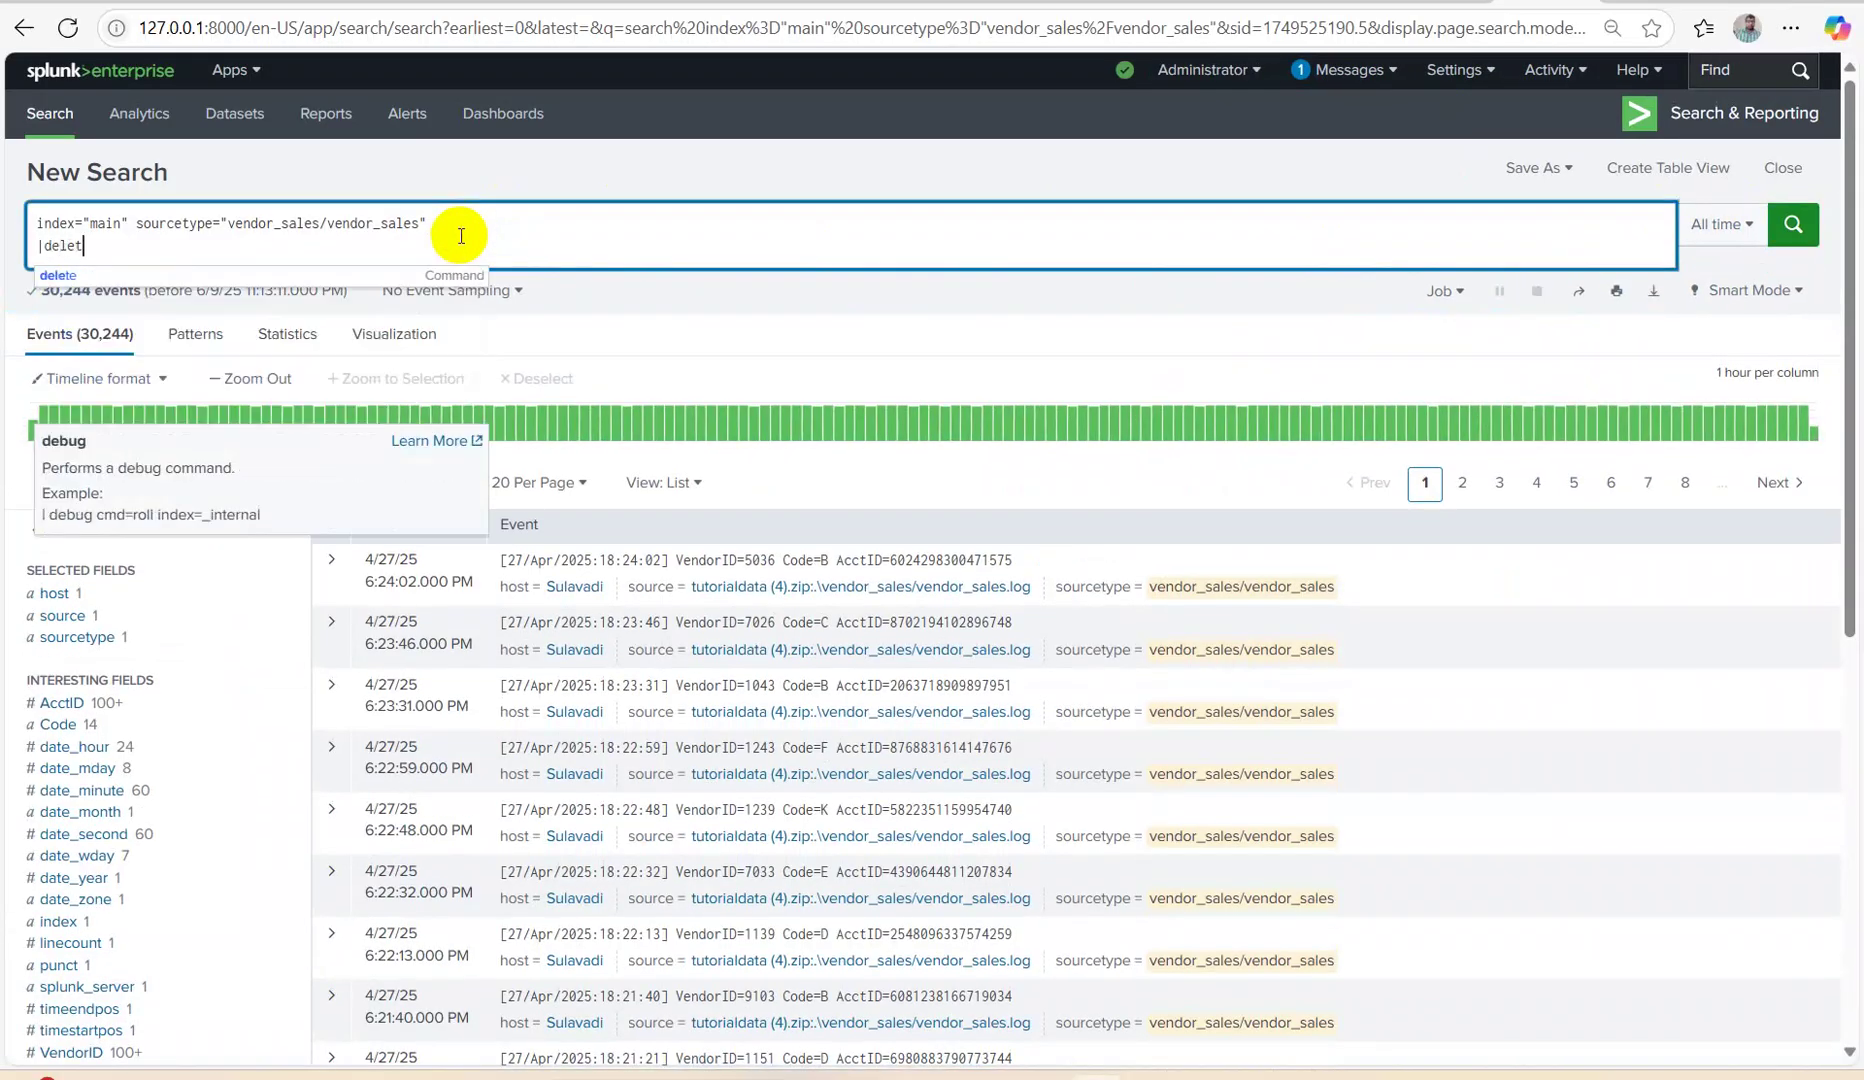
pyautogui.press('Return')
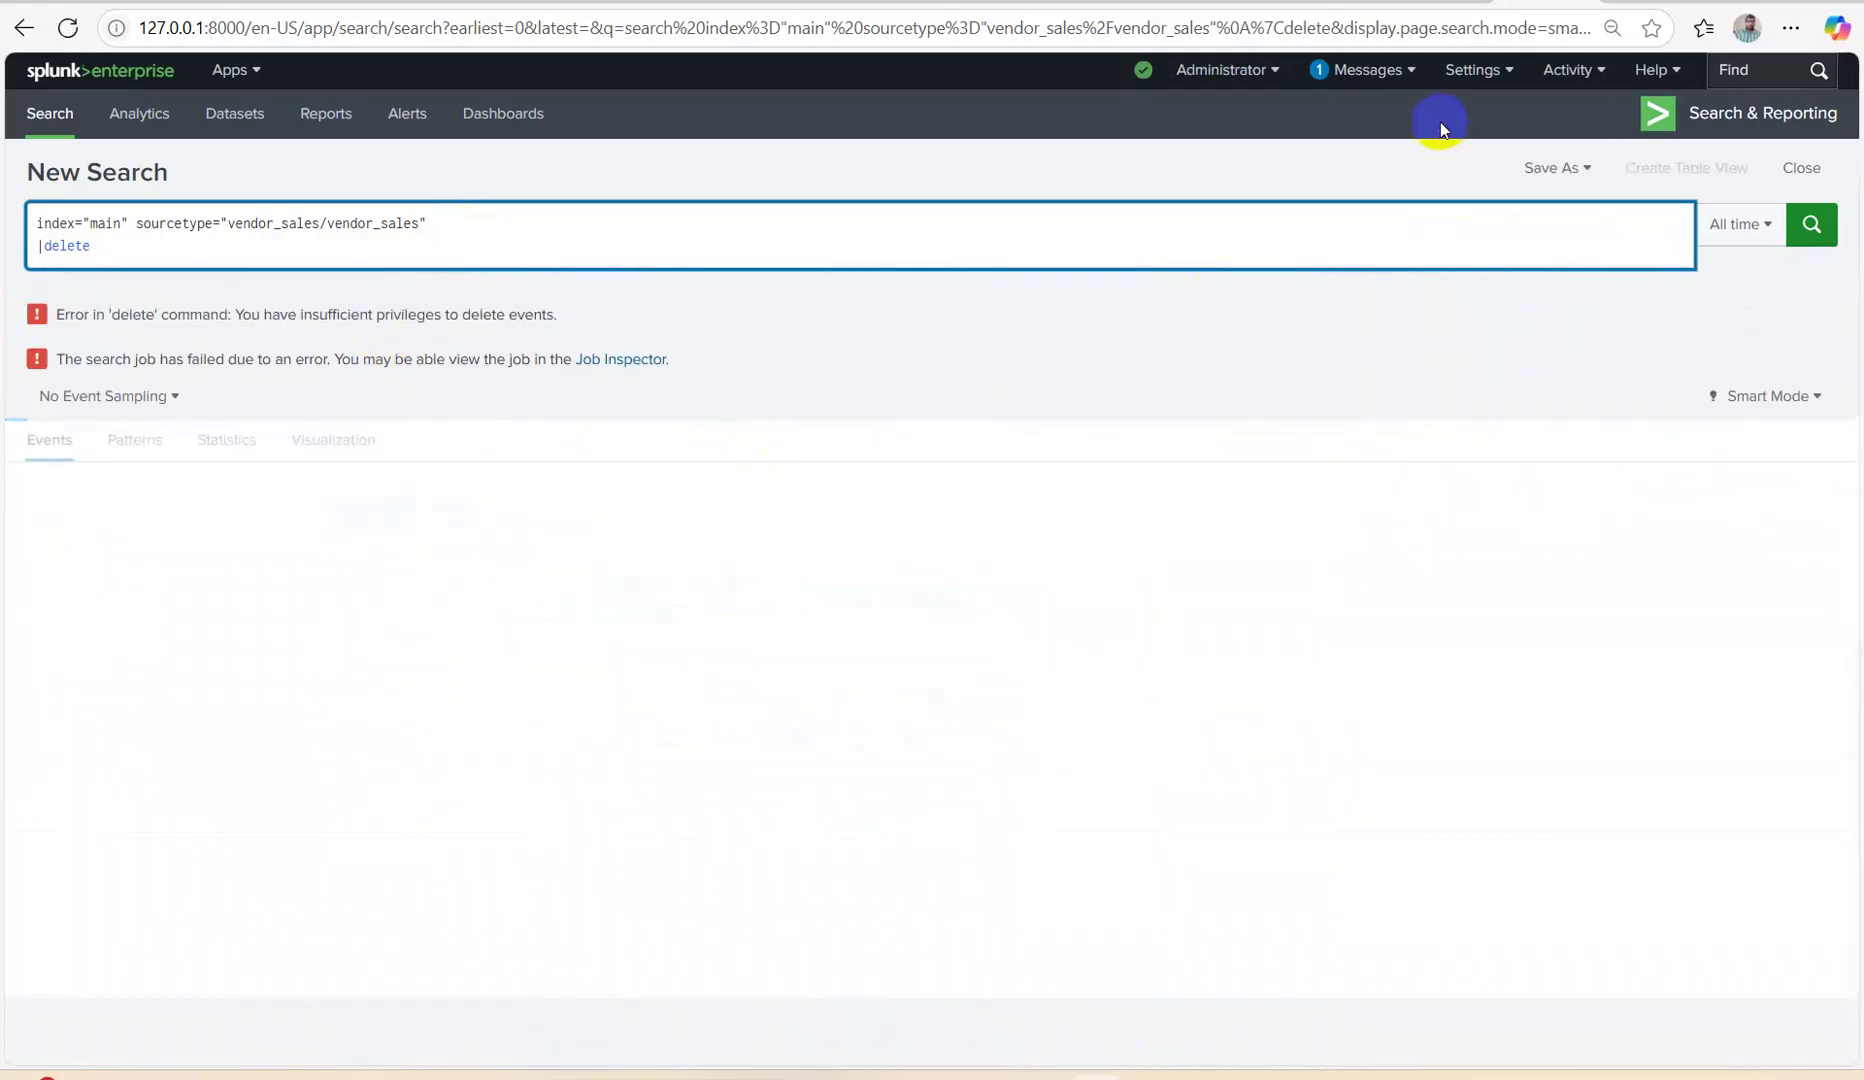
pyautogui.click(1477, 69)
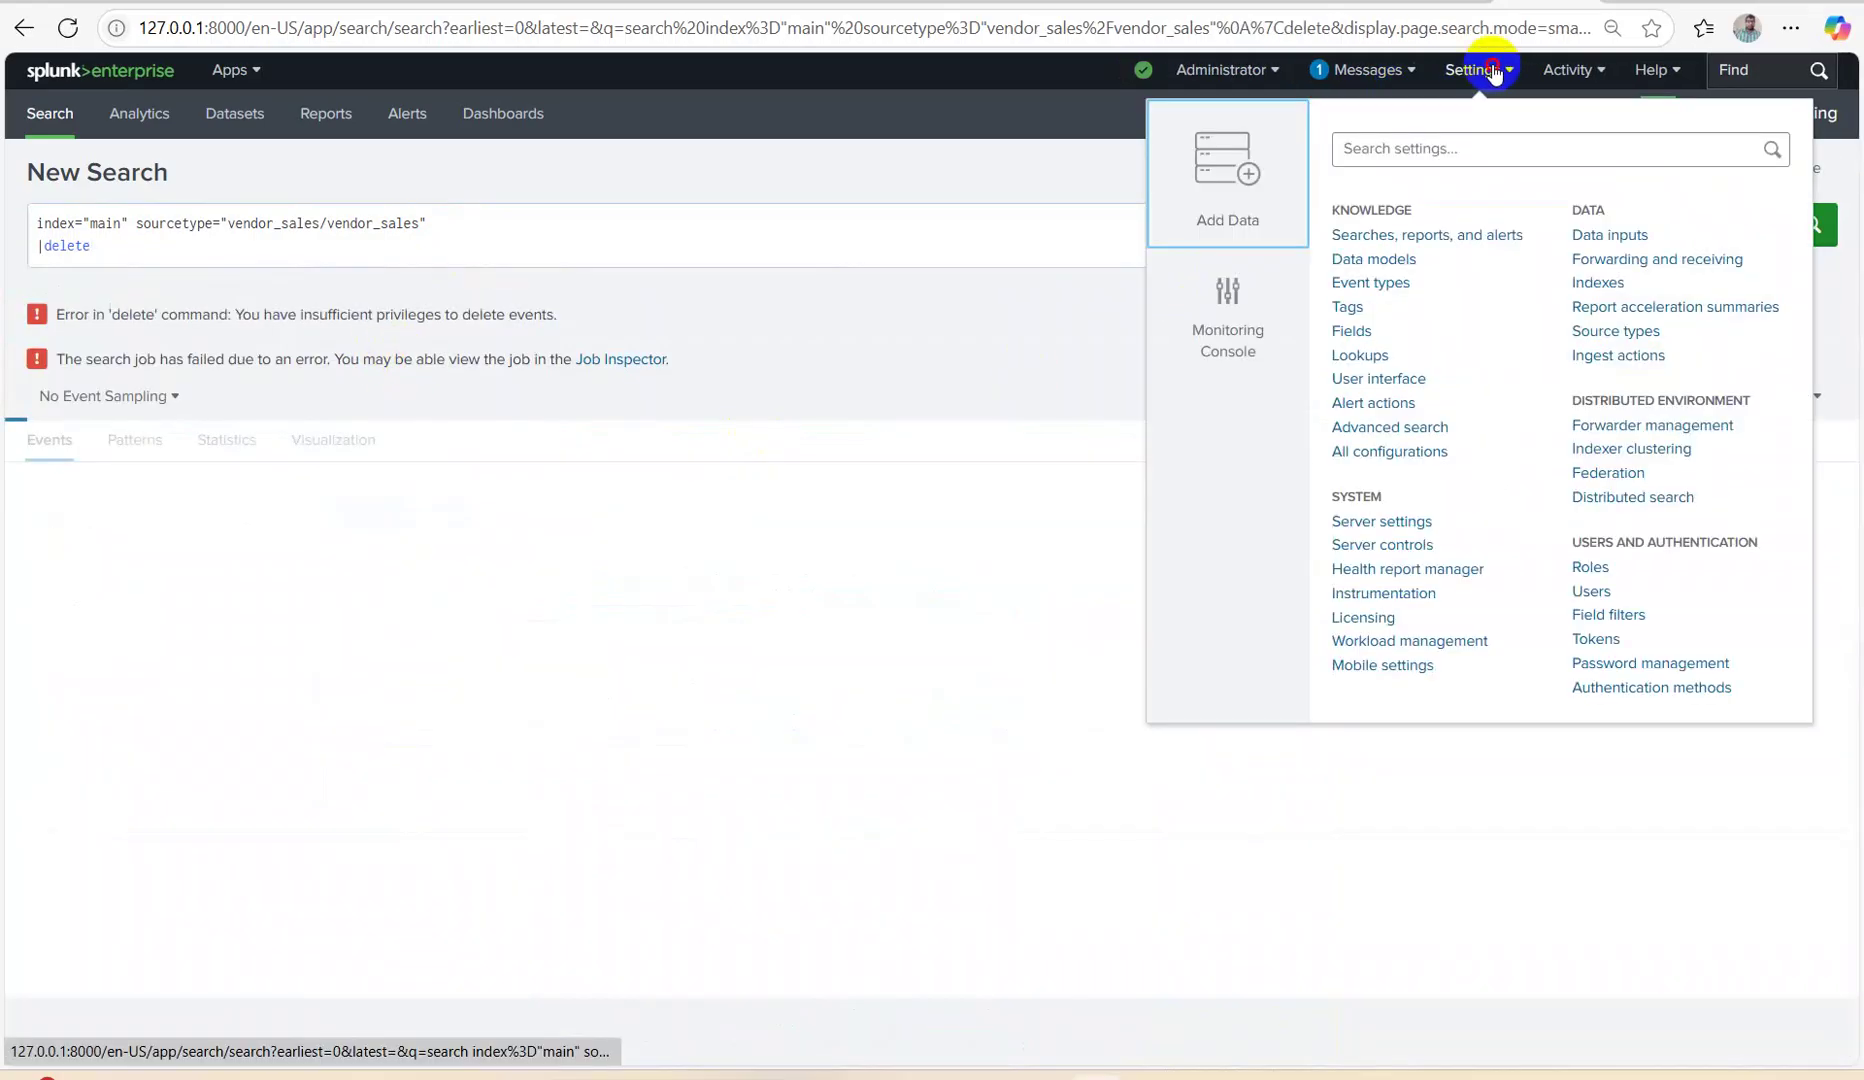
pyautogui.click(1587, 567)
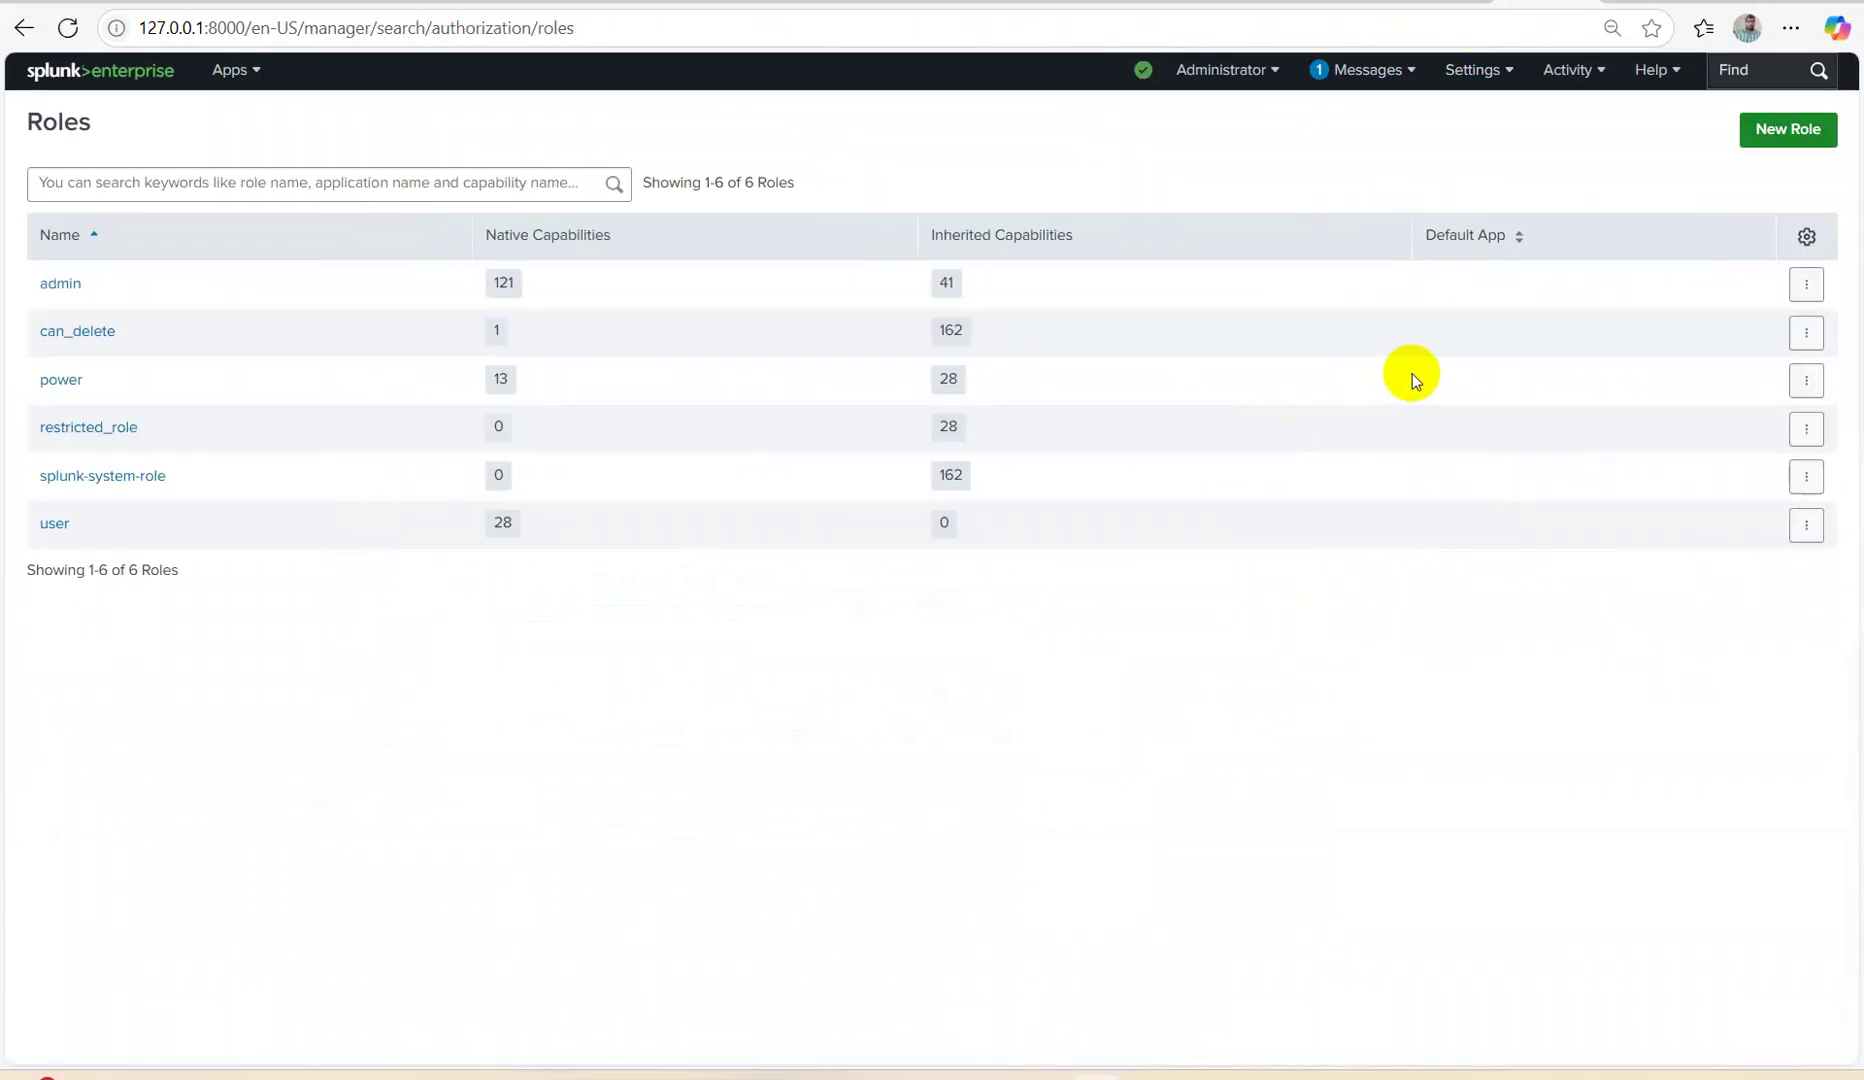
pyautogui.click(118, 283)
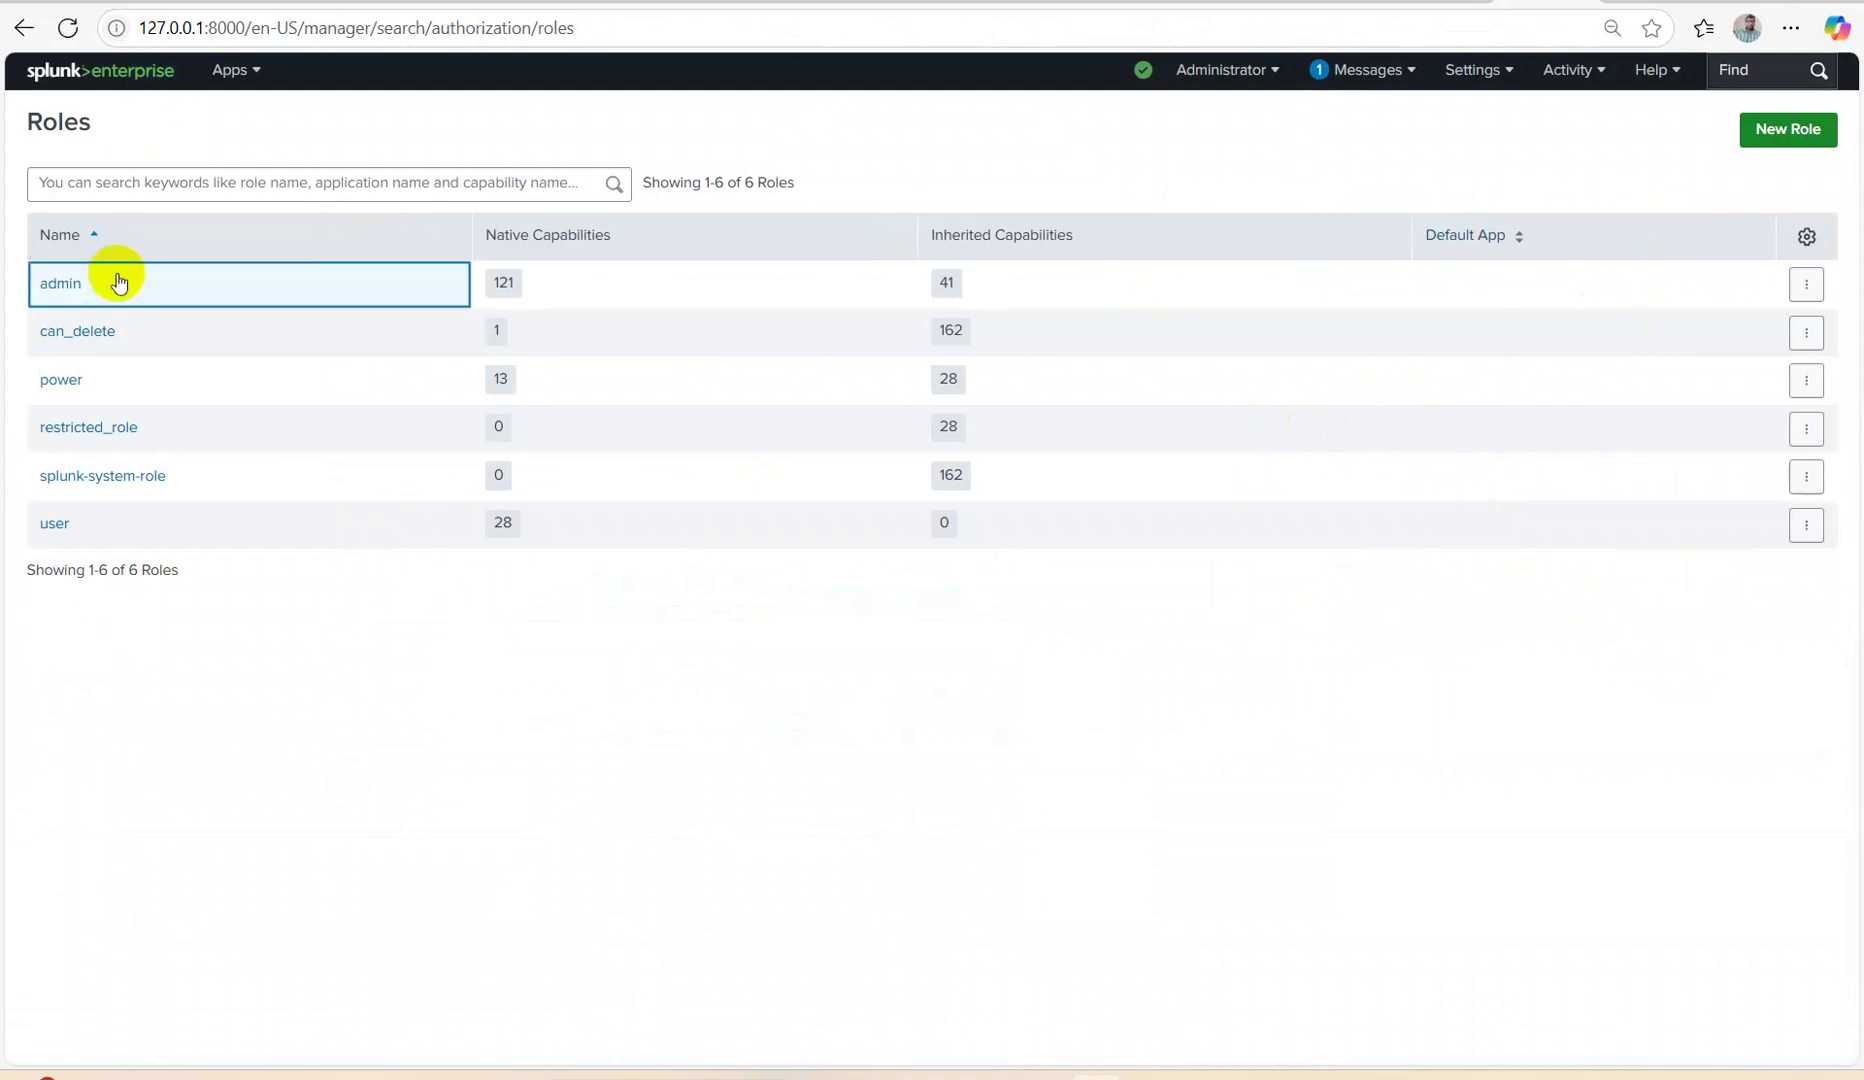
pyautogui.click(62, 285)
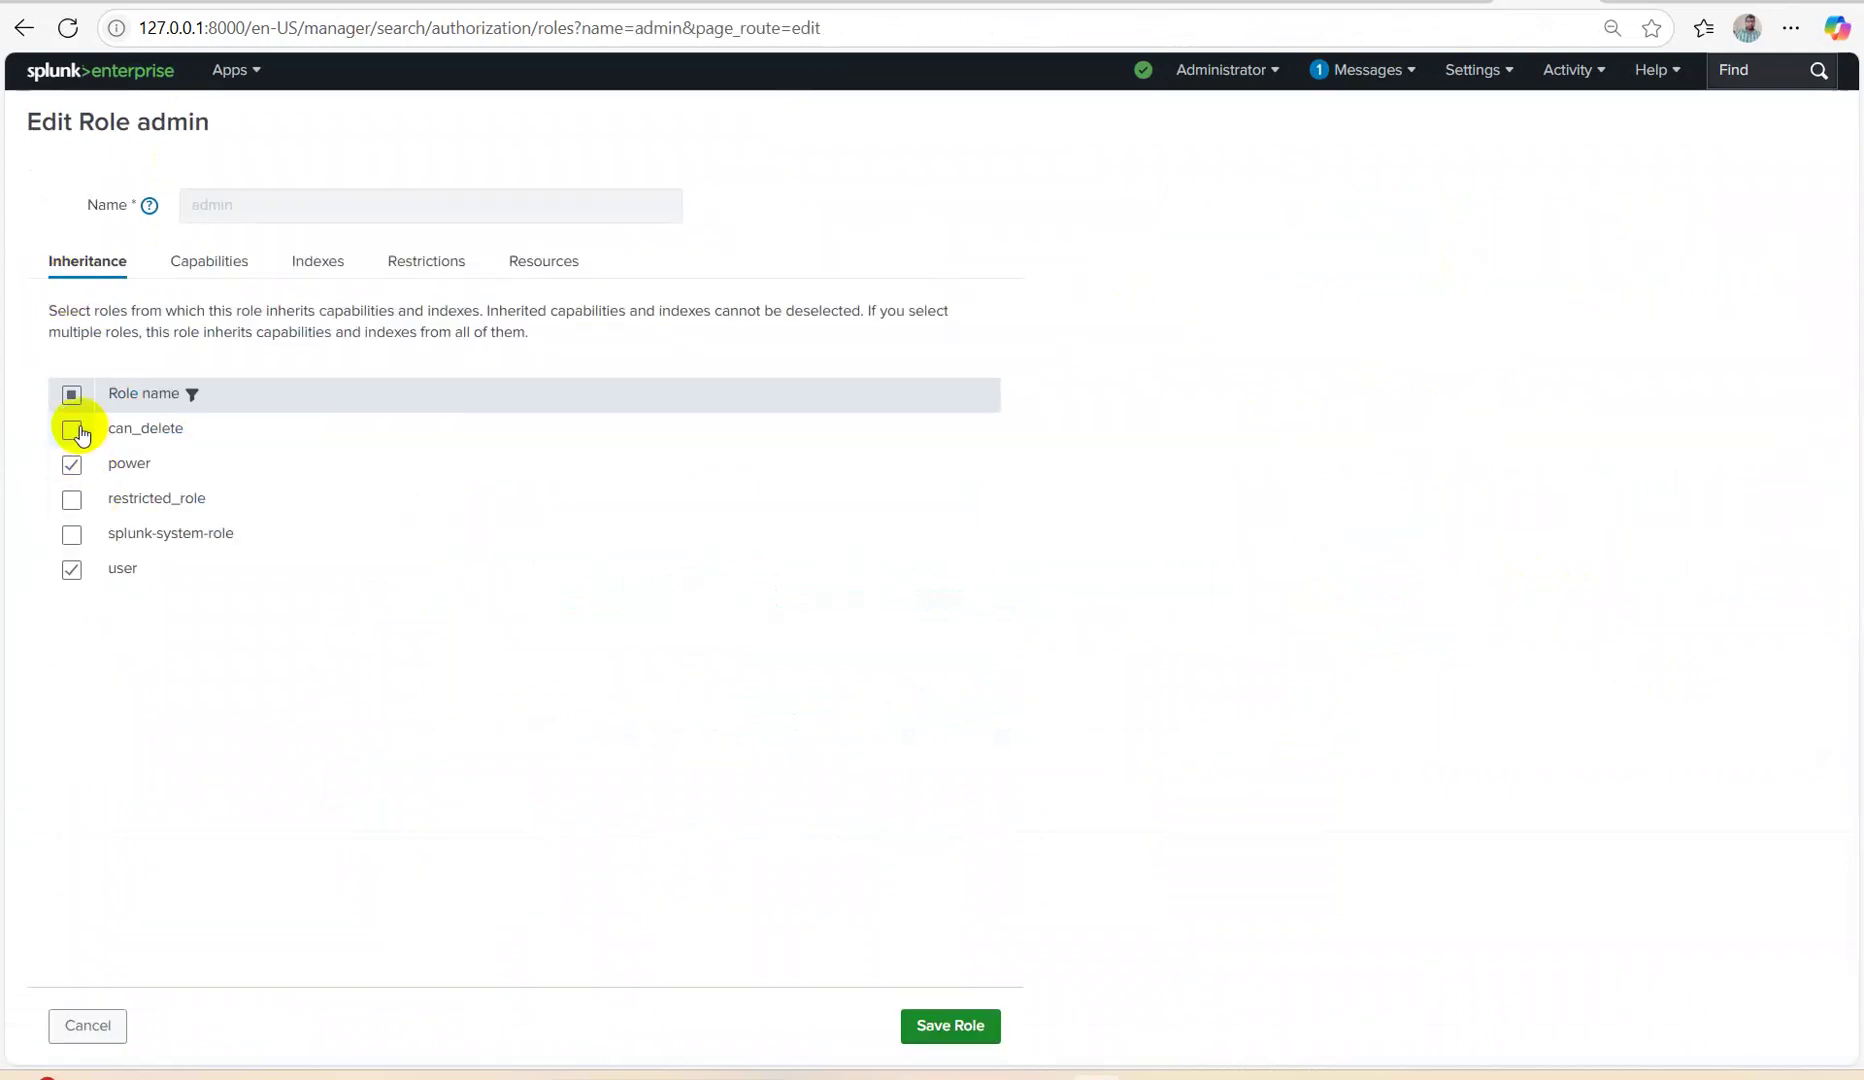
pyautogui.click(934, 1040)
pyautogui.click(1293, 290)
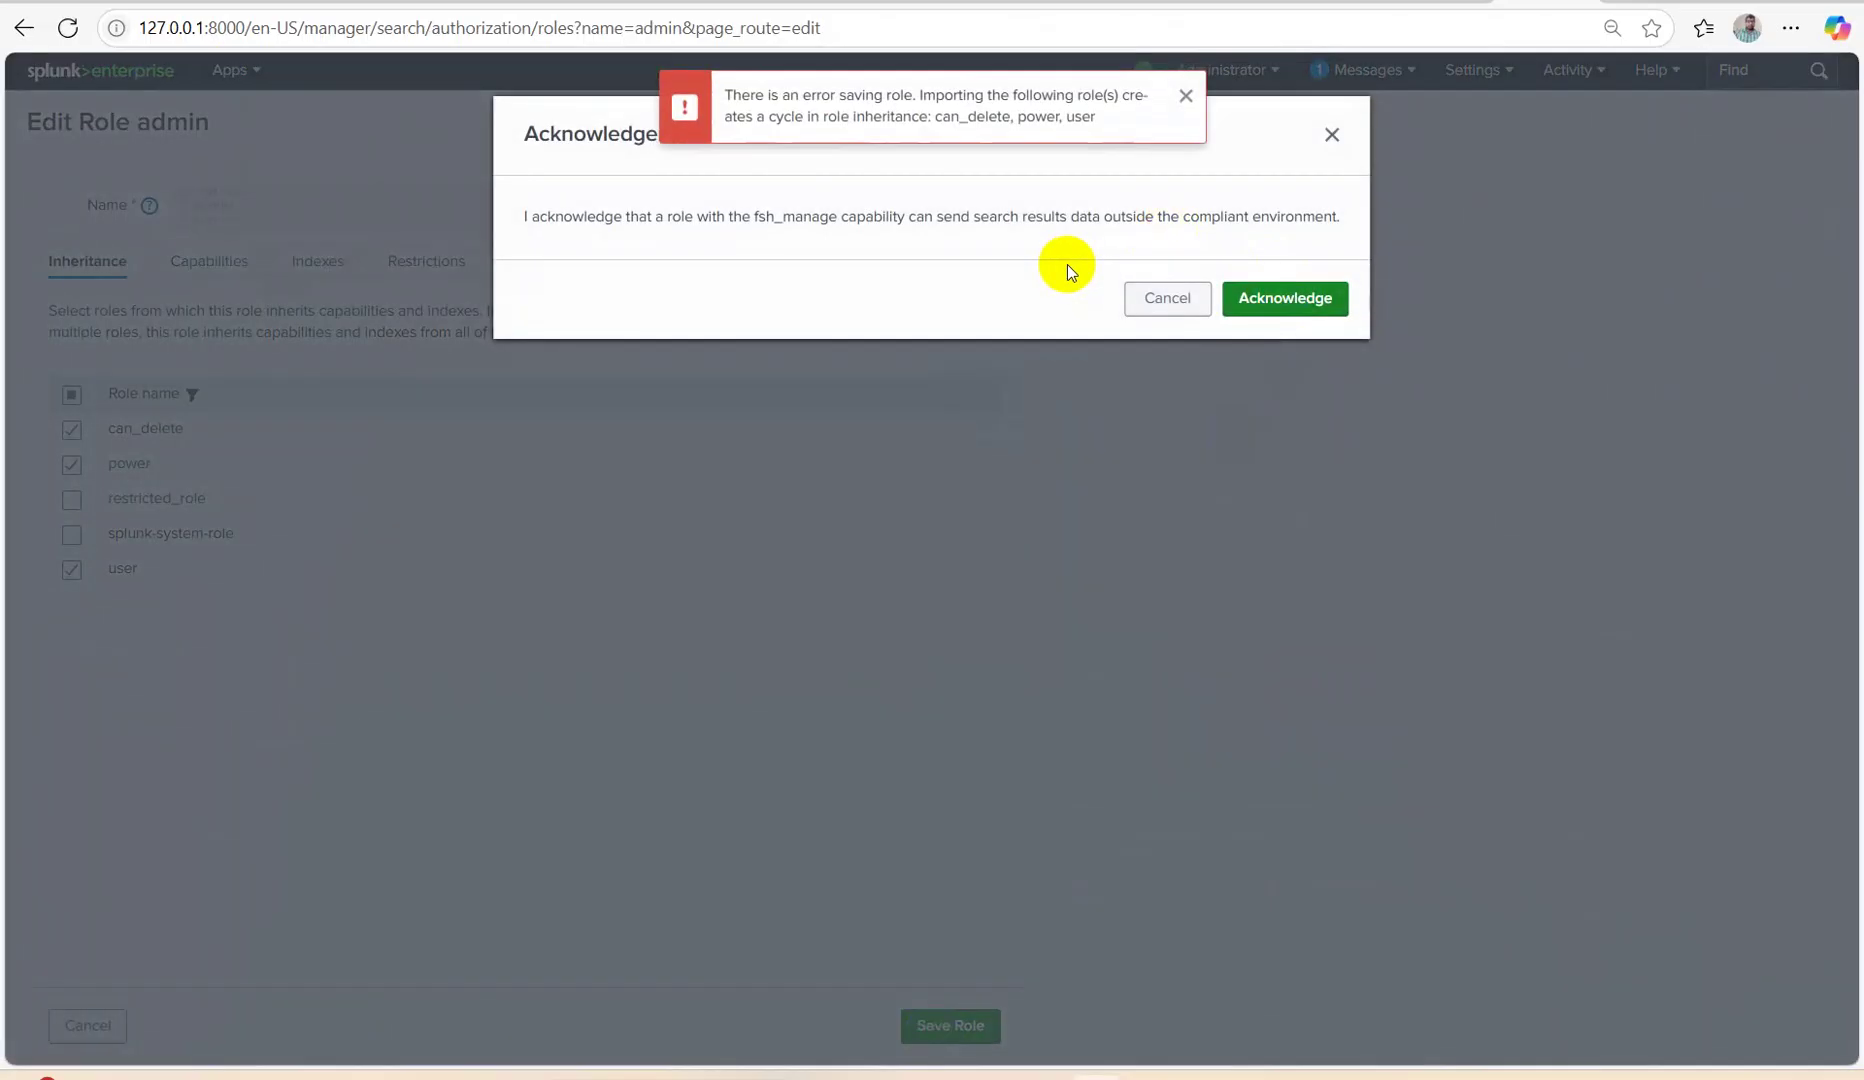
pyautogui.click(1185, 97)
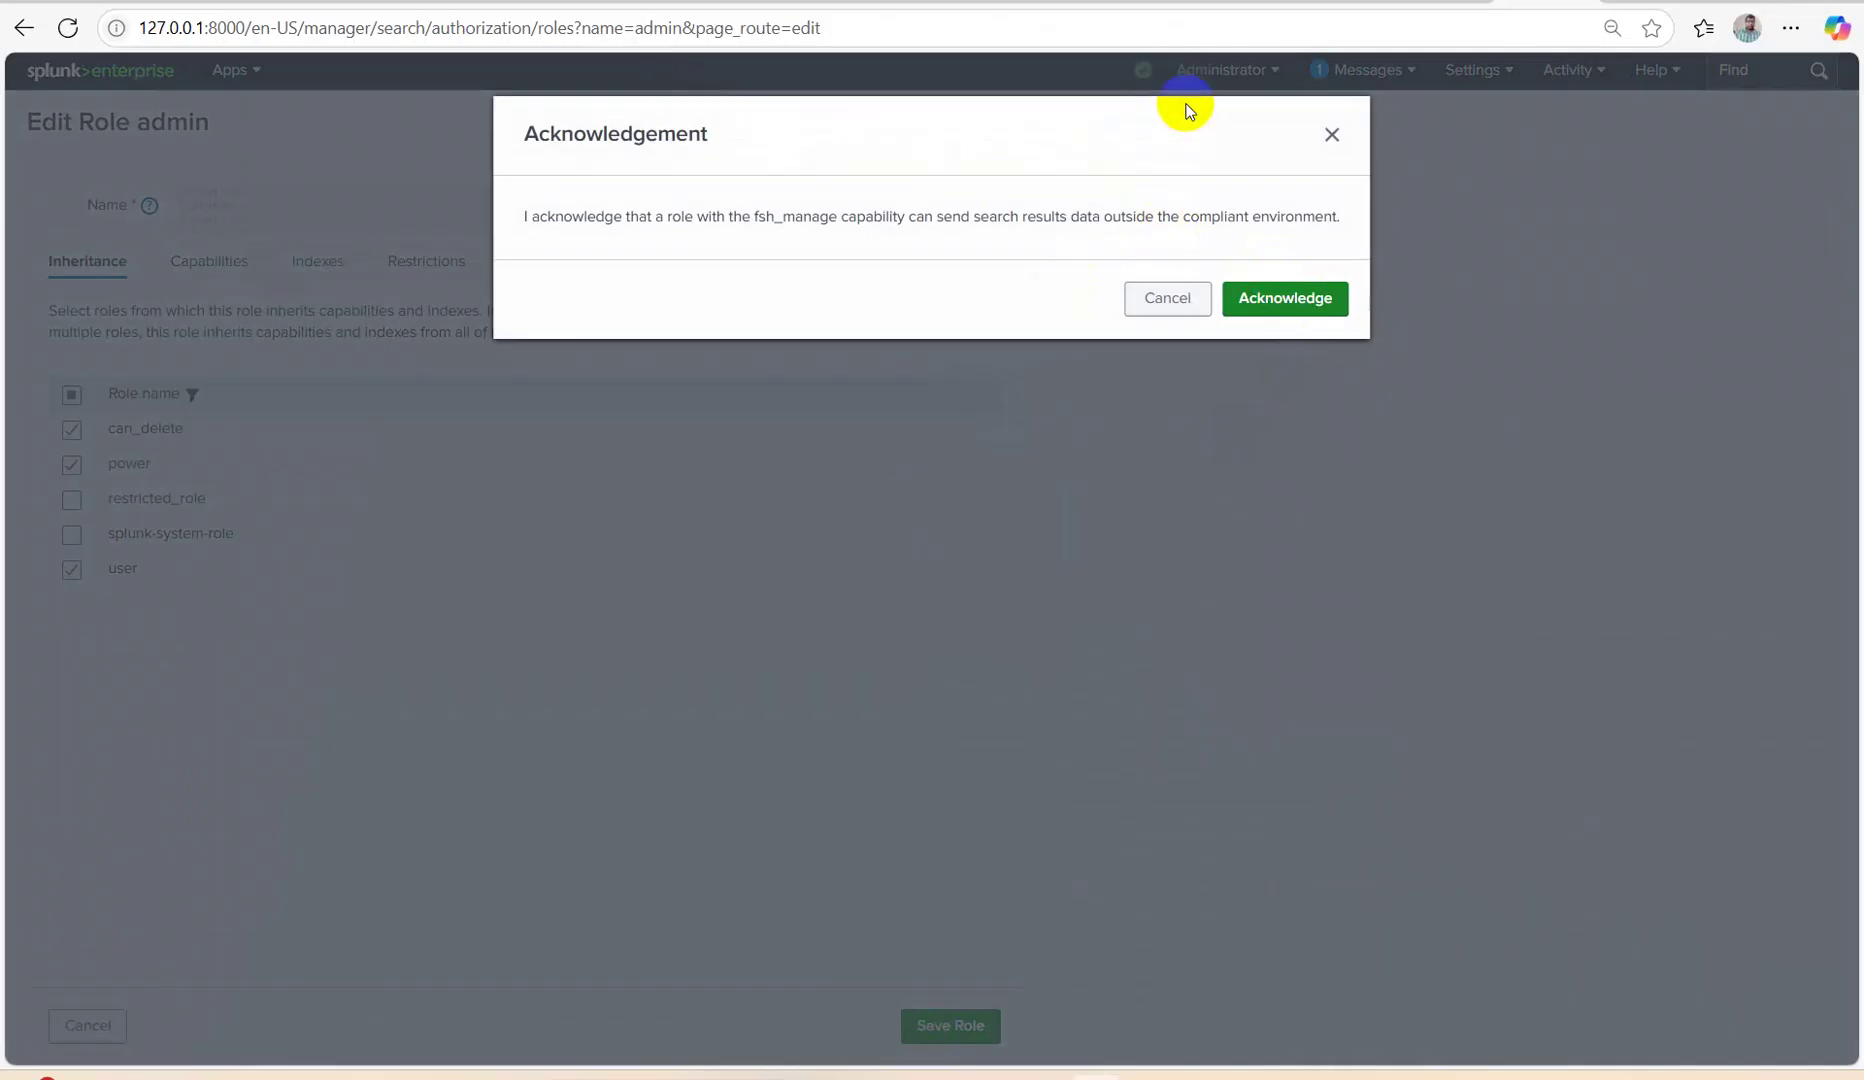
pyautogui.click(1332, 135)
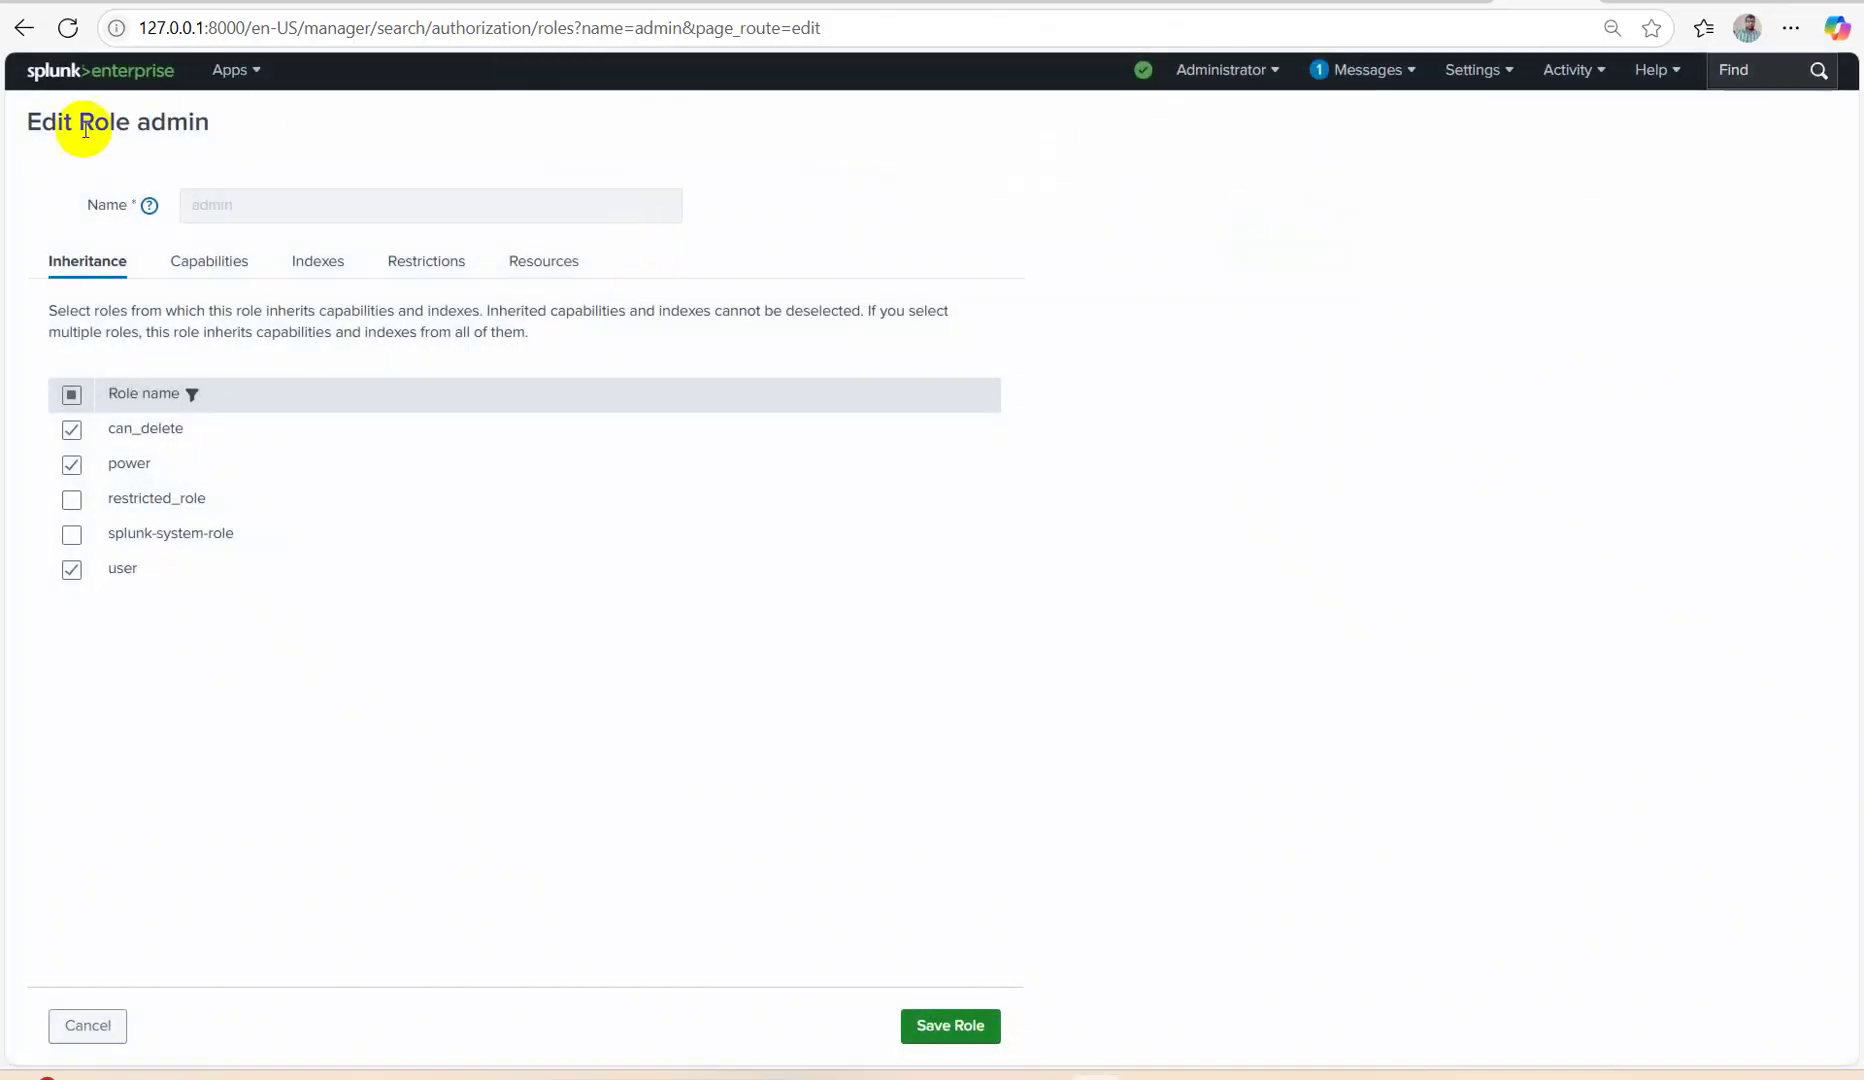
pyautogui.click(24, 28)
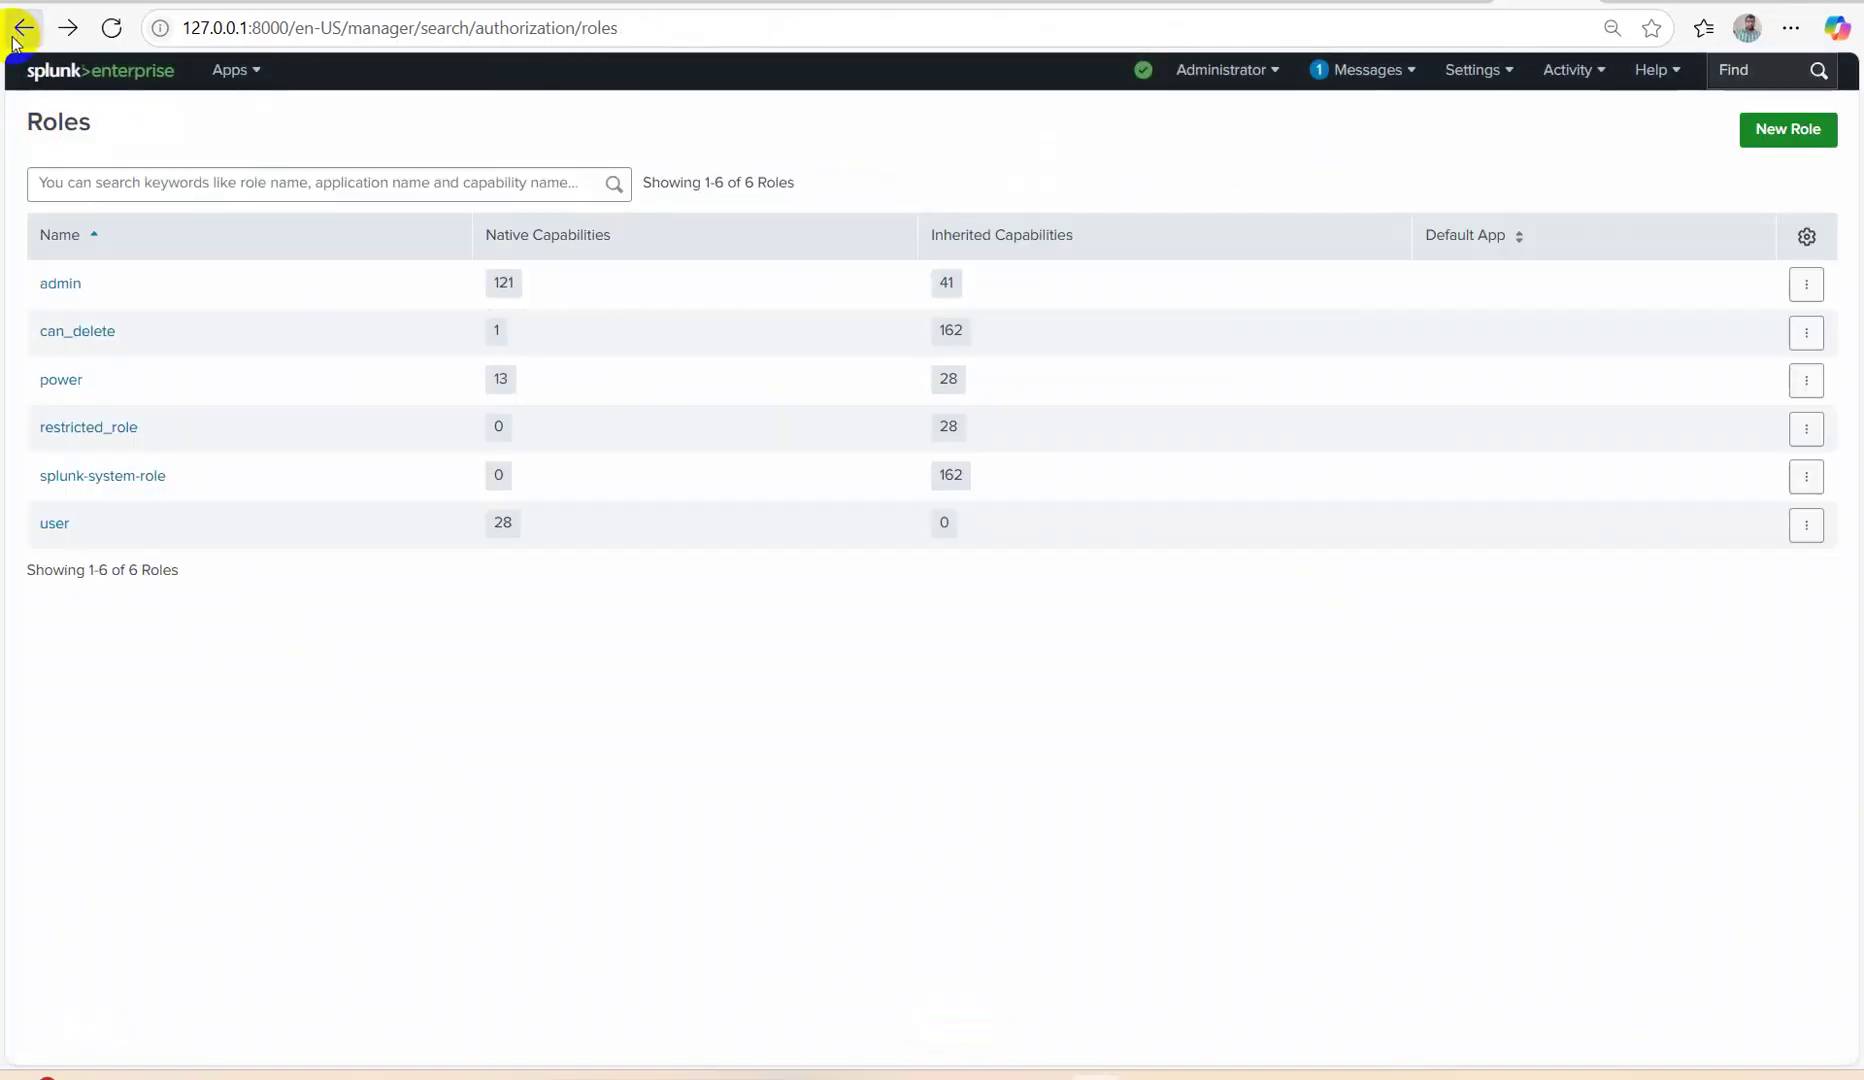
# Remove admin inheritance from can_delete, then make admin inherit can_delete, saving both roles.
pyautogui.click(76, 332)
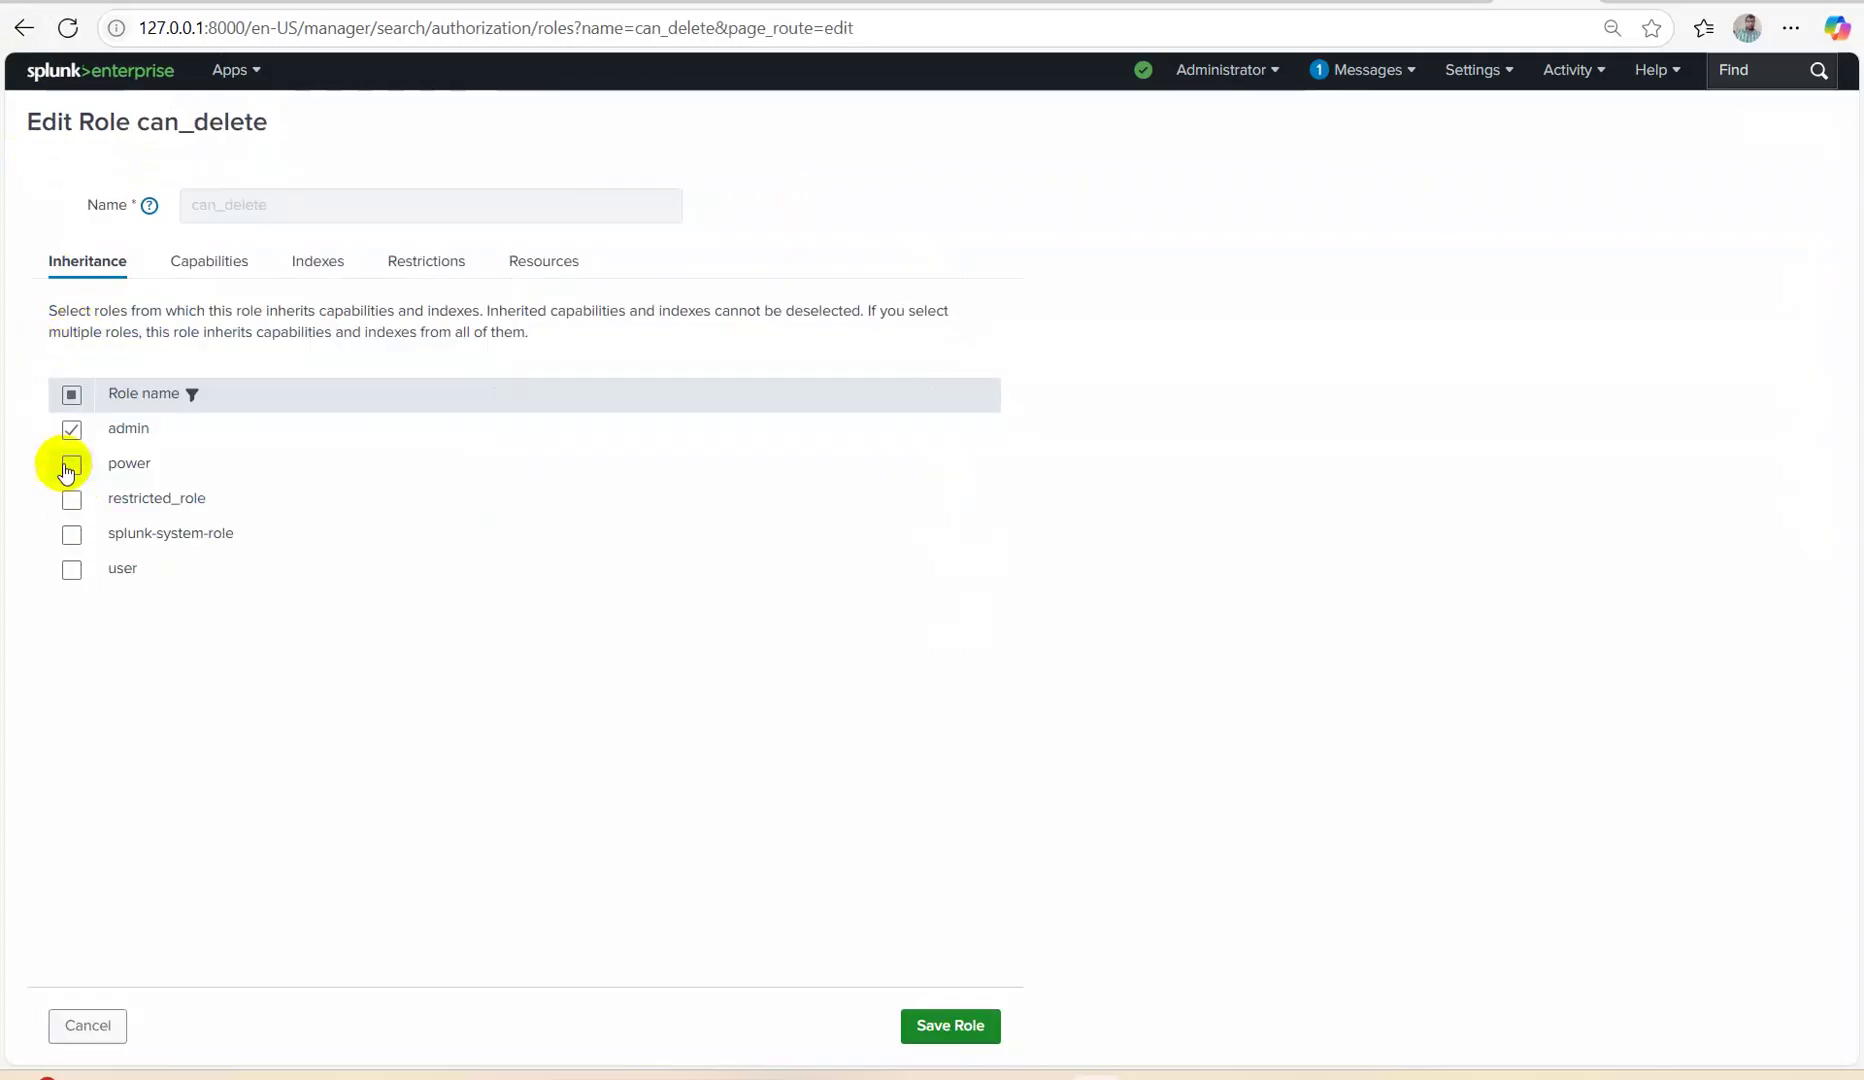
pyautogui.click(950, 1022)
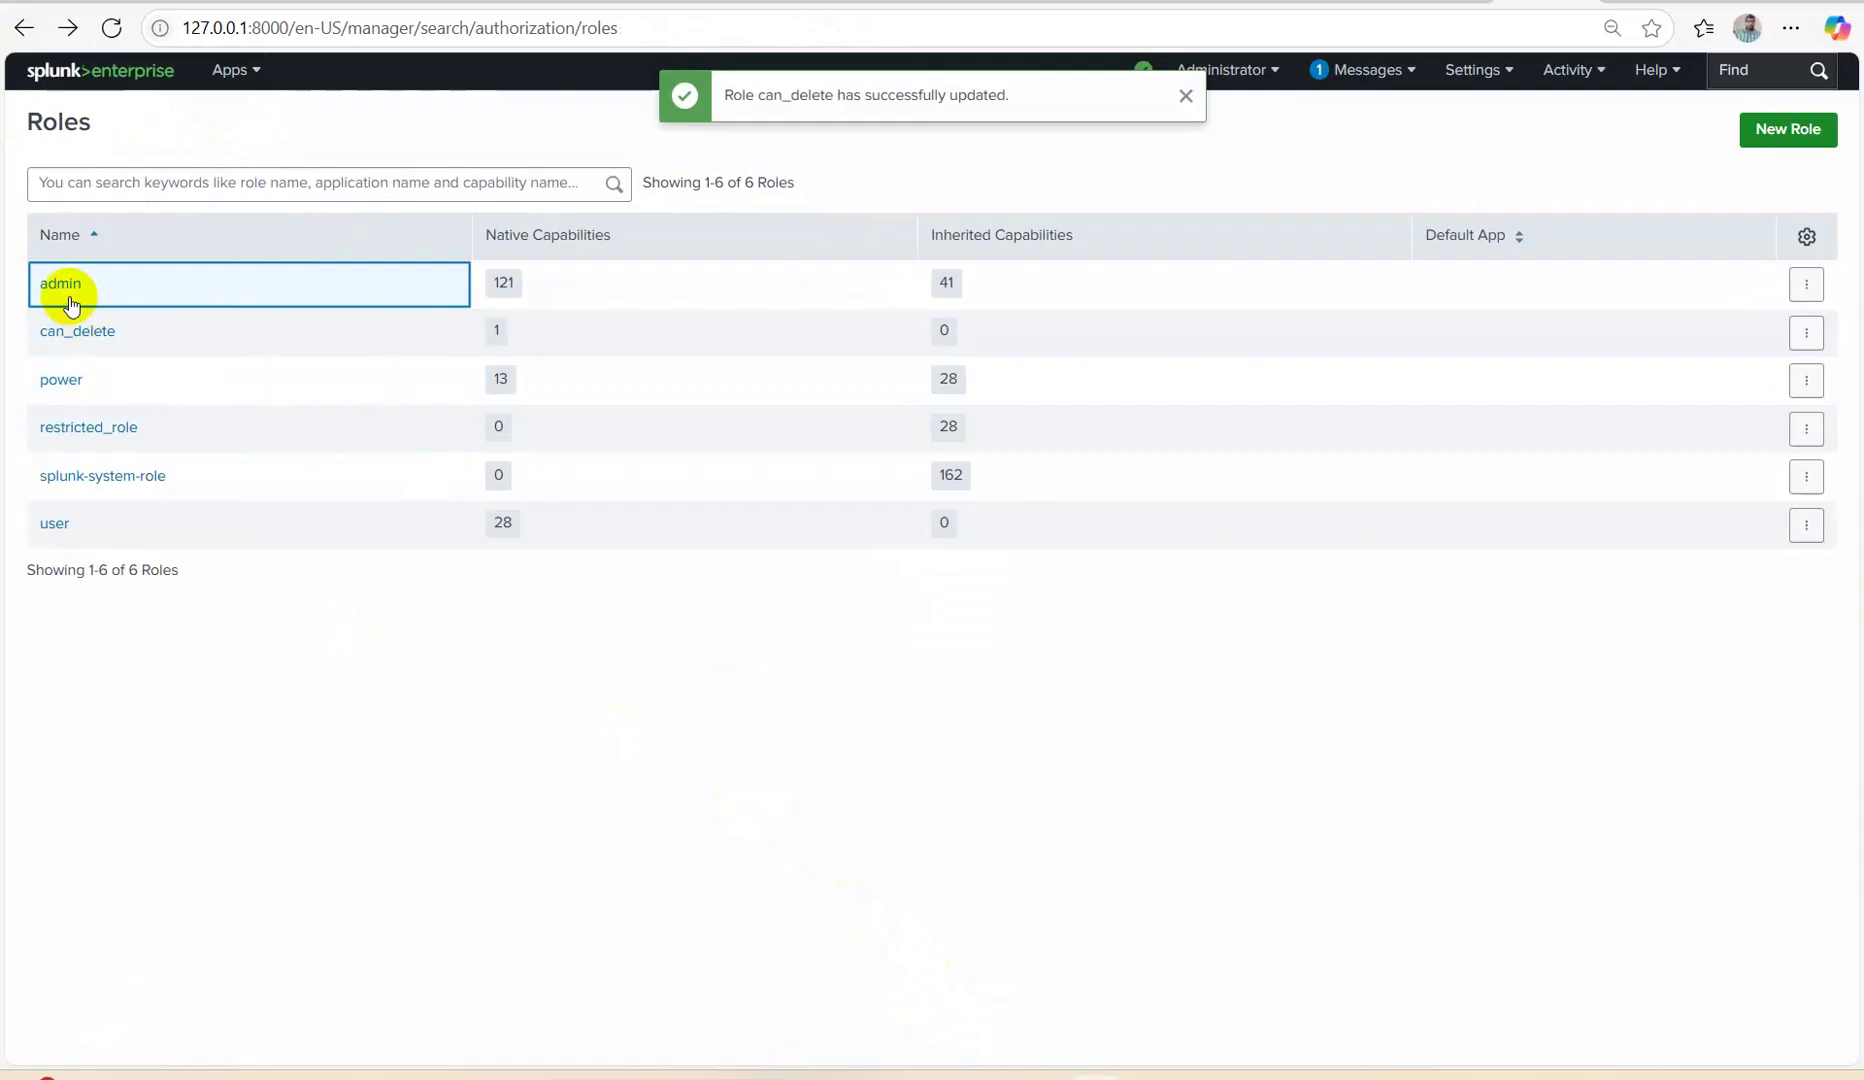
pyautogui.click(68, 292)
pyautogui.click(71, 429)
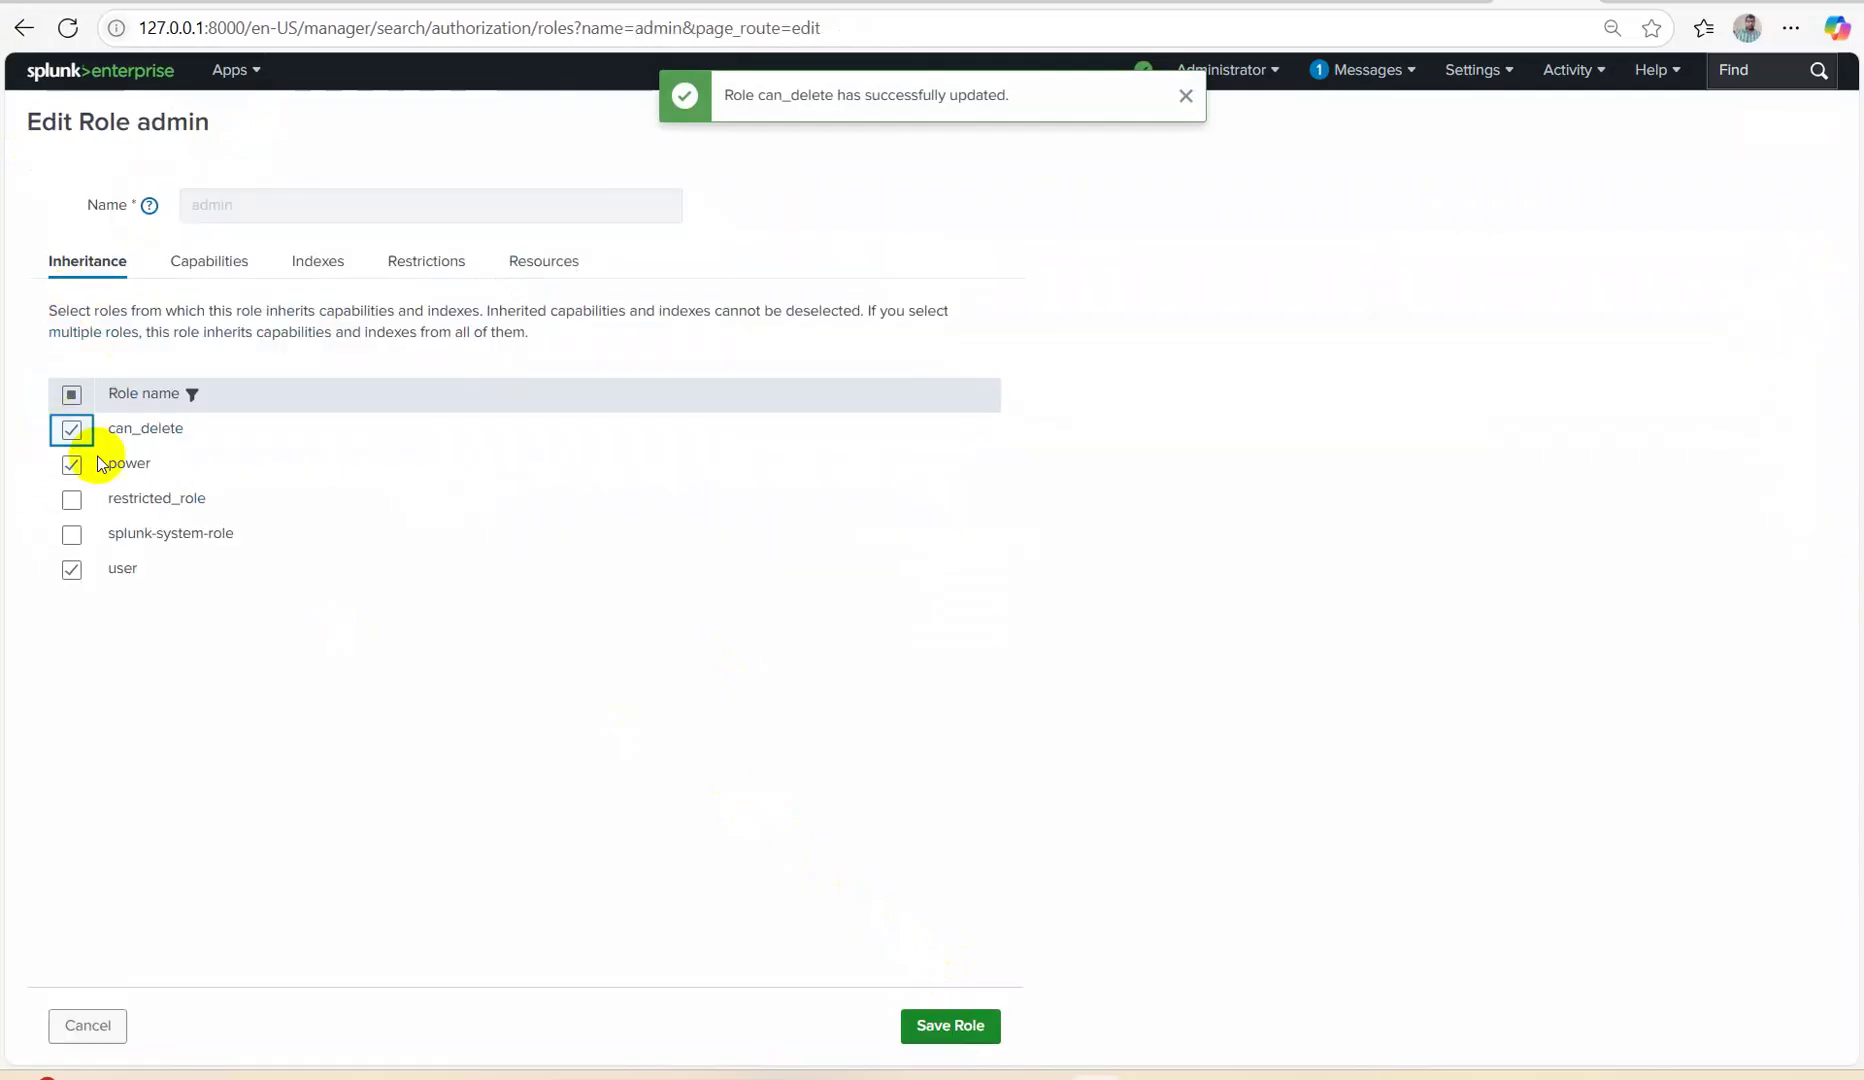
pyautogui.click(950, 1025)
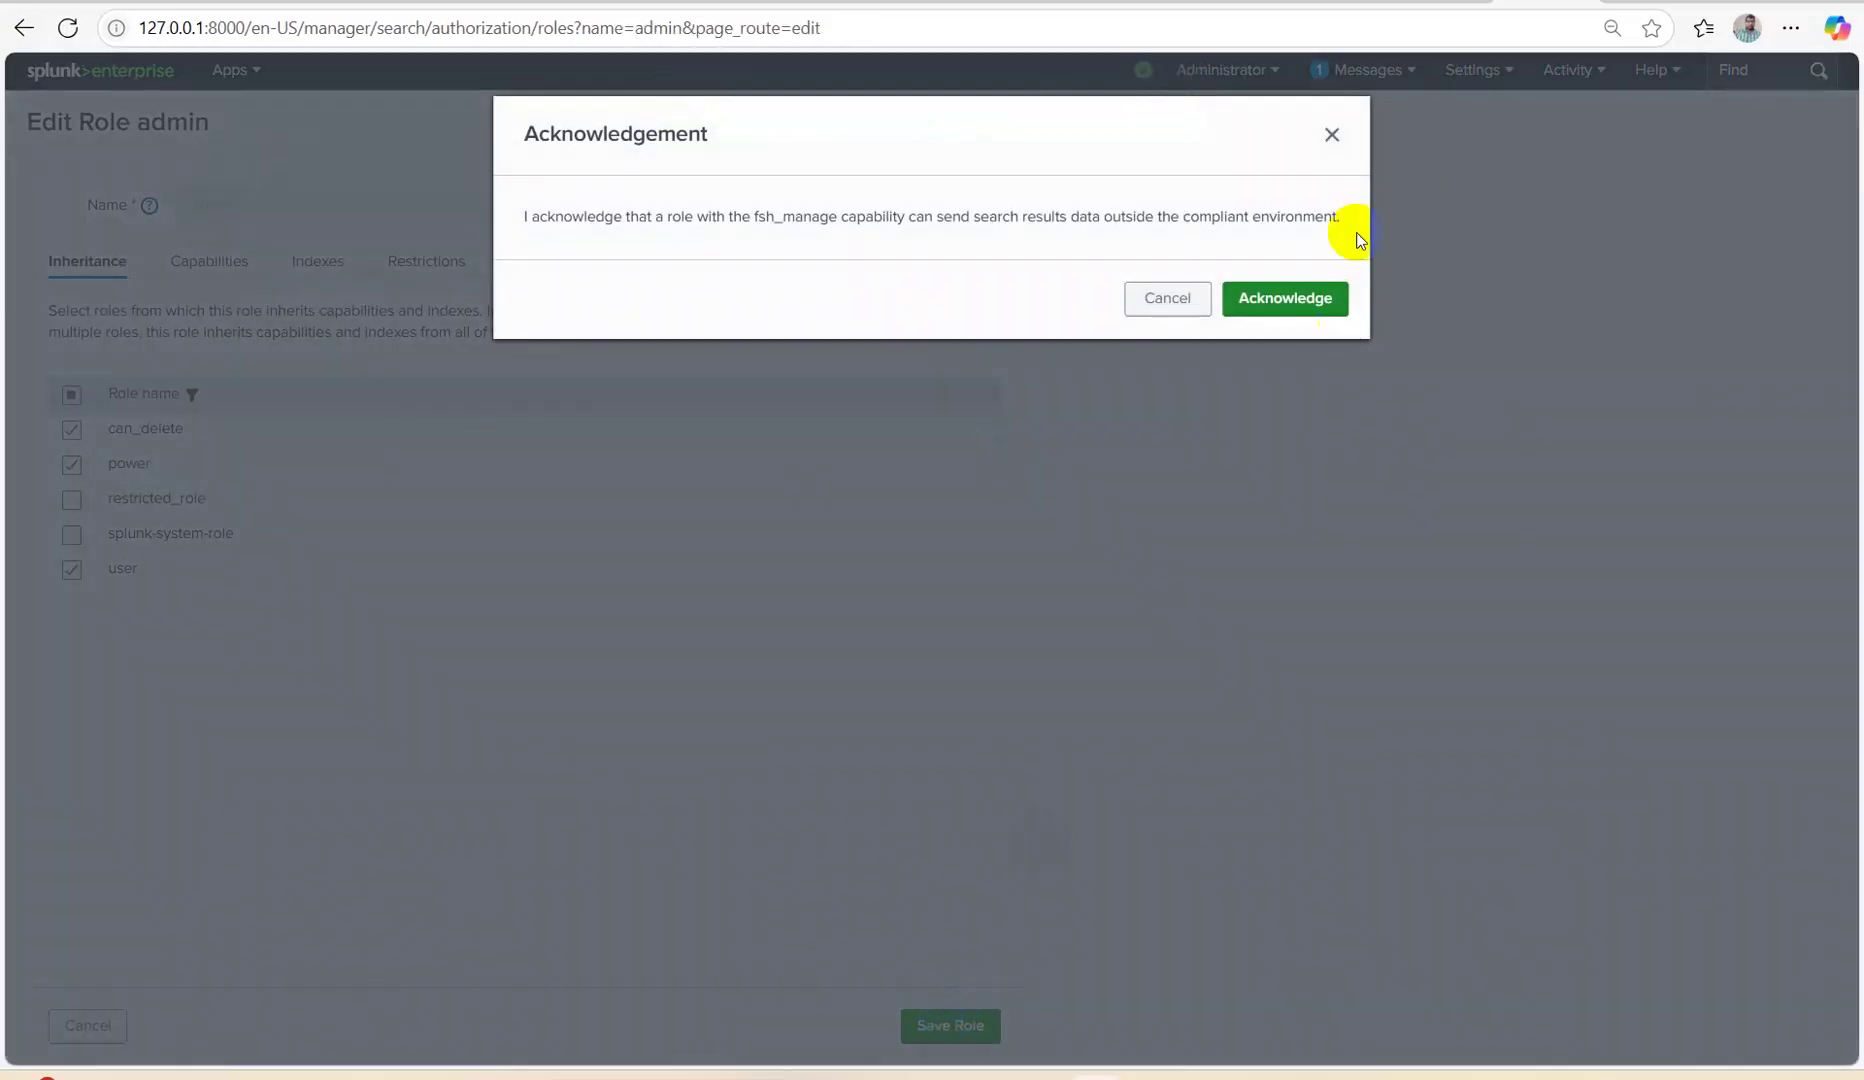
pyautogui.click(1245, 300)
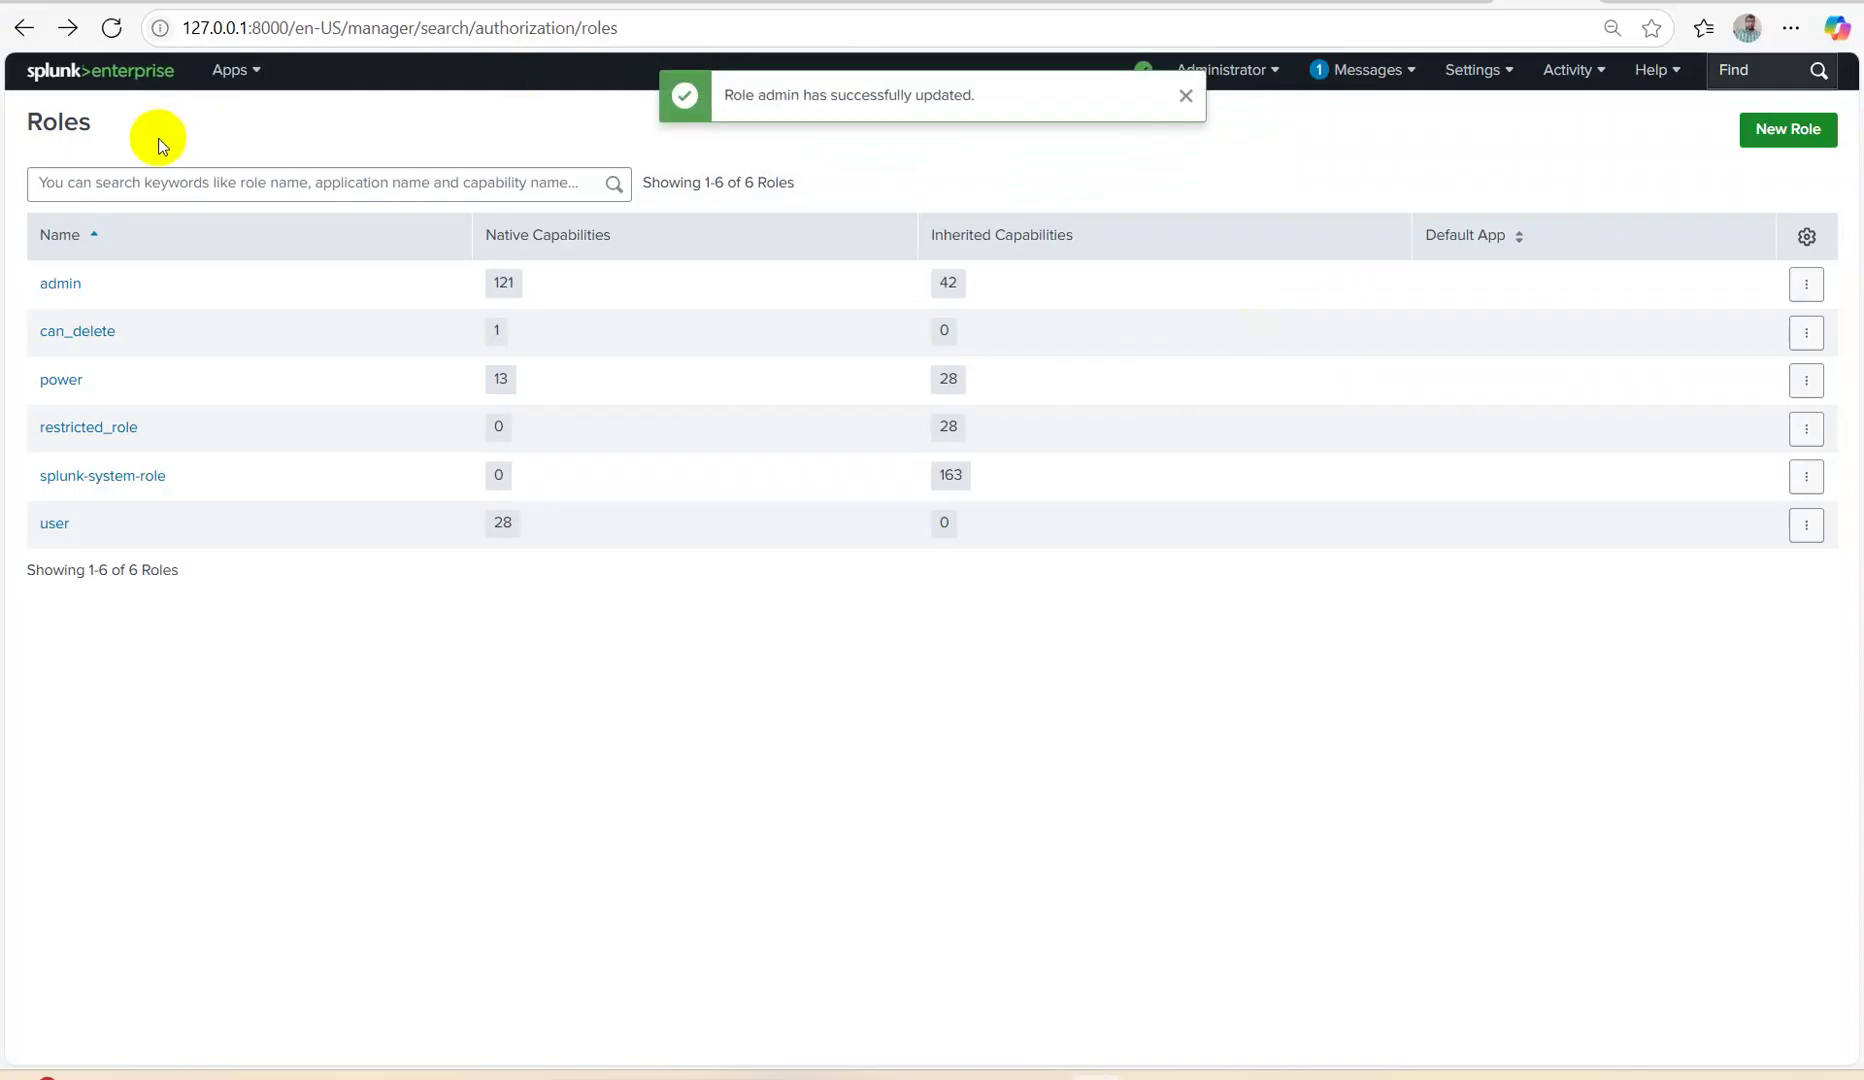
pyautogui.click(66, 72)
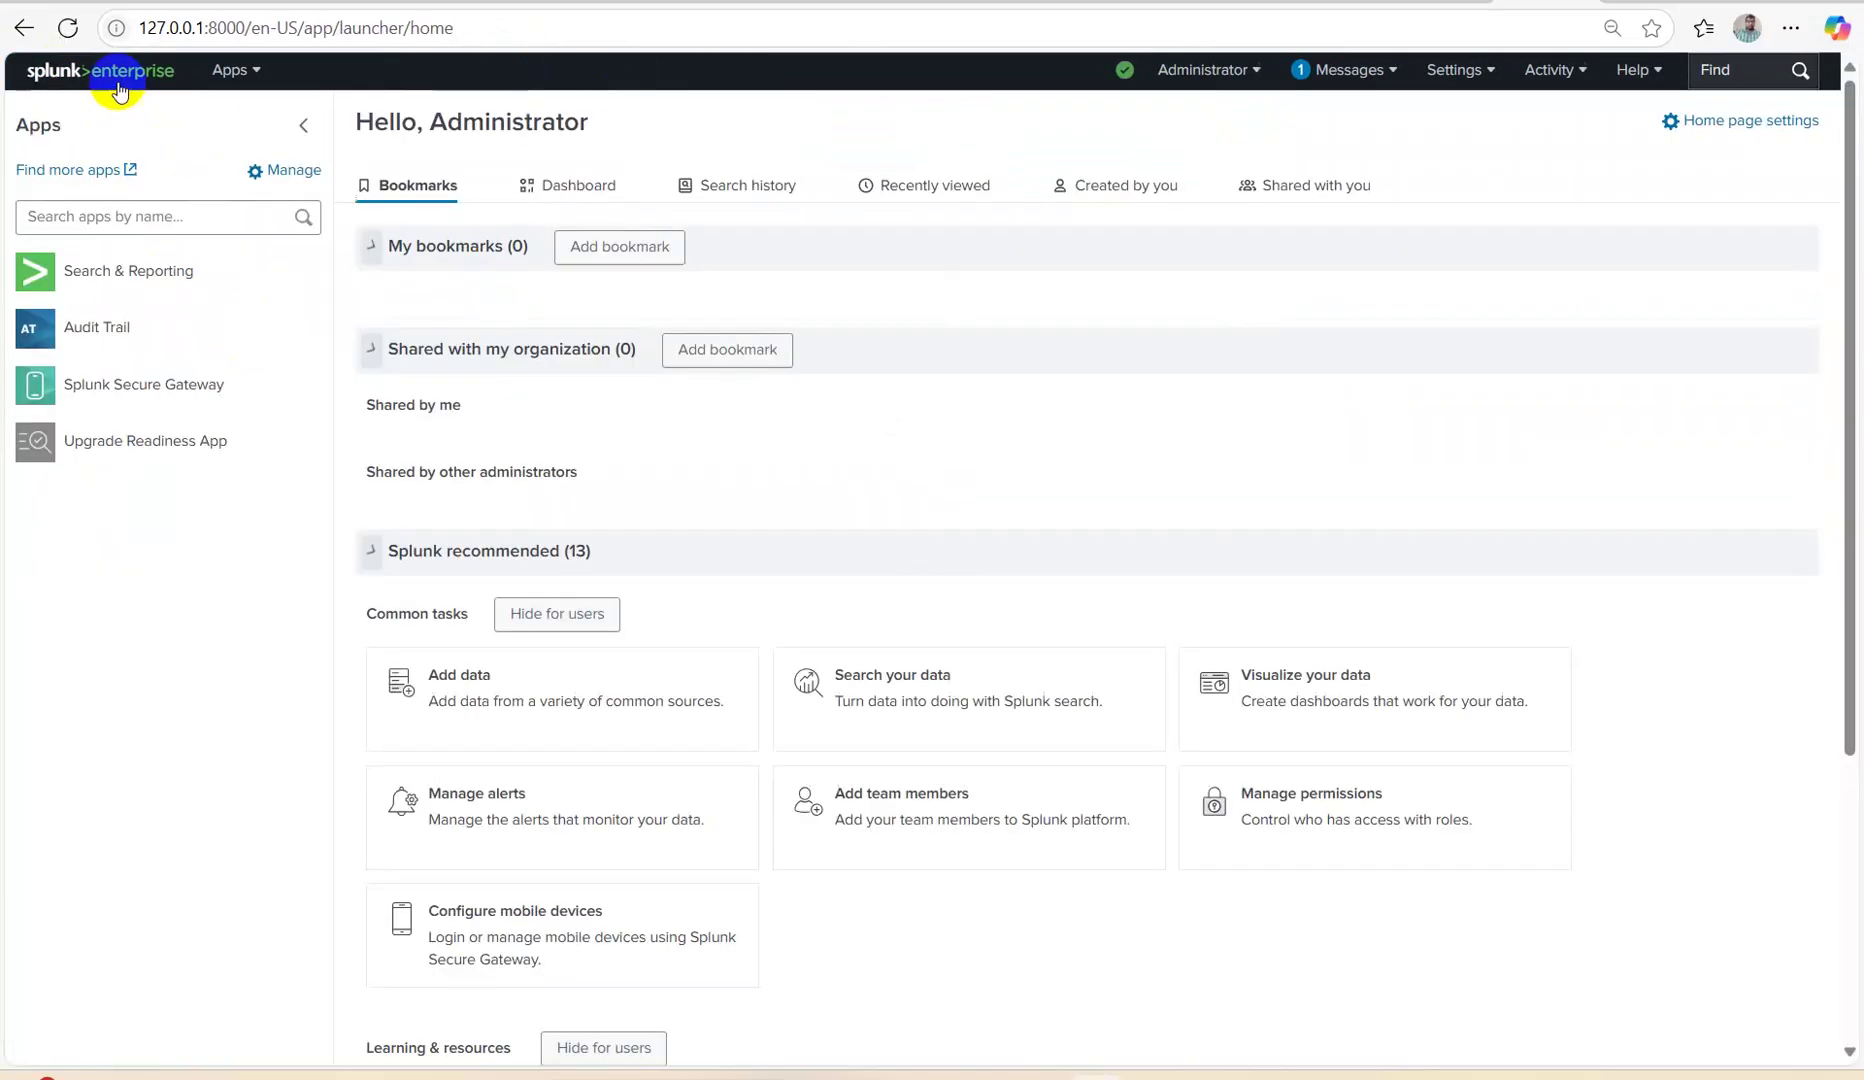
# Run the suggested index="main" vendor_sales/vendor_sales search over All time.
pyautogui.click(116, 298)
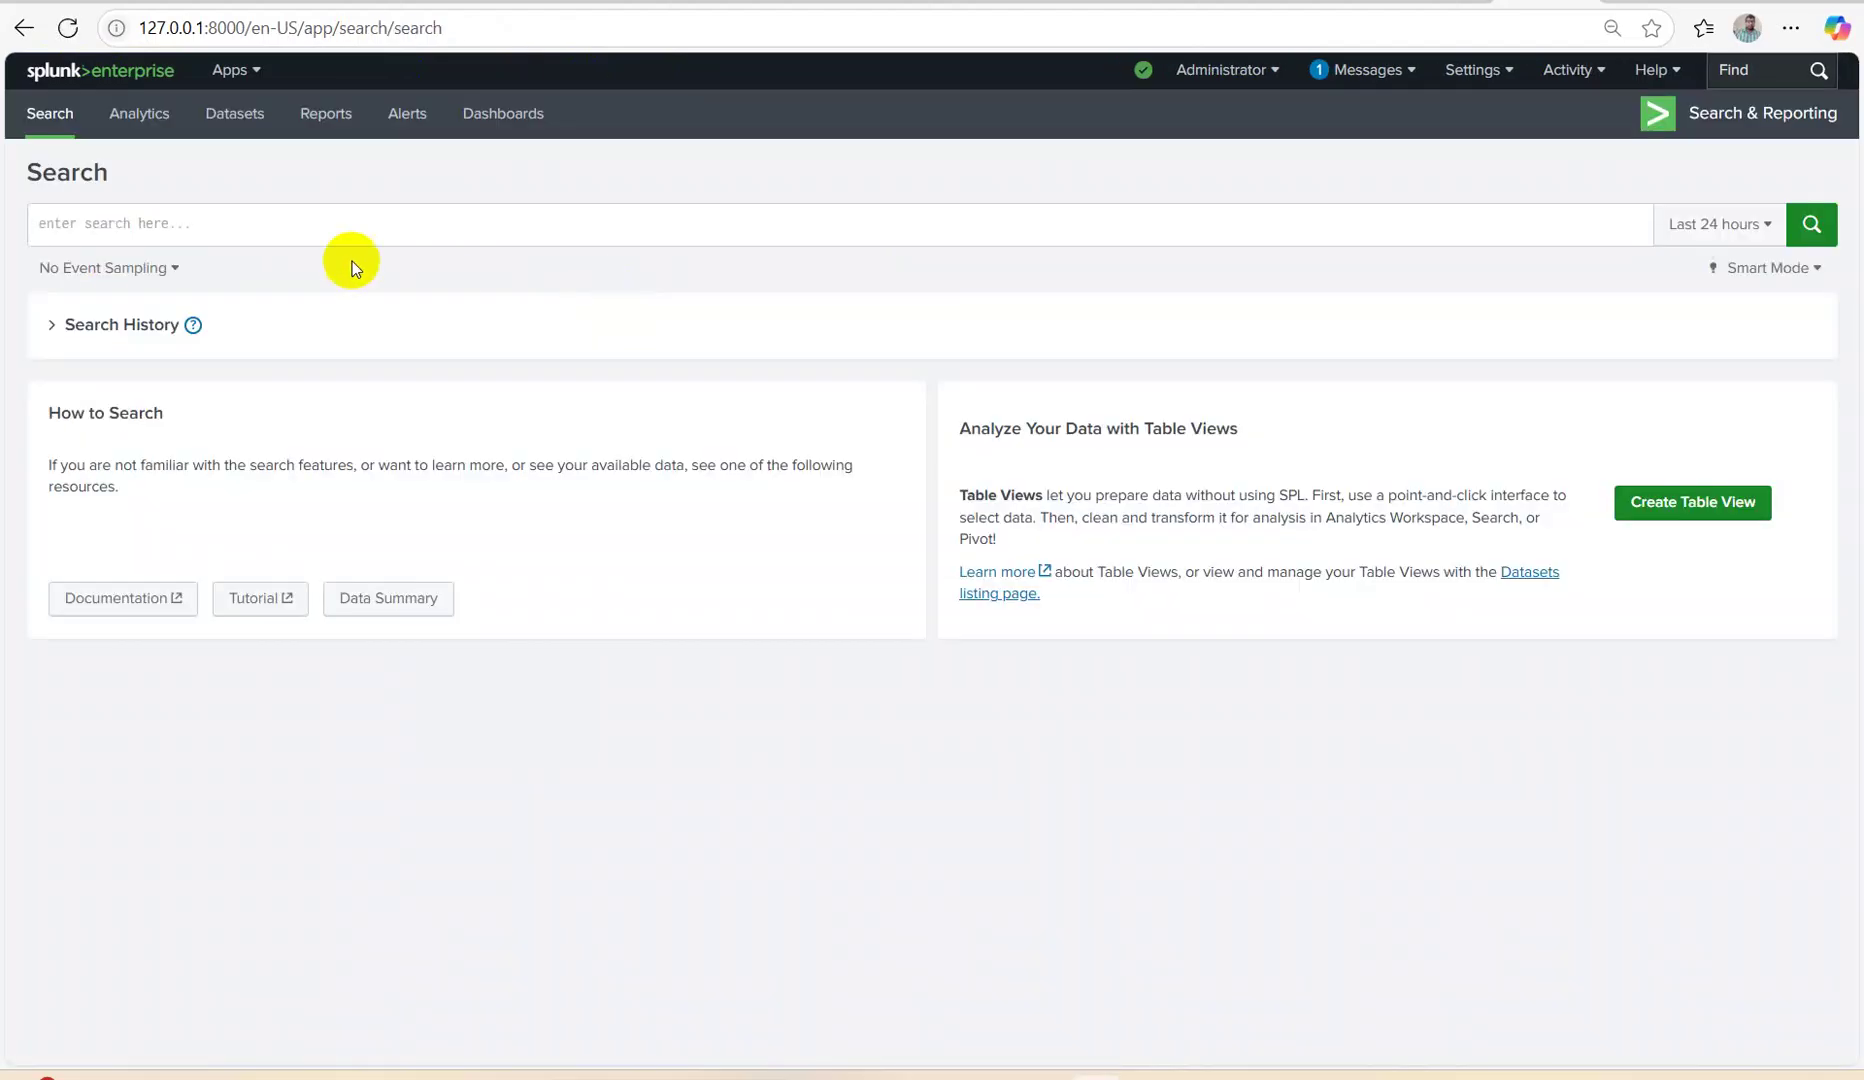
pyautogui.write('inde')
pyautogui.press('BackSpace')
pyautogui.press('BackSpace')
pyautogui.press('BackSpace')
pyautogui.write('nde')
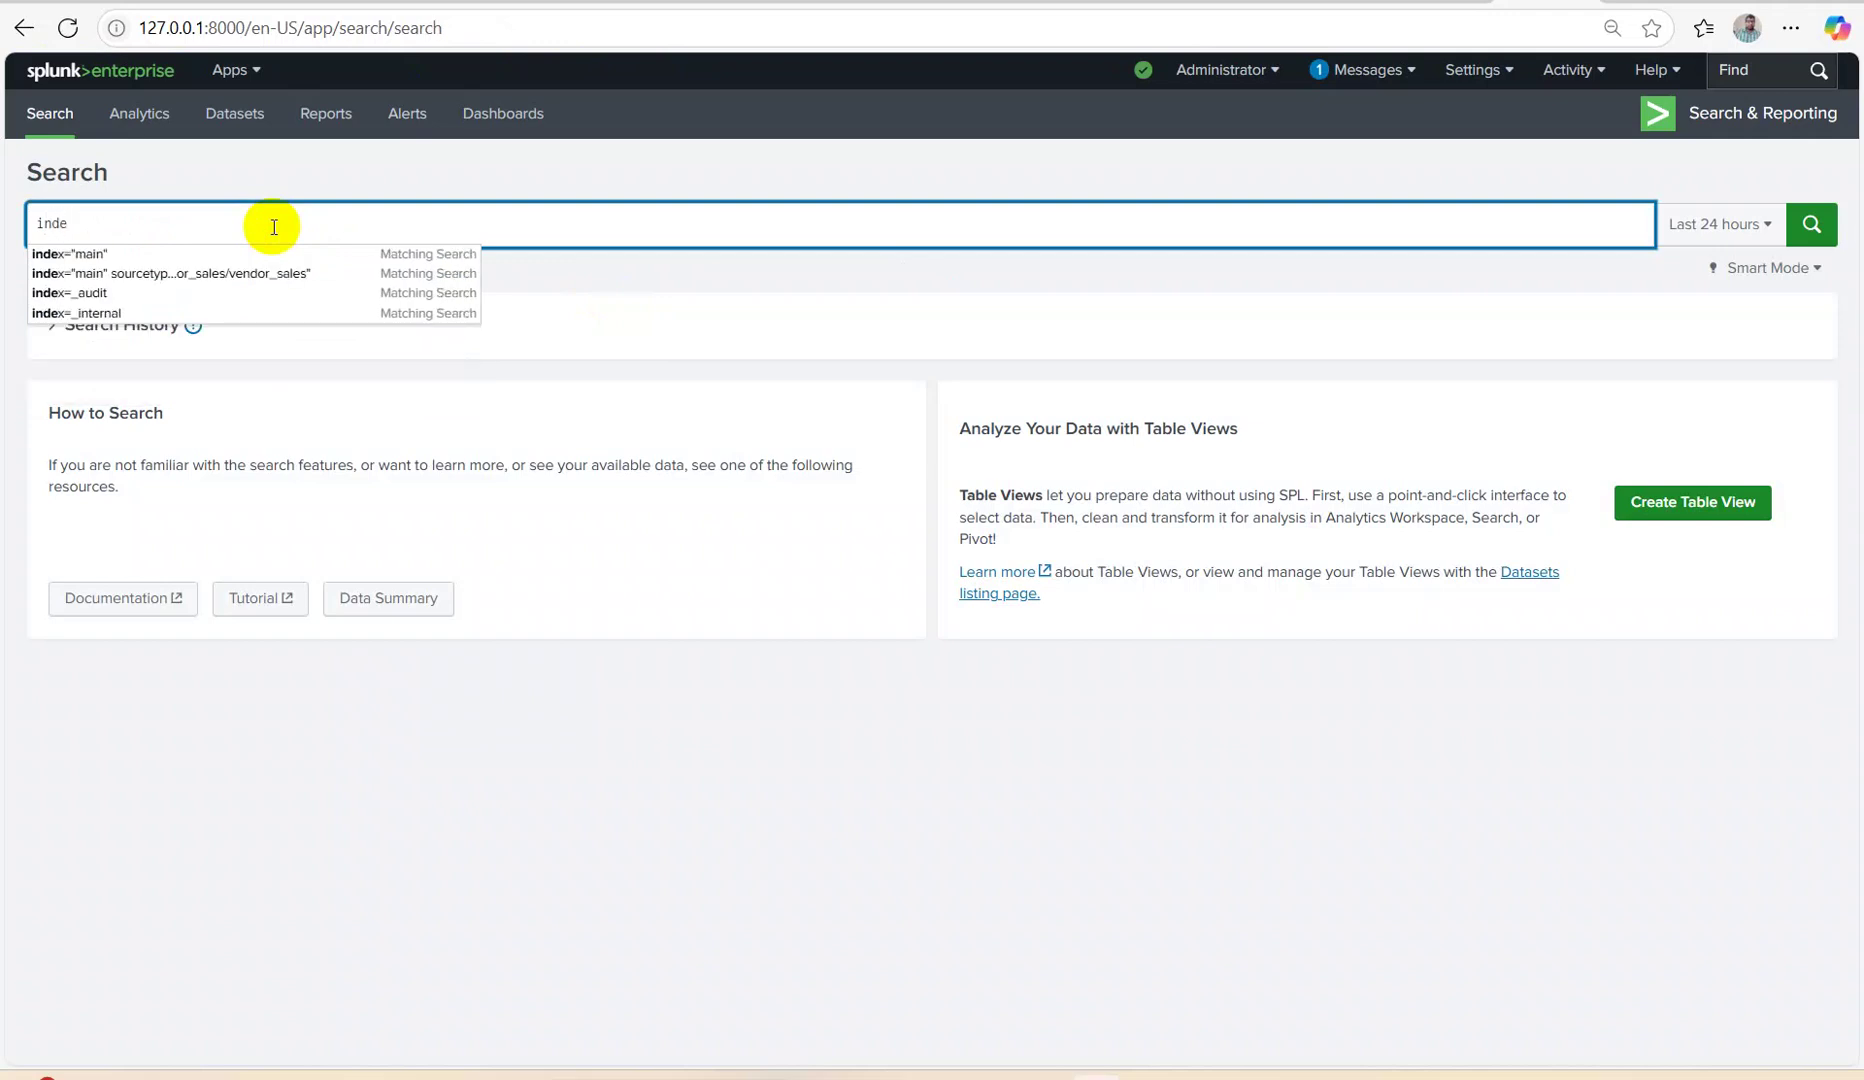
pyautogui.press('Down')
pyautogui.press('Down')
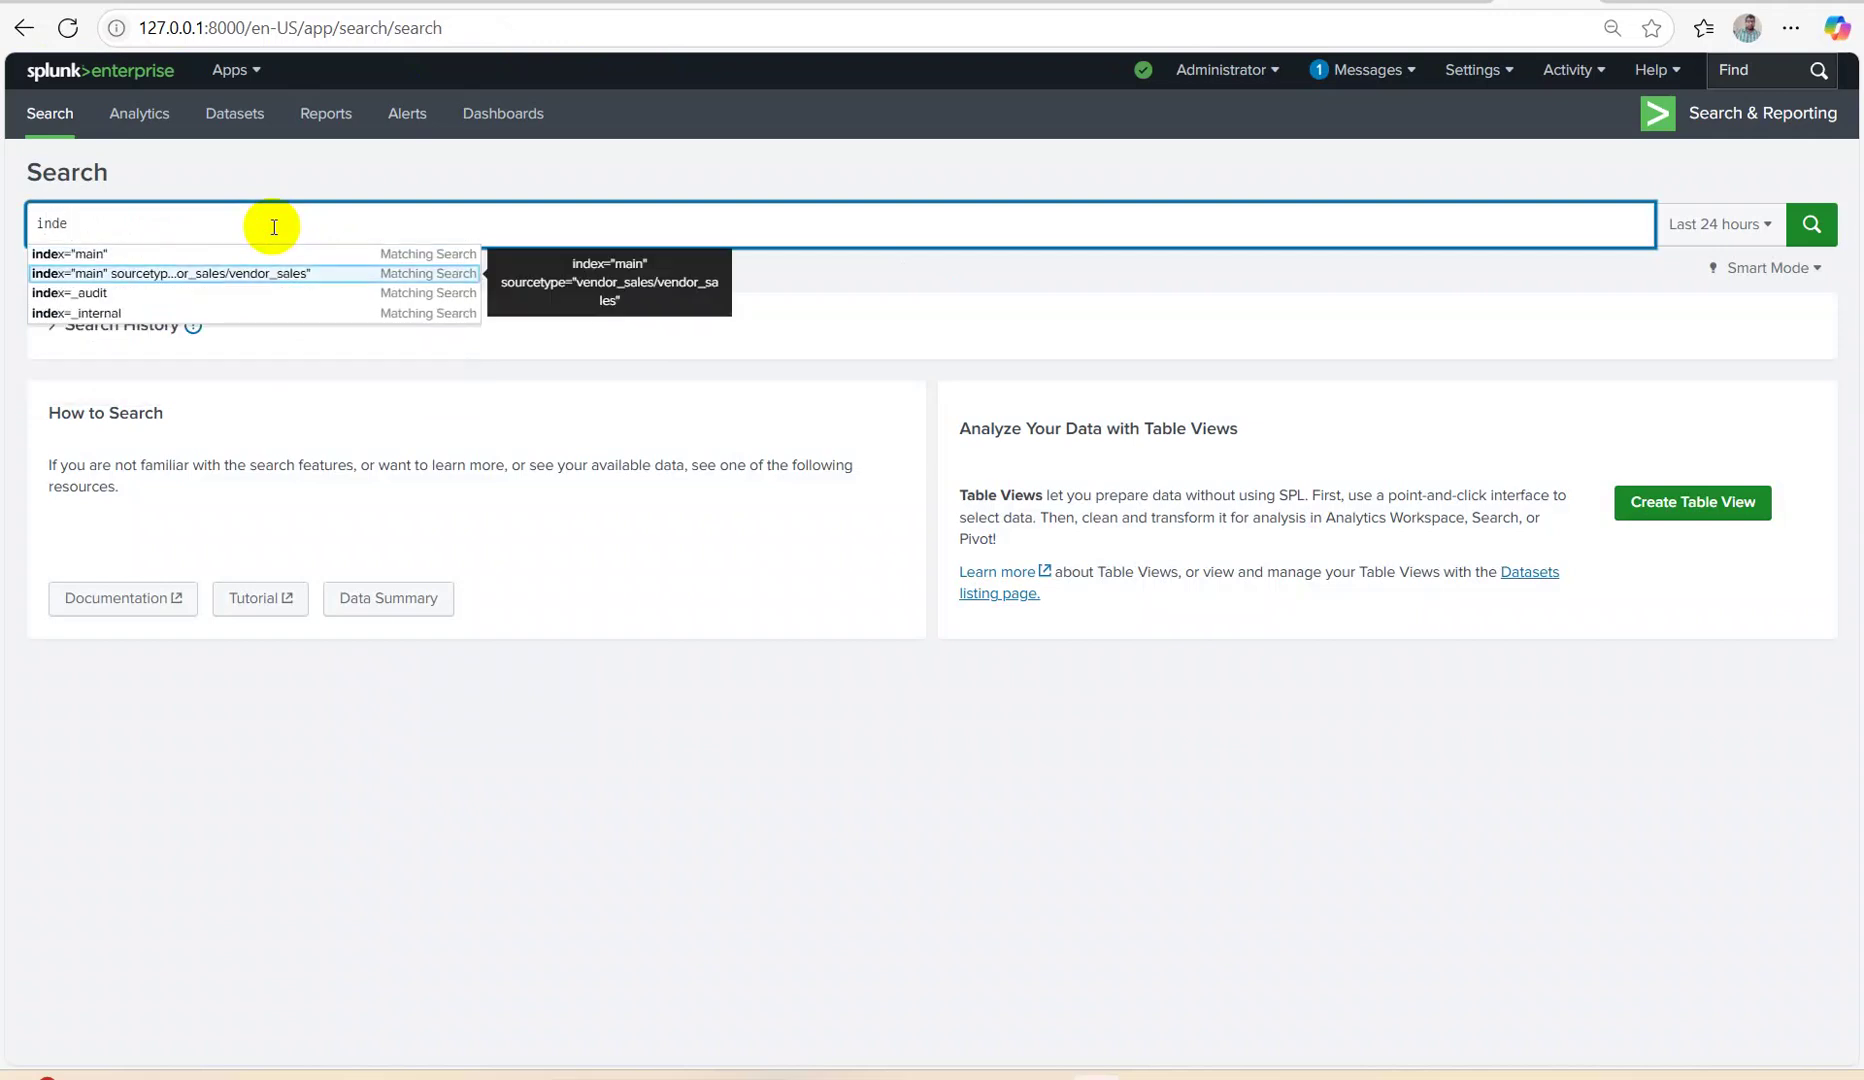
pyautogui.press('Return')
pyautogui.click(1690, 218)
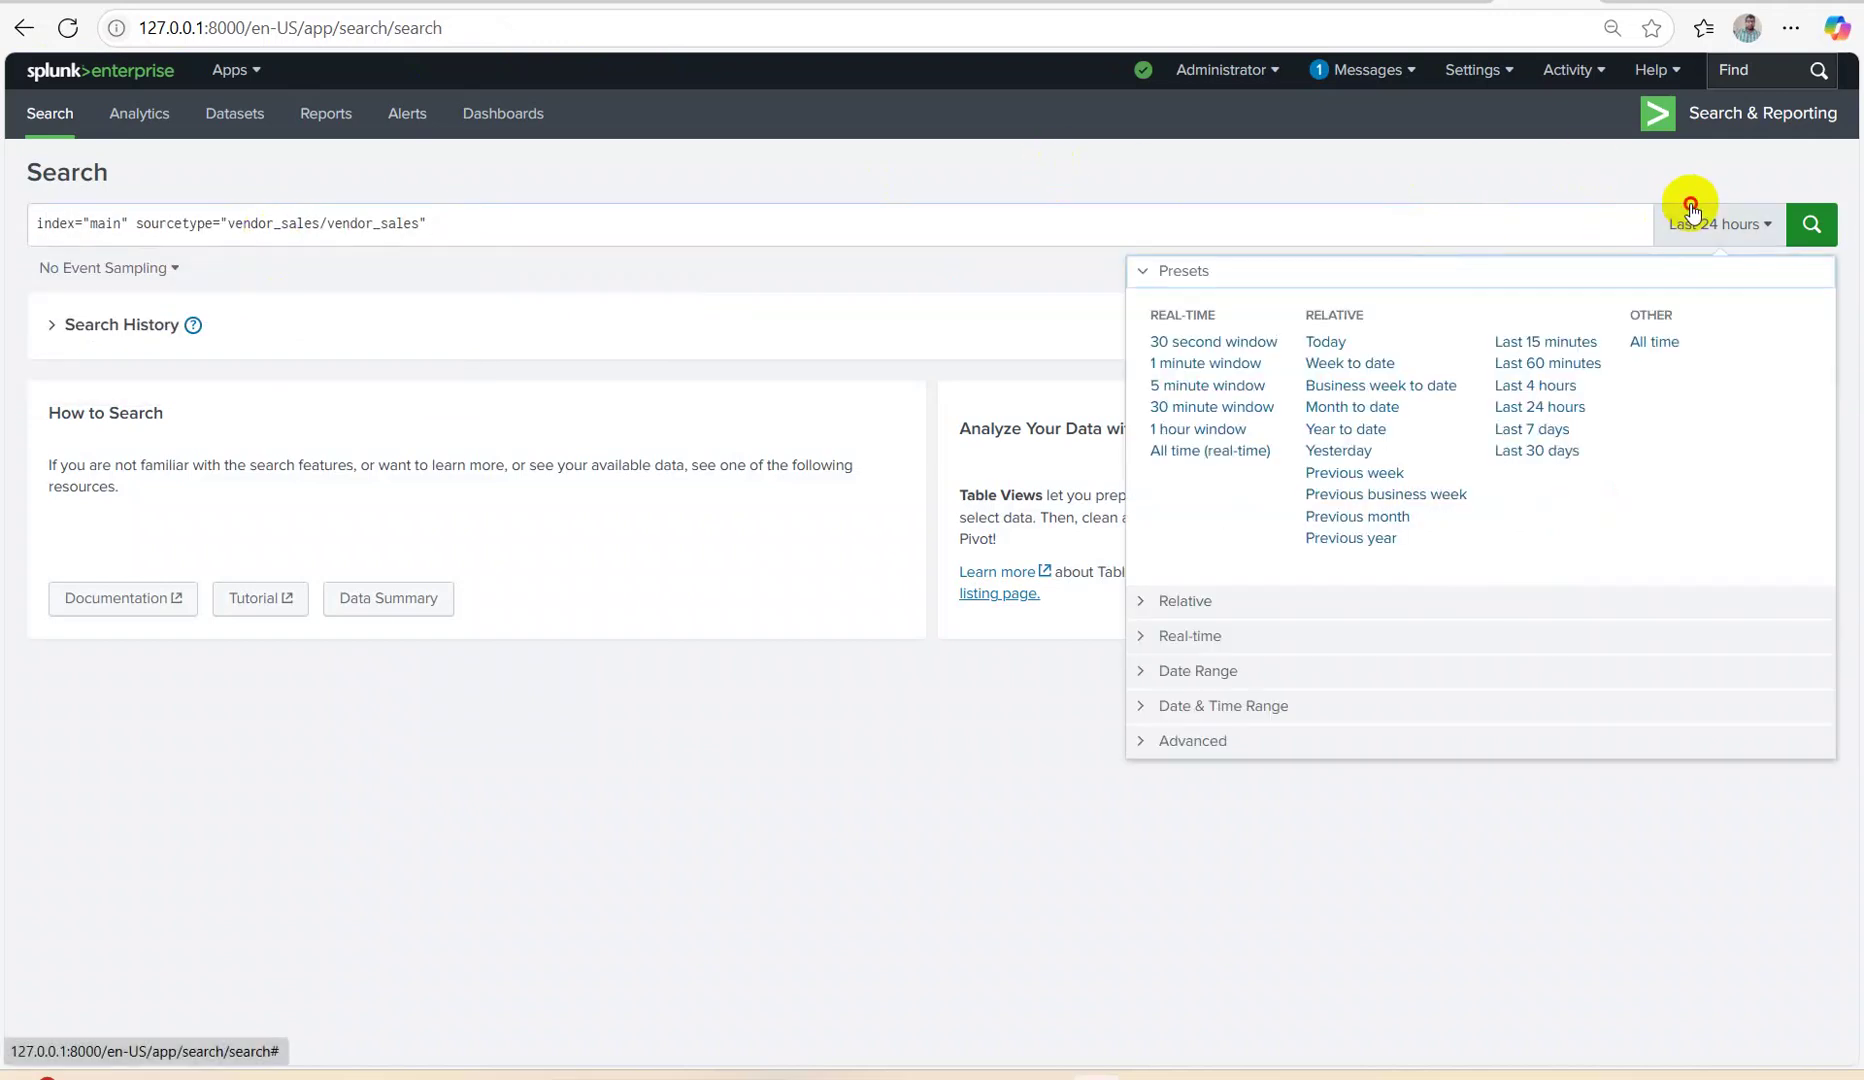
pyautogui.click(1655, 342)
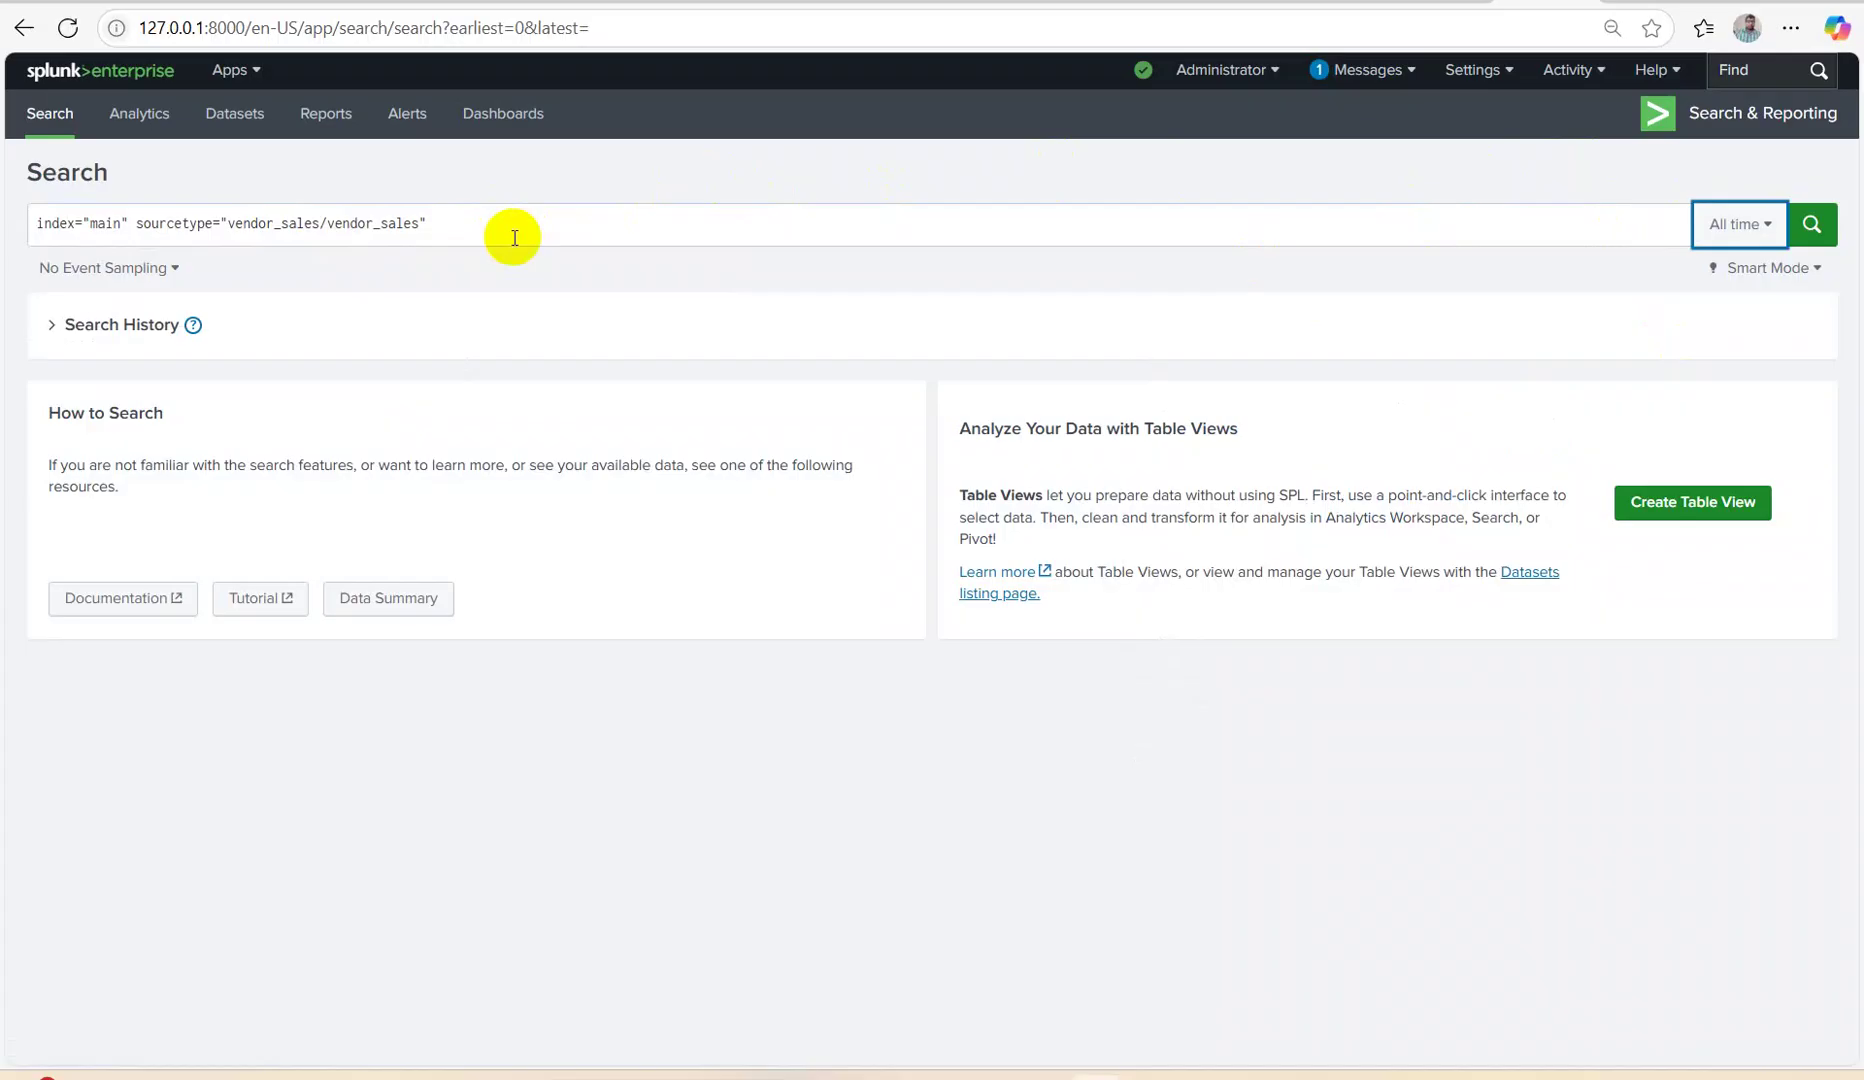
pyautogui.click(1811, 223)
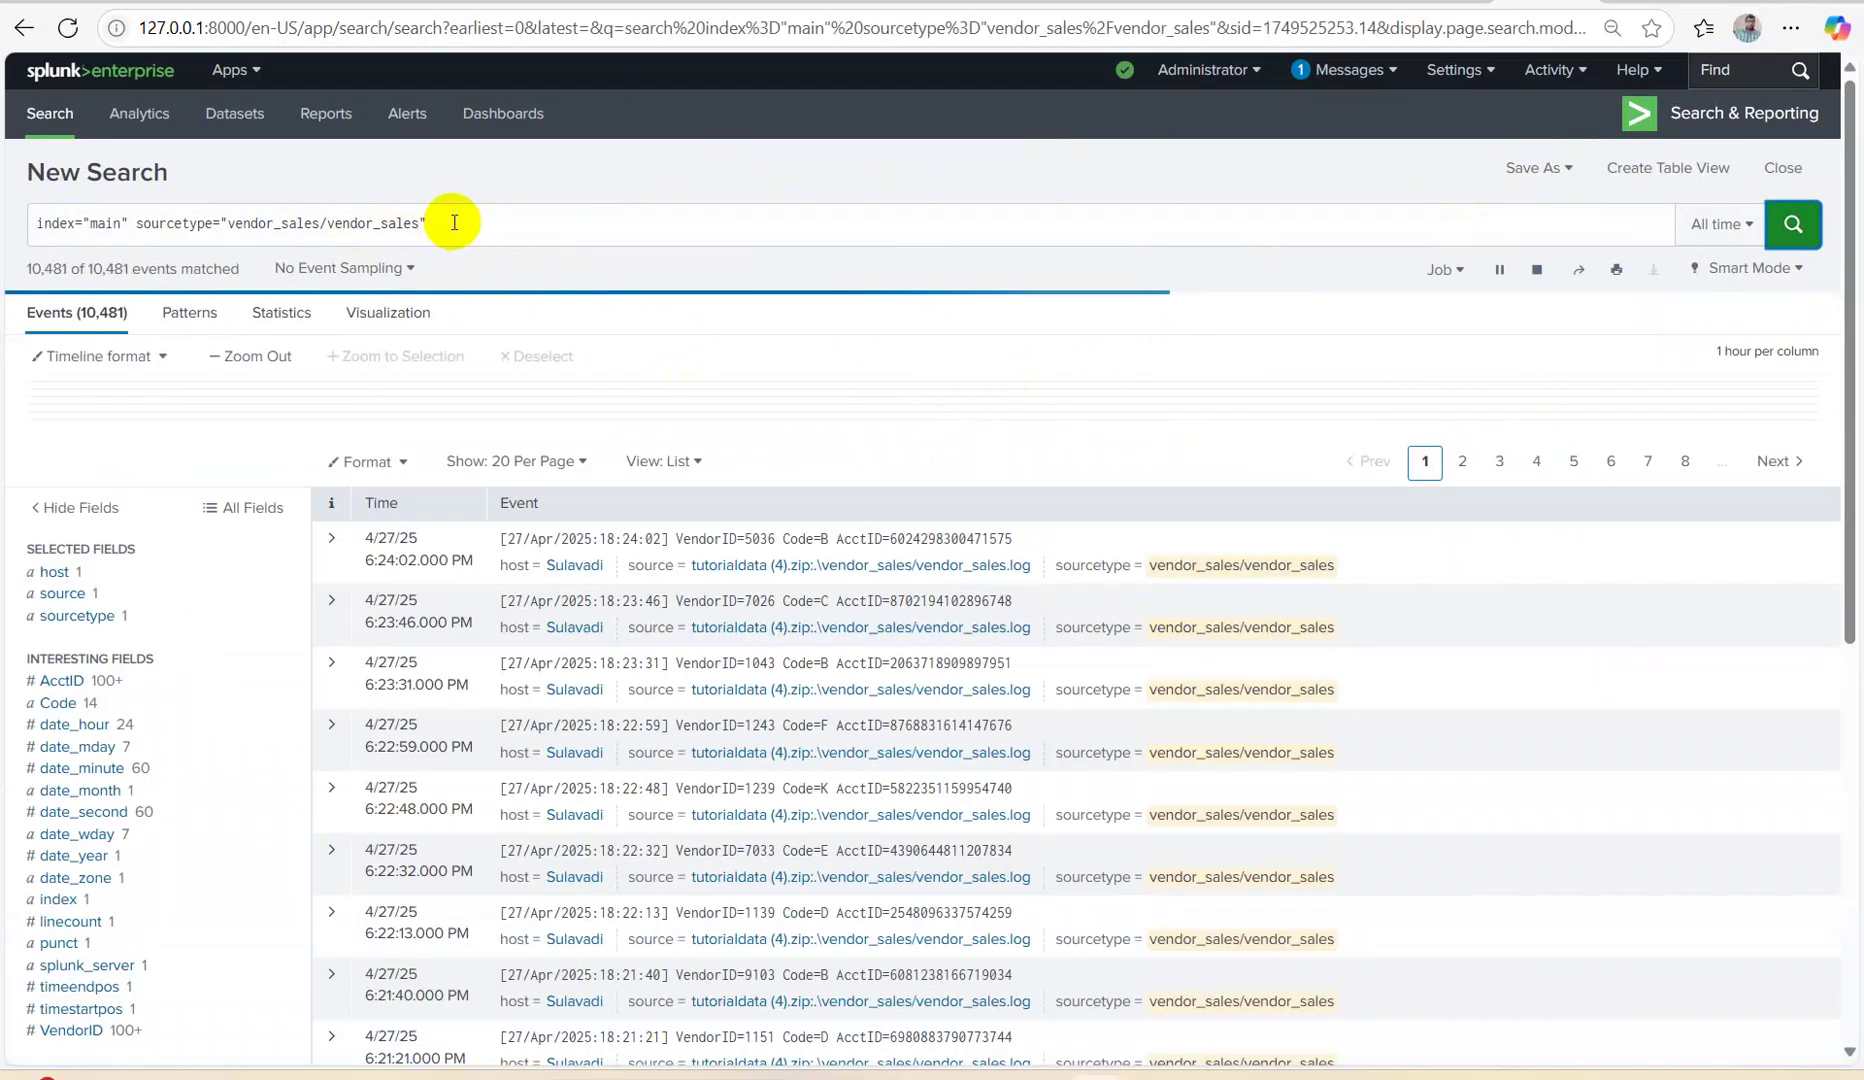
# Append |delete to the query and run it to delete the 30,244 events.
pyautogui.click(452, 220)
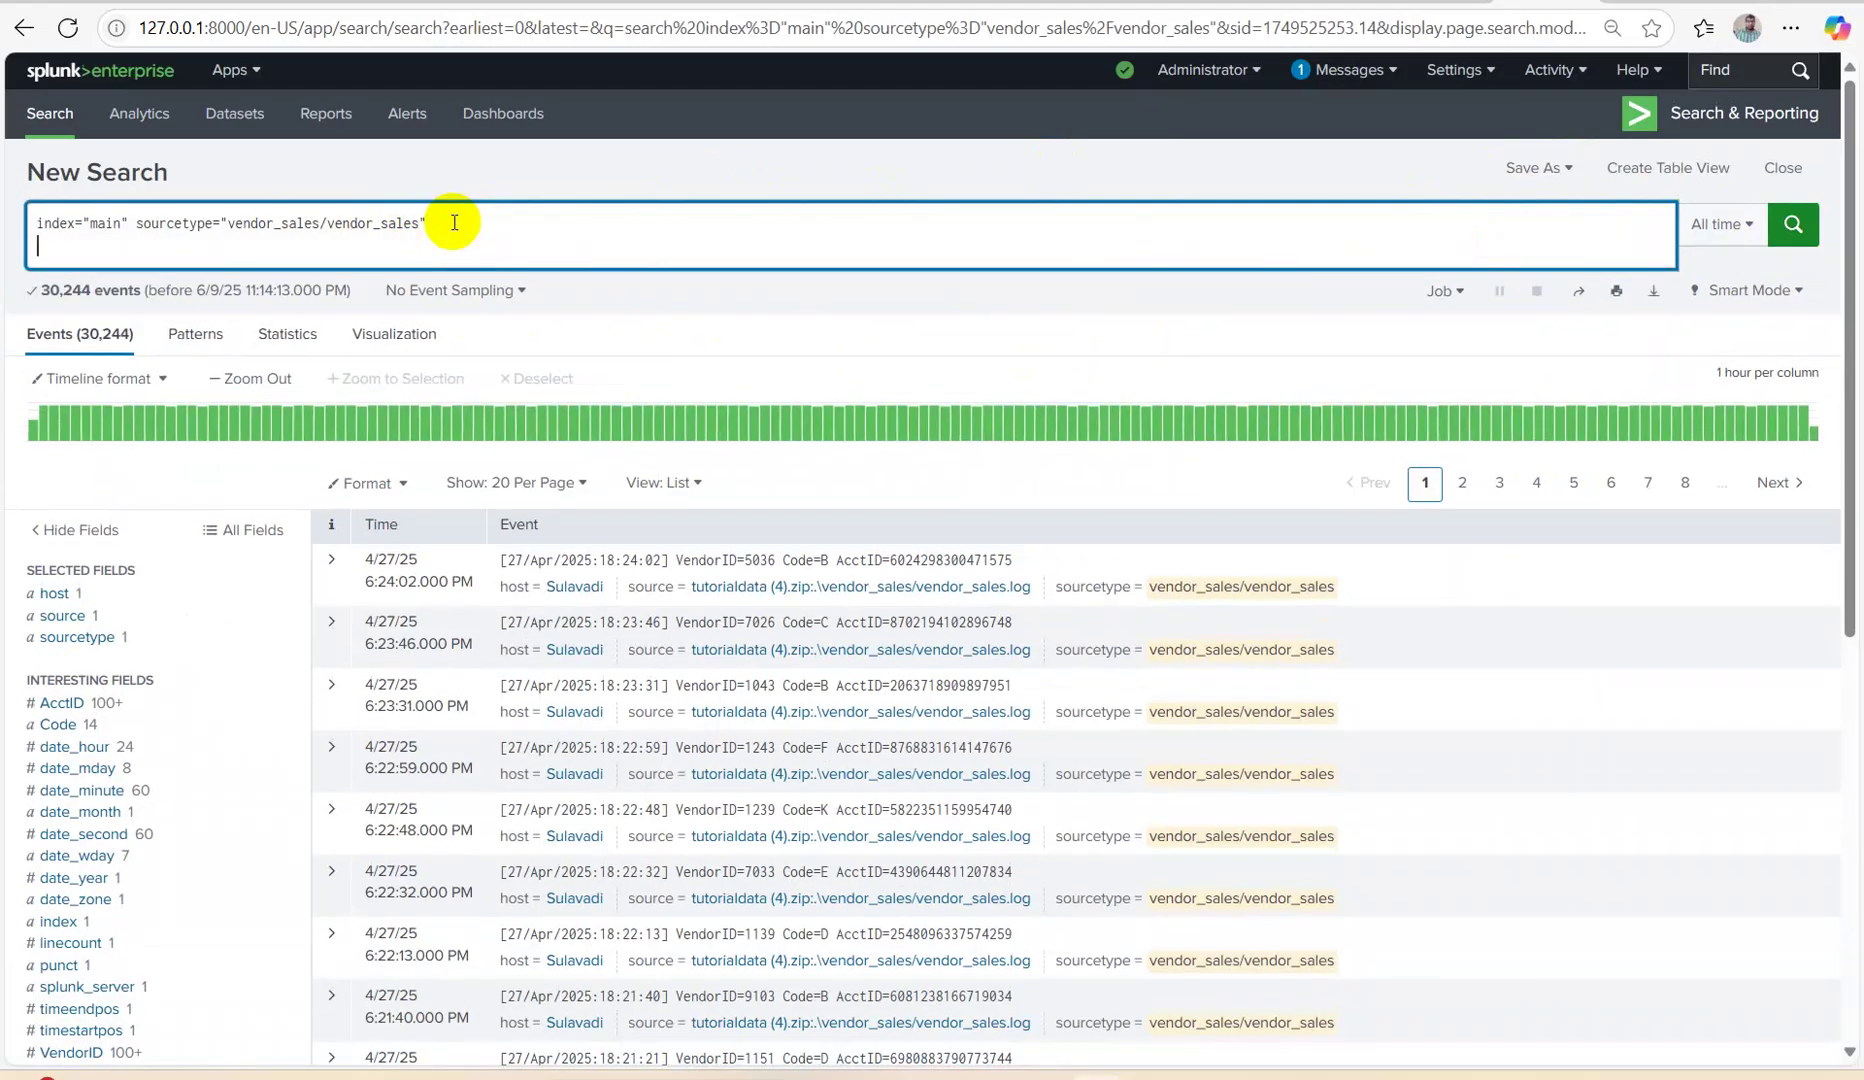
pyautogui.write('|delete')
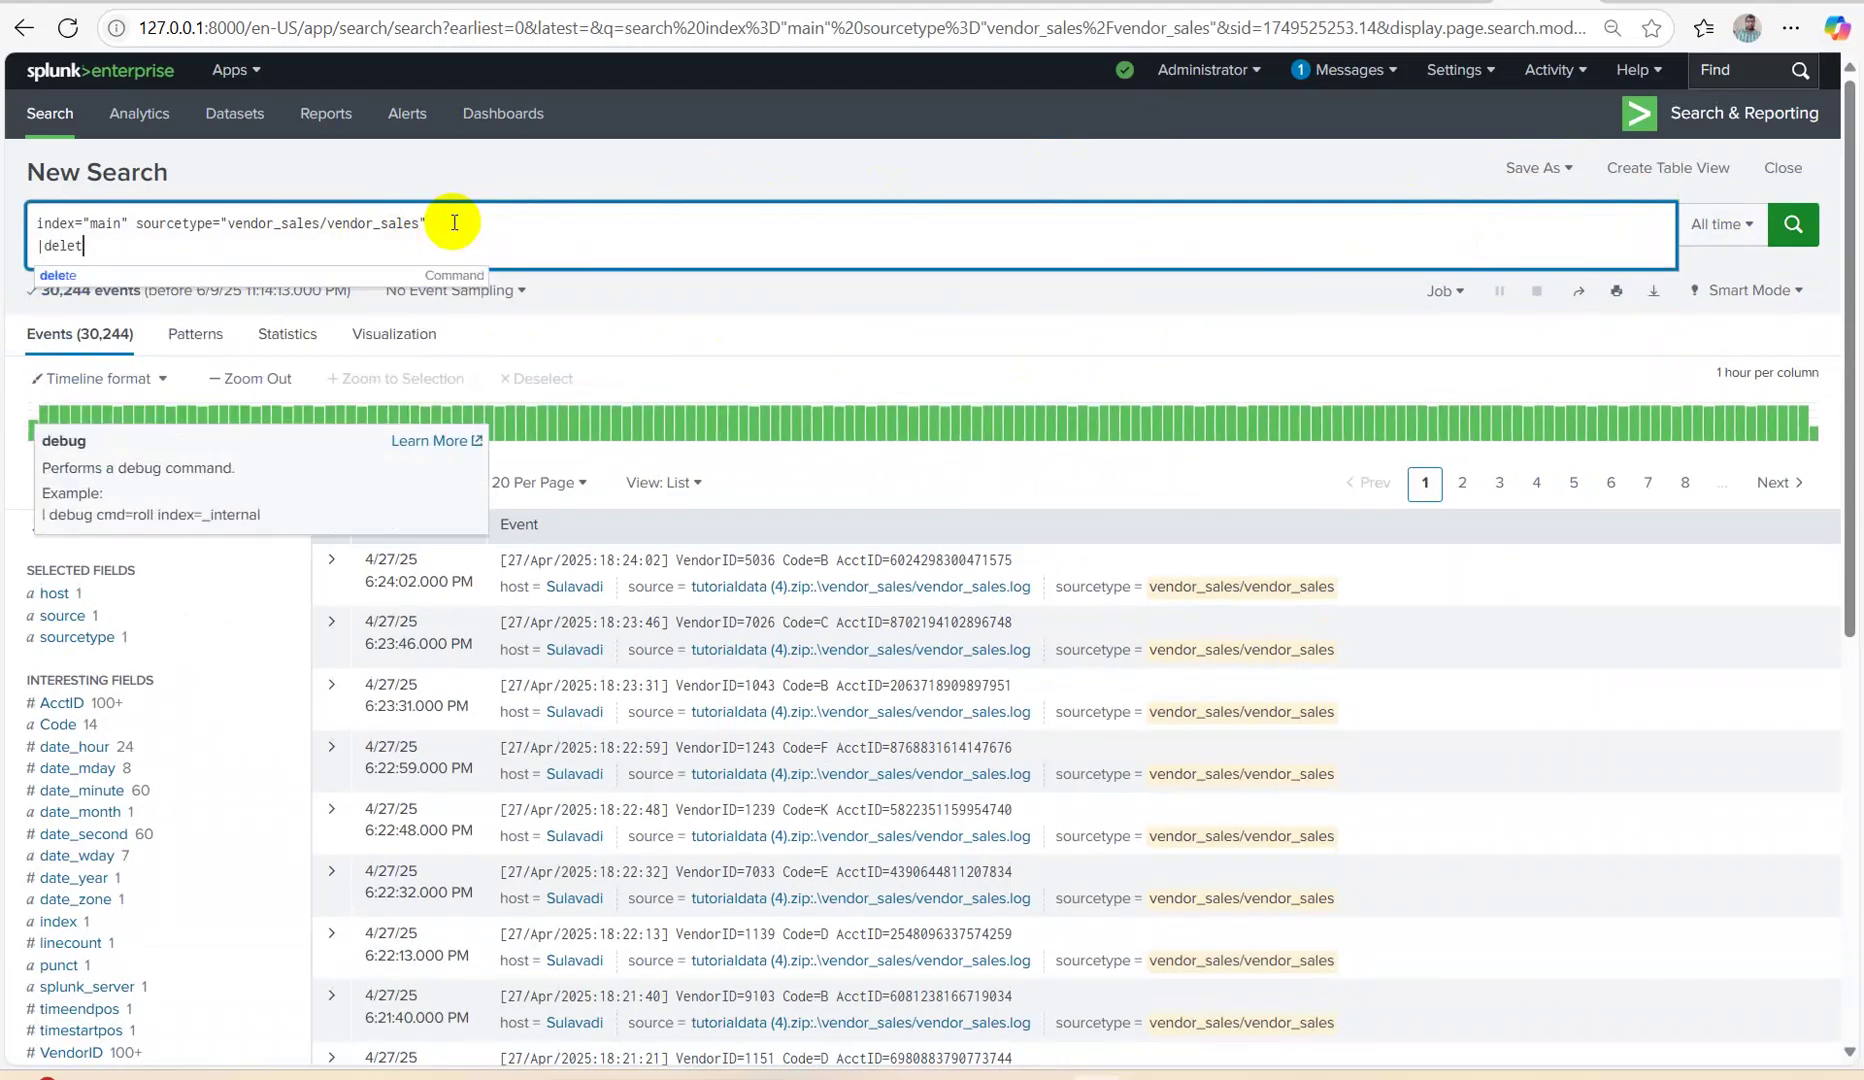
pyautogui.press('Return')
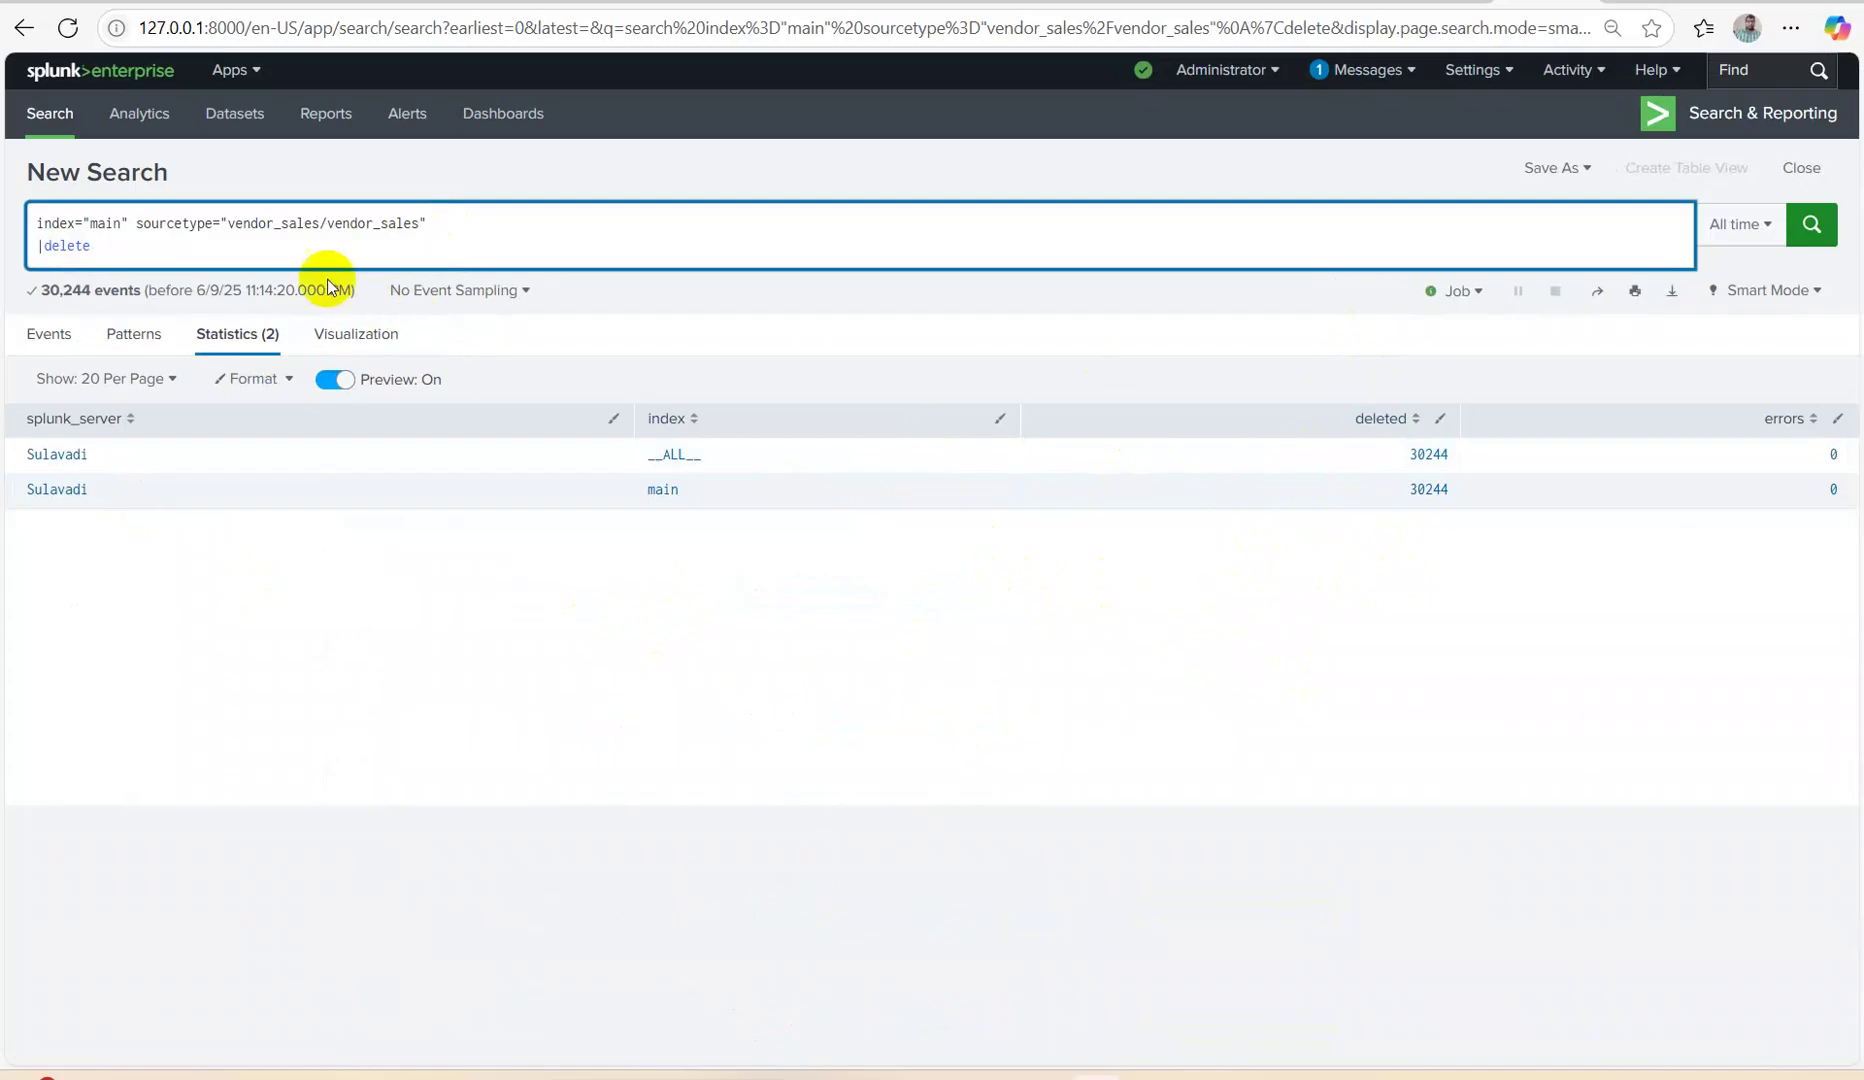
# Strip the |delete line and rerun the vendor_sales/vendor_sales search, confirming 0 events.
pyautogui.click(102, 243)
pyautogui.moveTo(102, 243); pyautogui.dragTo(6, 243)
pyautogui.press('BackSpace')
pyautogui.press('BackSpace')
pyautogui.press('Return')
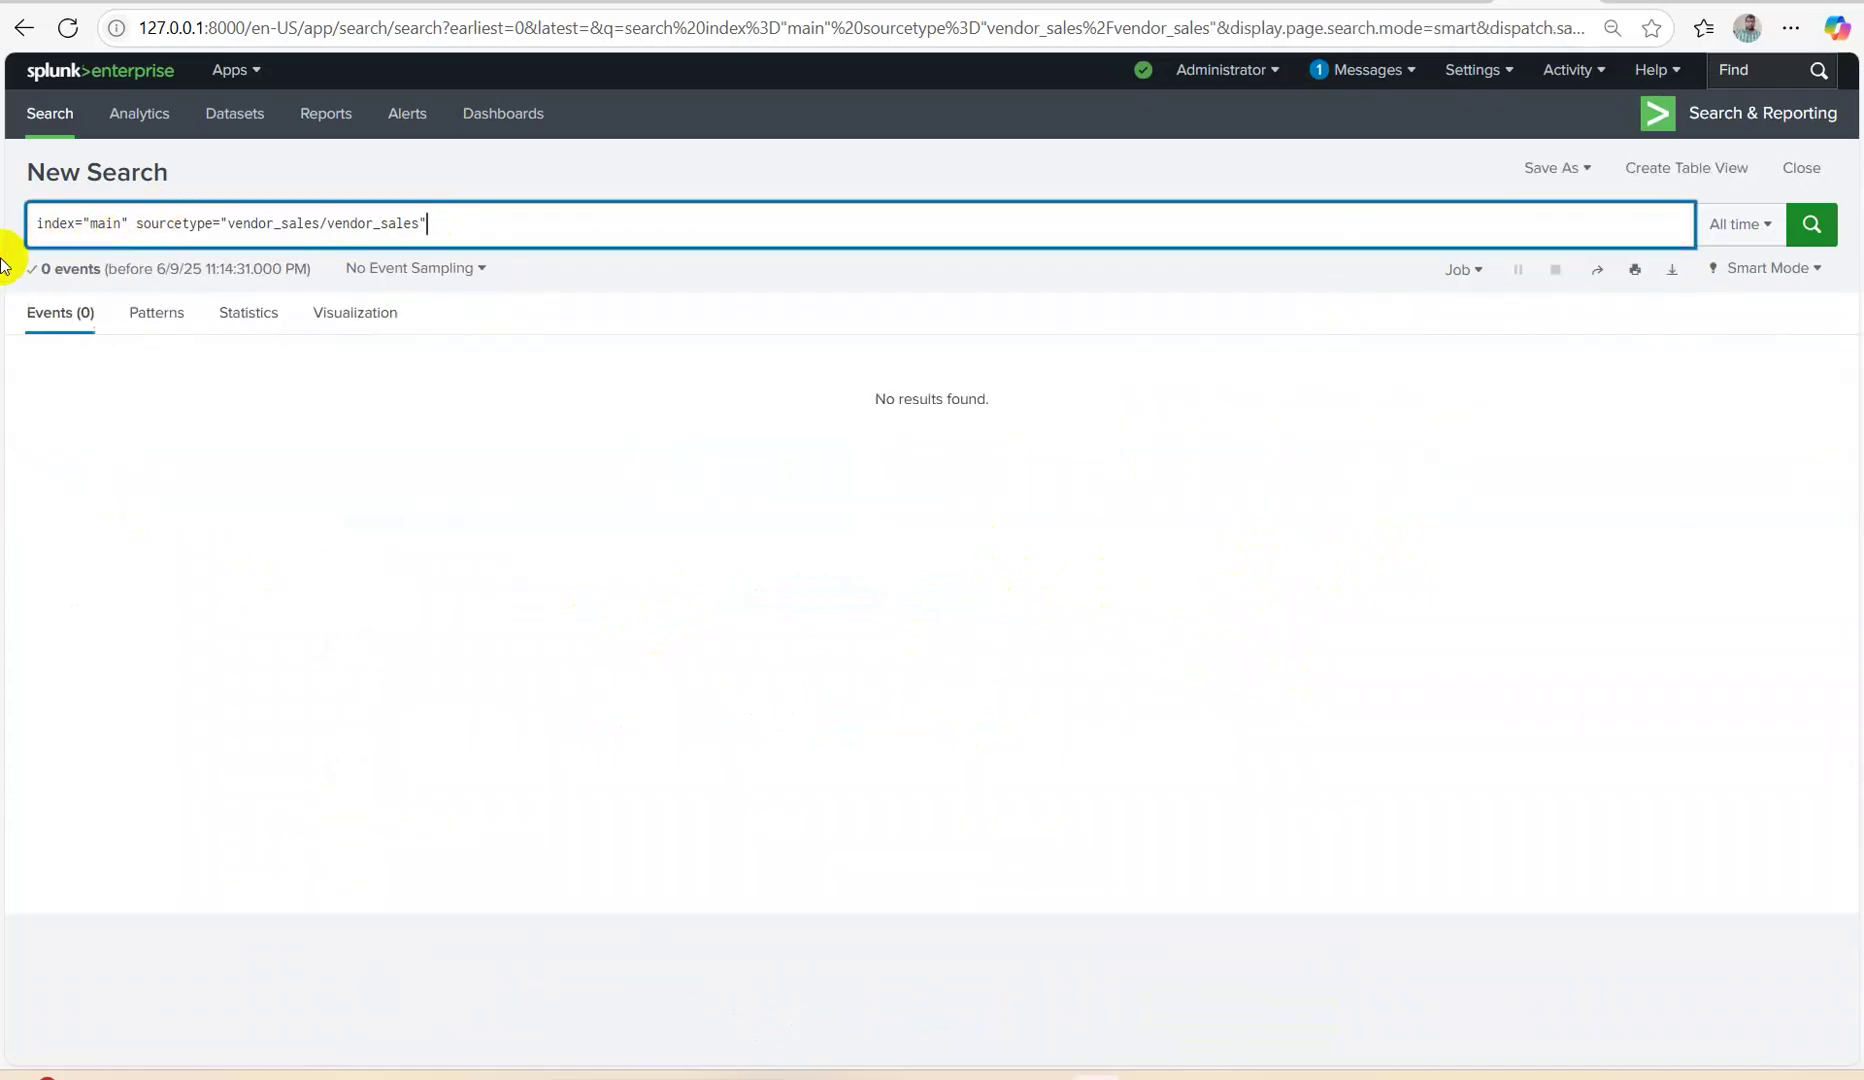
pyautogui.click(1798, 226)
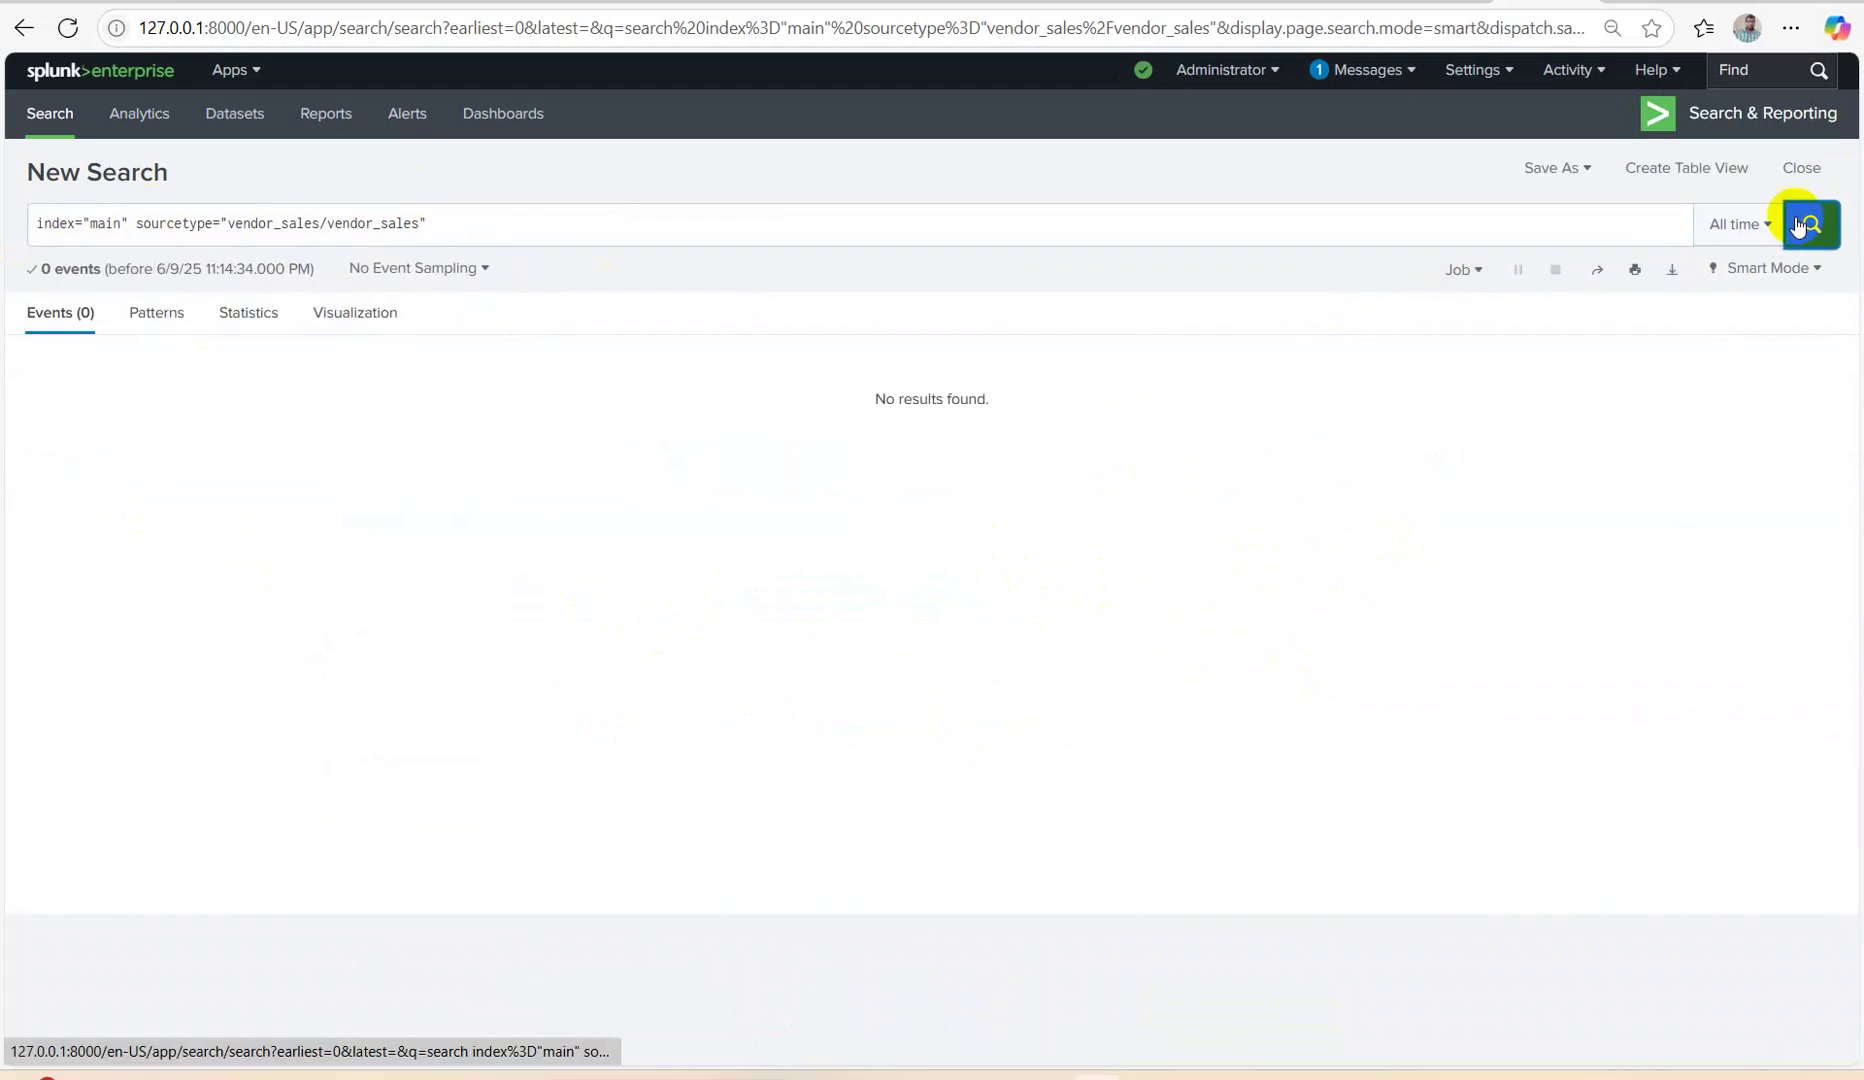
pyautogui.click(560, 237)
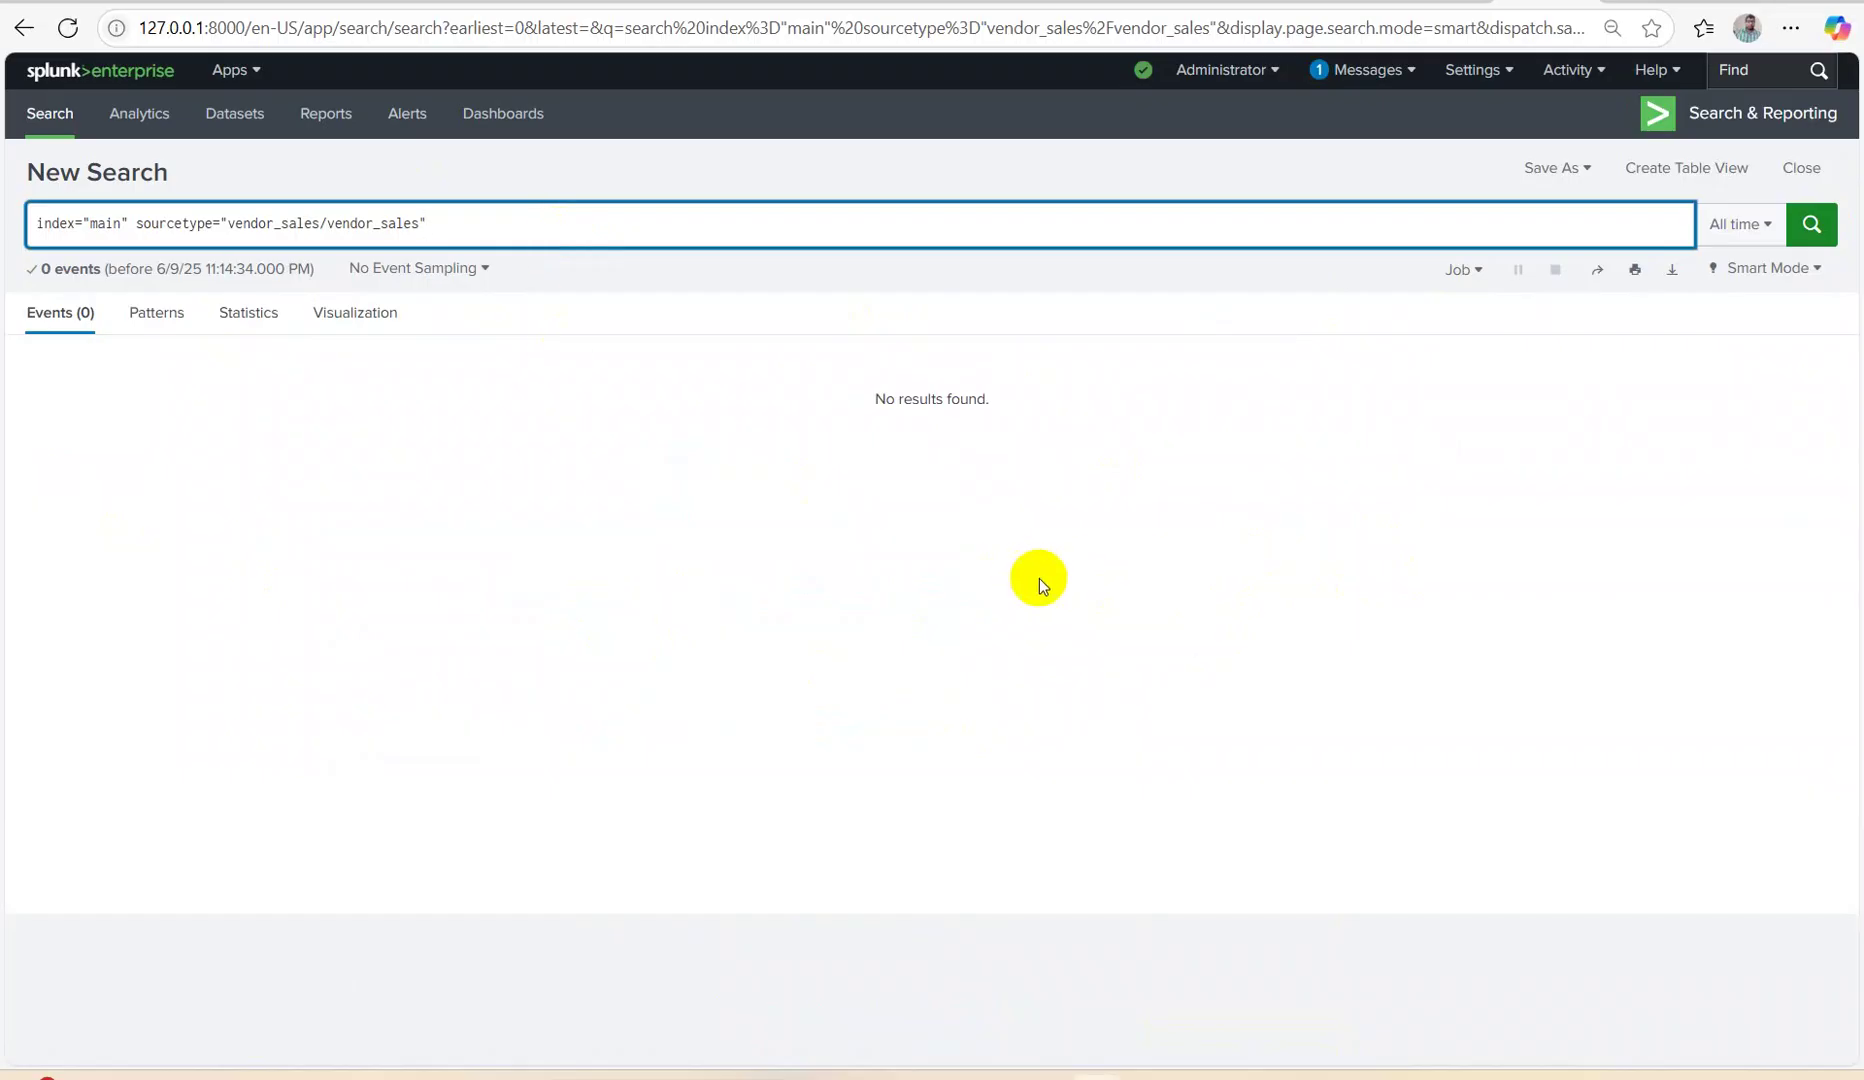
pyautogui.moveTo(1200, 1076)
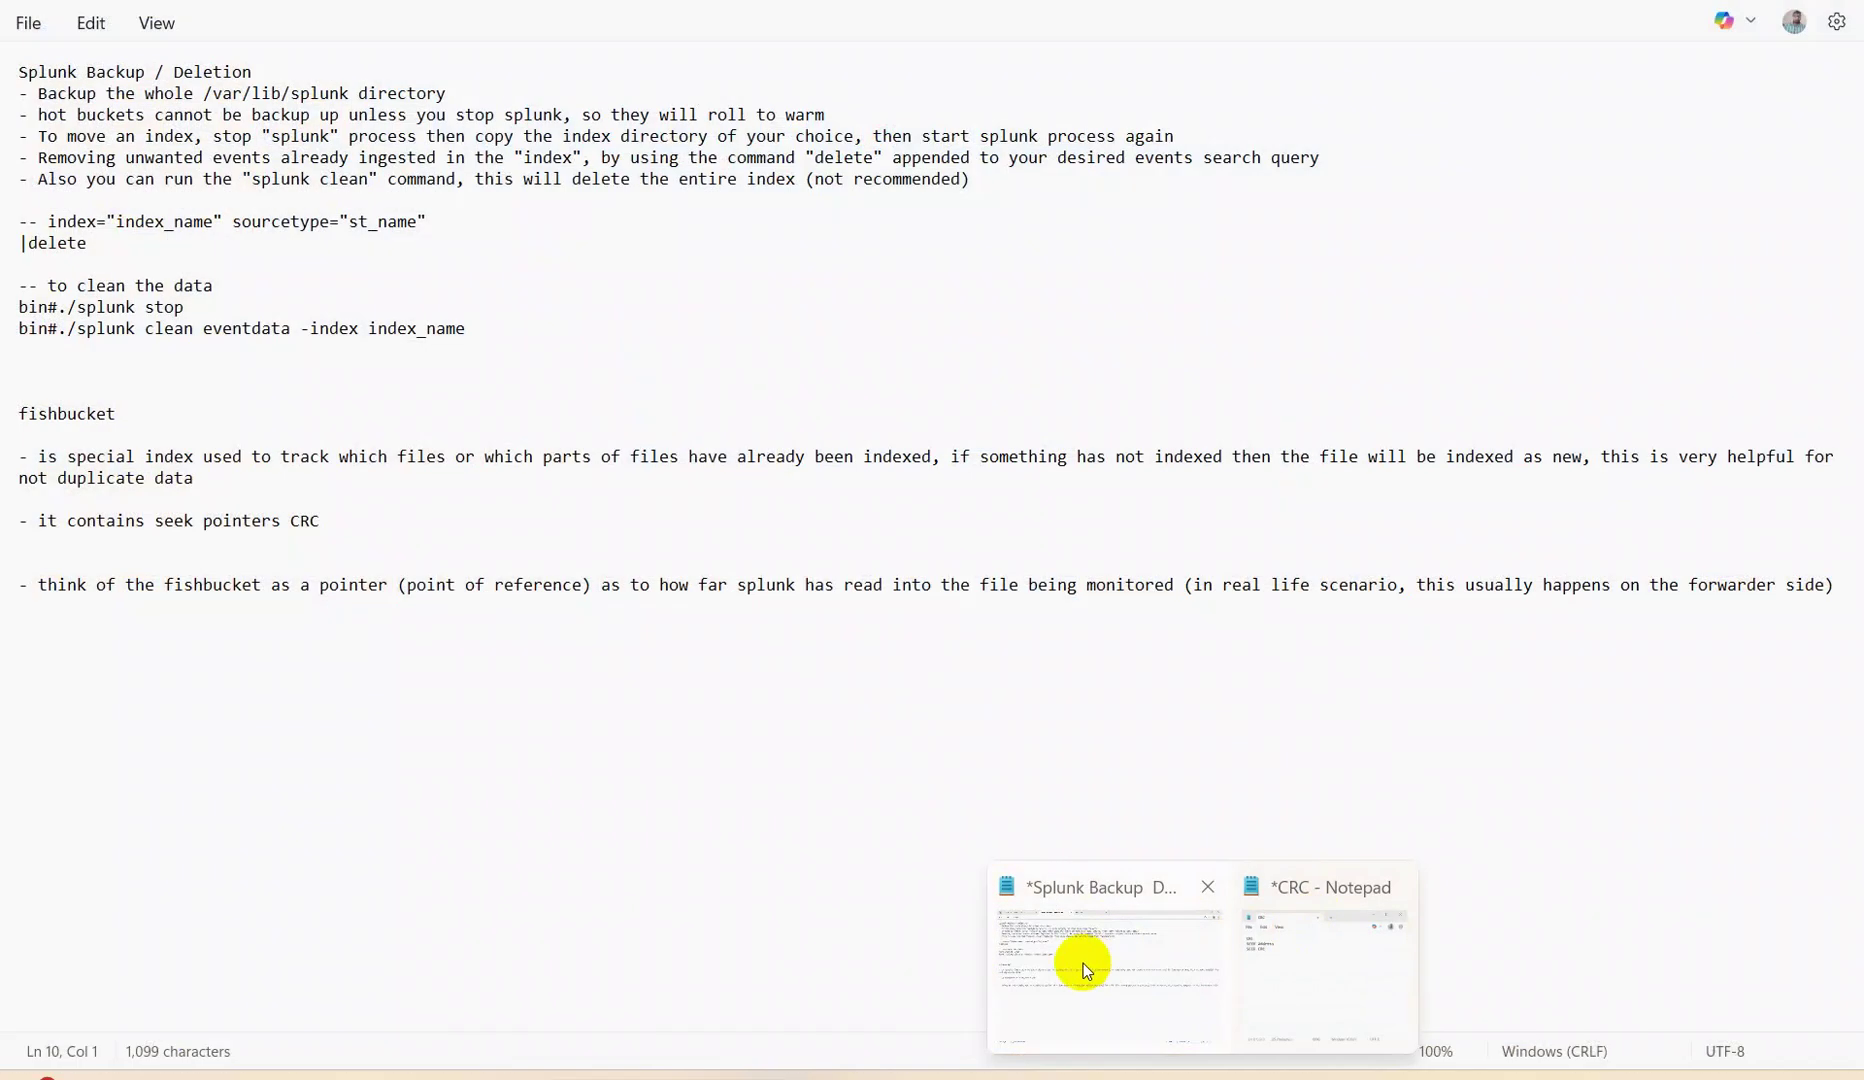
# Review the Splunk Backup notes in Notepad, highlighting the commands for cleaning index data.
pyautogui.click(1083, 963)
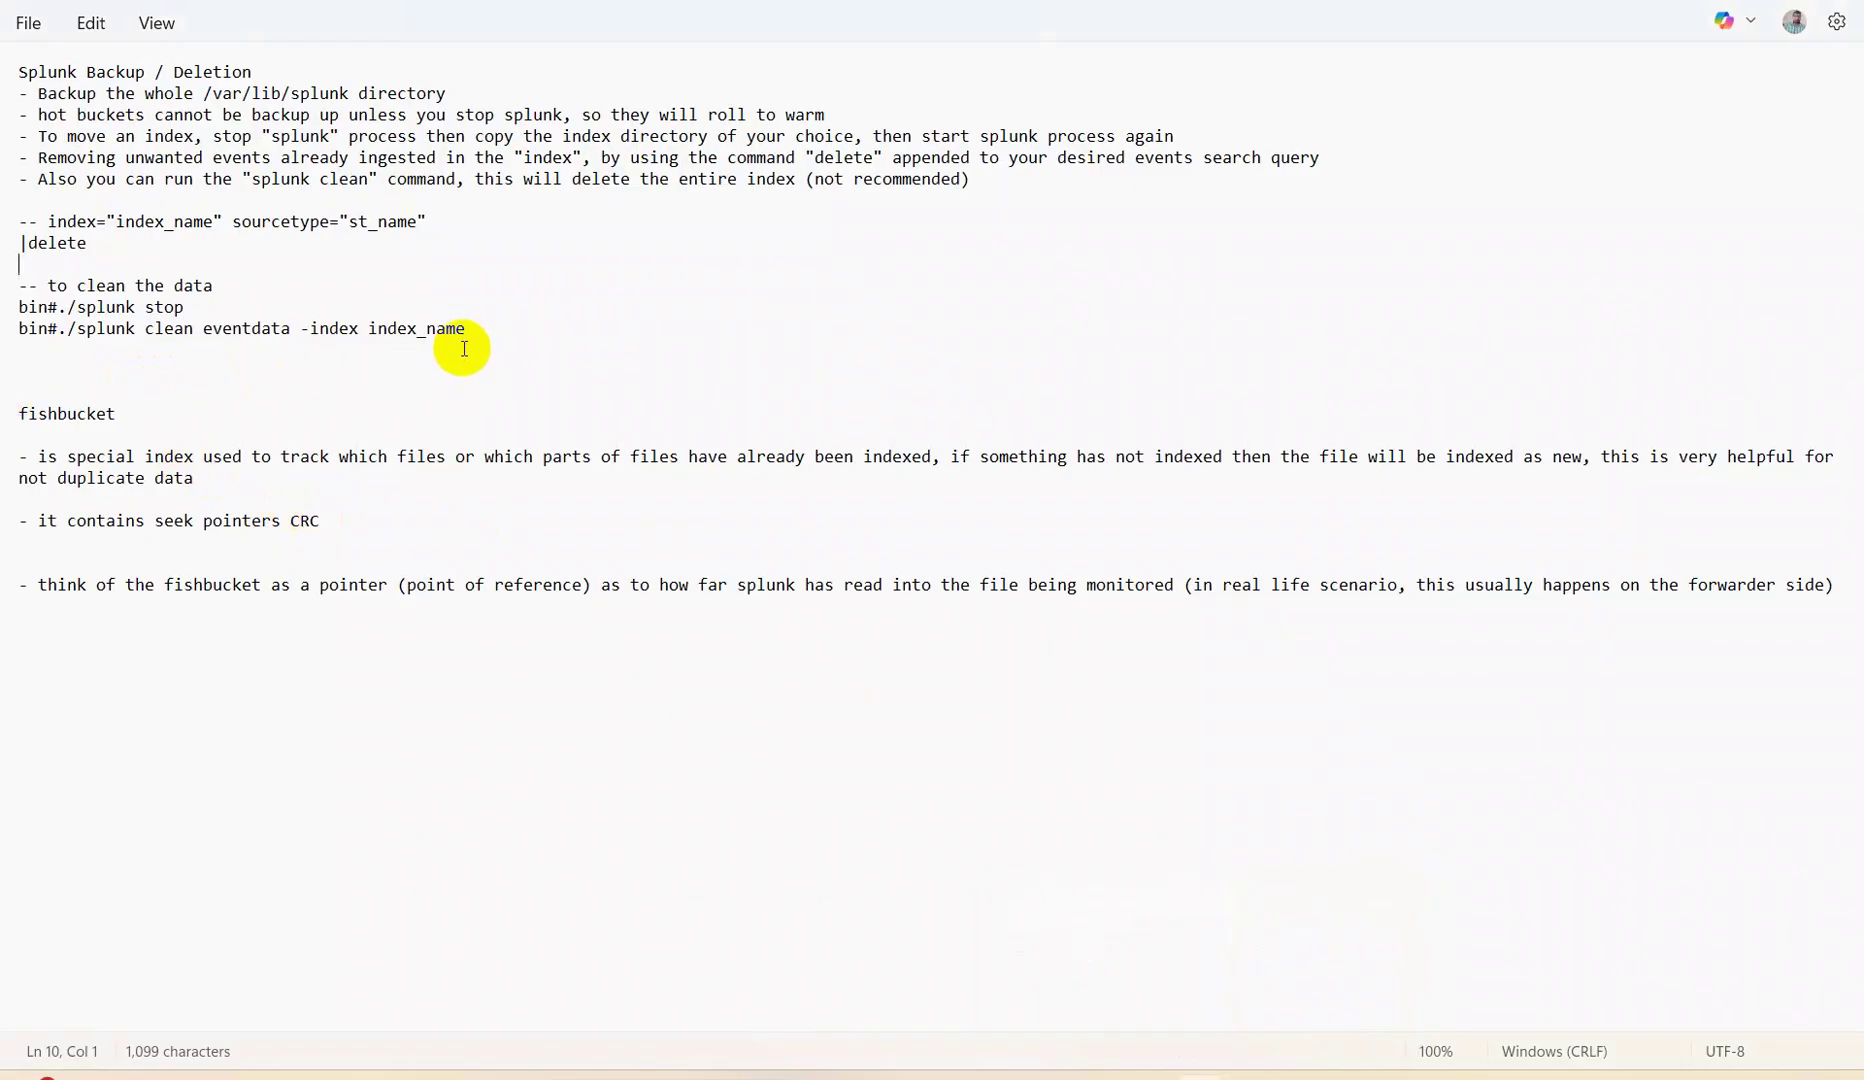
pyautogui.moveTo(461, 349); pyautogui.dragTo(3, 284)
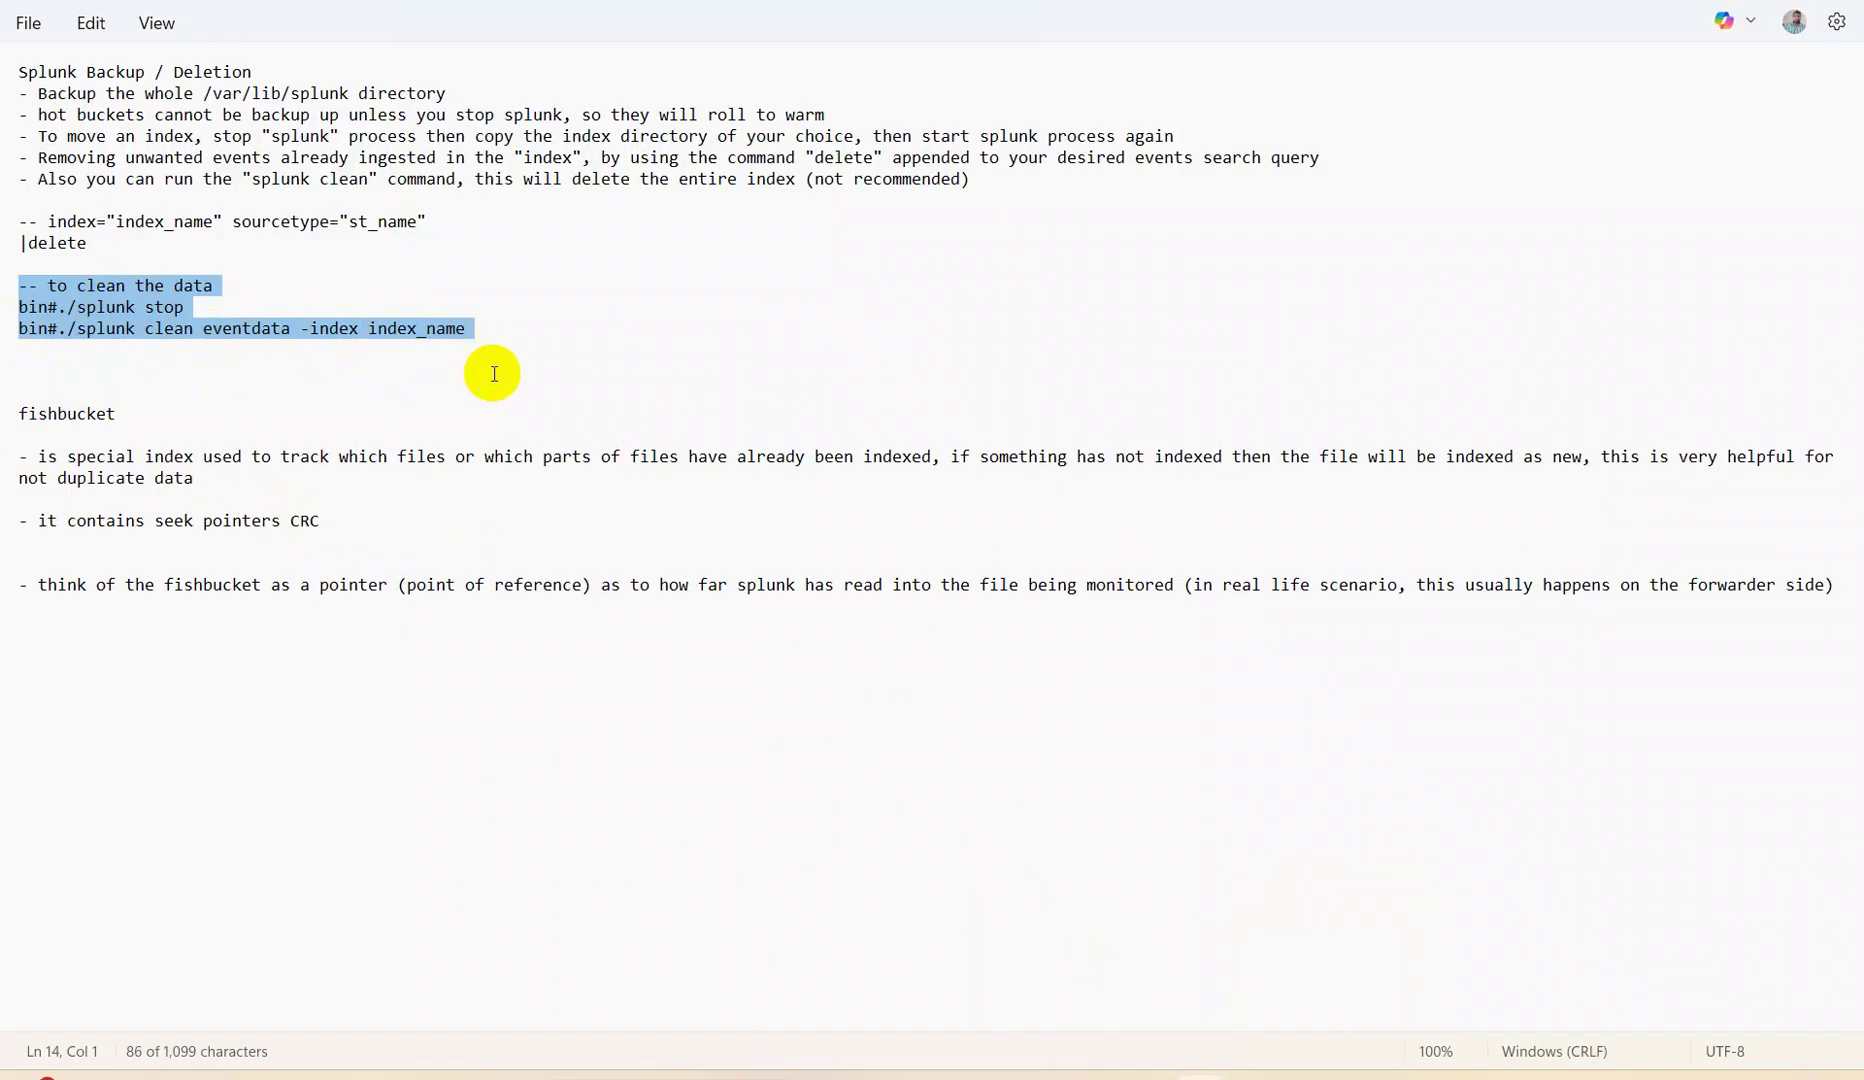
pyautogui.click(565, 351)
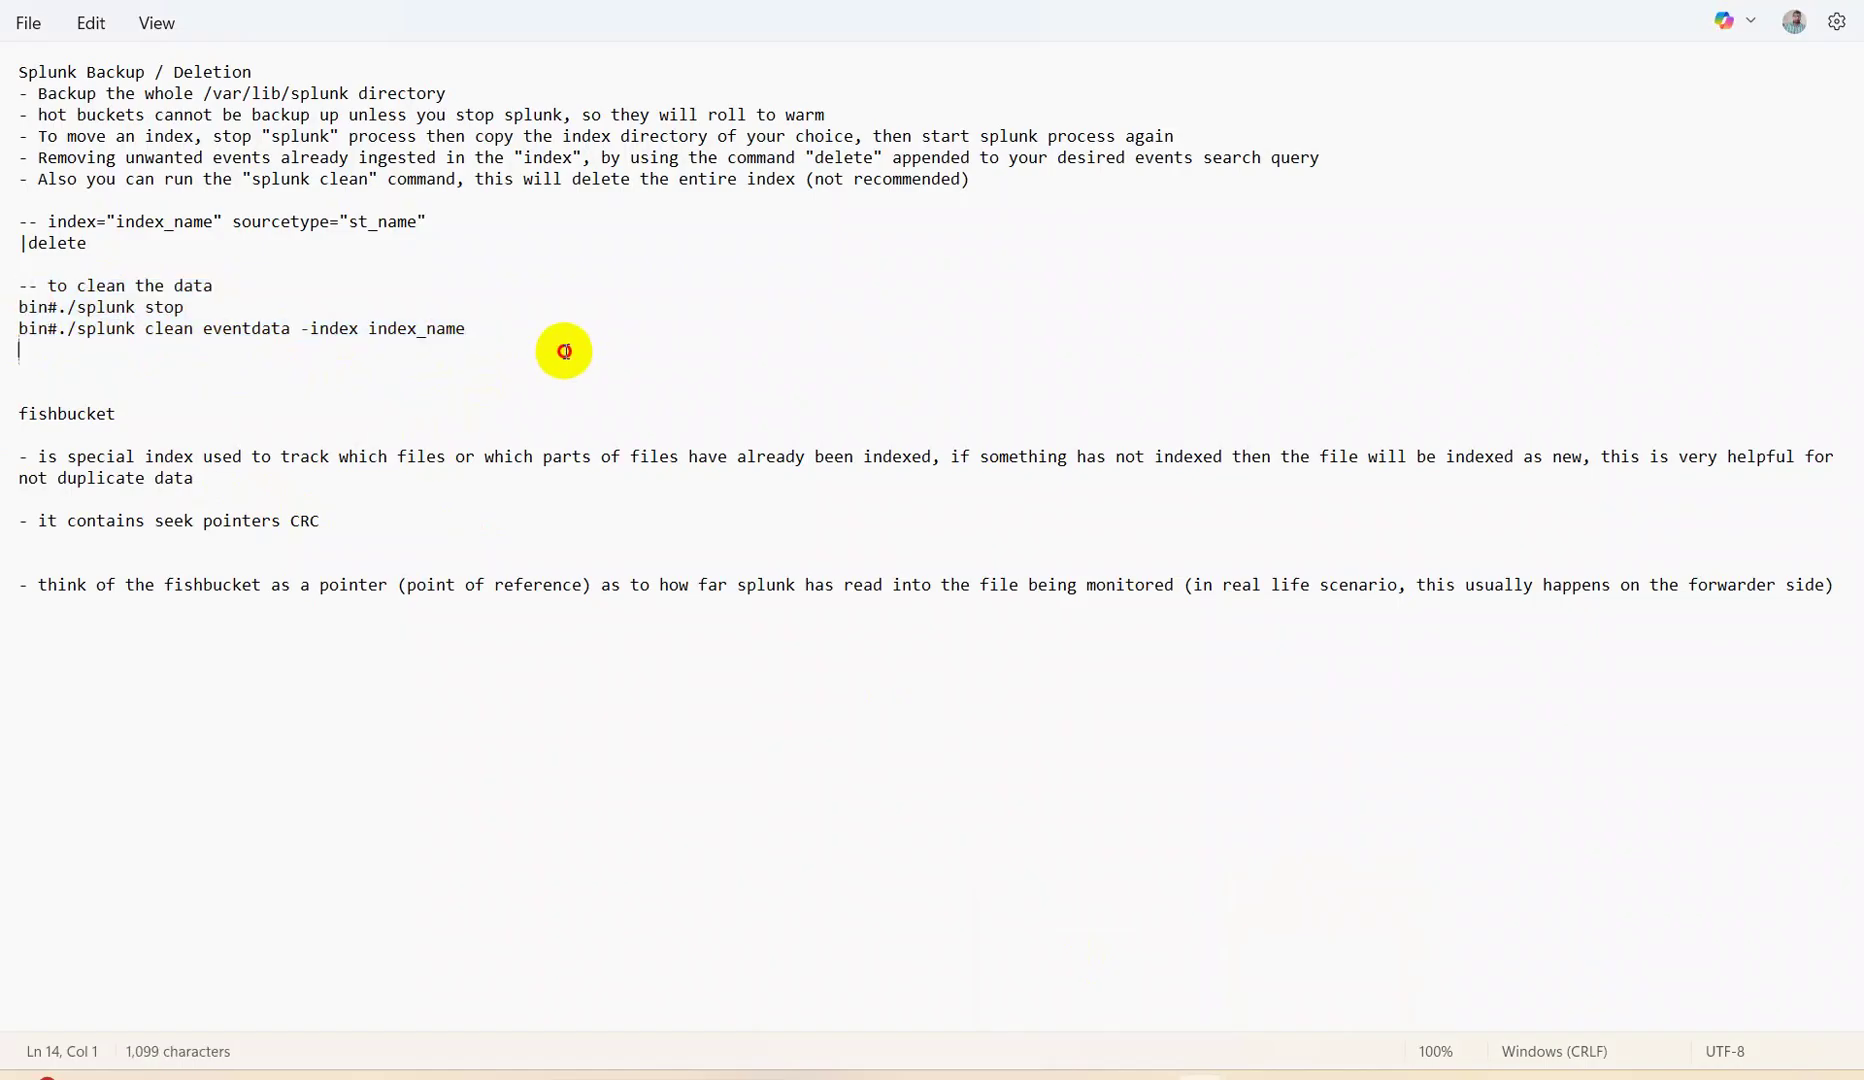